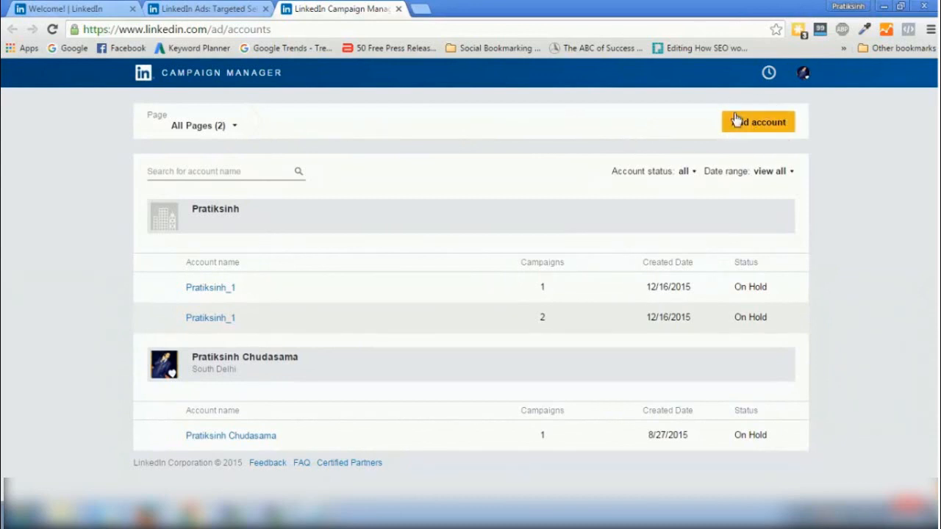
# Open the "More advertising and marketing solutions" link from the LinkedIn Ads start page in a new tab and switch to it.
pyautogui.click(214, 7)
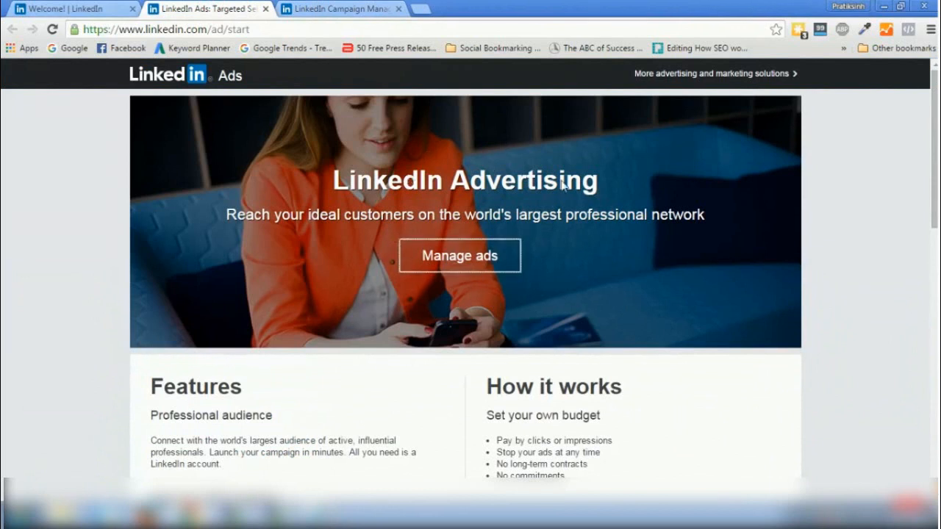
pyautogui.rightClick(675, 77)
pyautogui.click(687, 83)
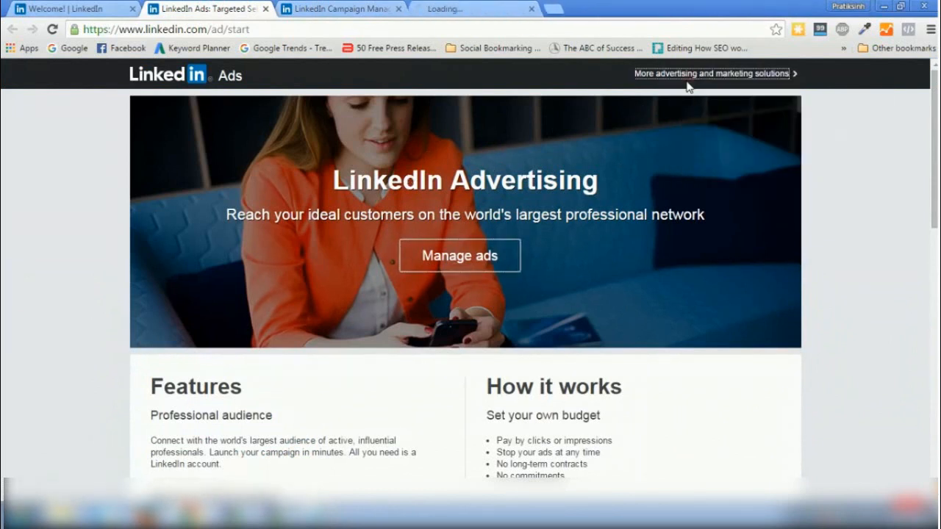
pyautogui.click(485, 8)
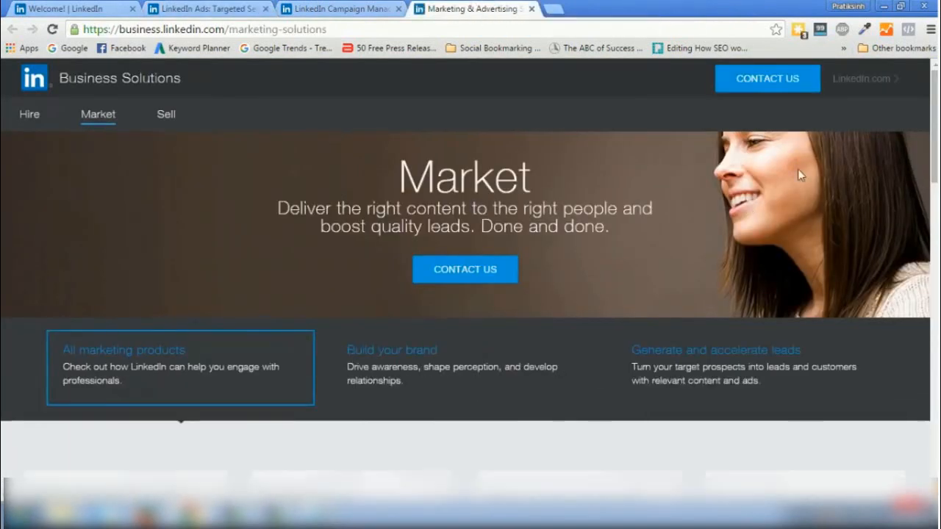
# Review the marketing products on offer, from Sponsored Updates and Display Ads through Text Ads.
pyautogui.scroll(-7, 932, 118)
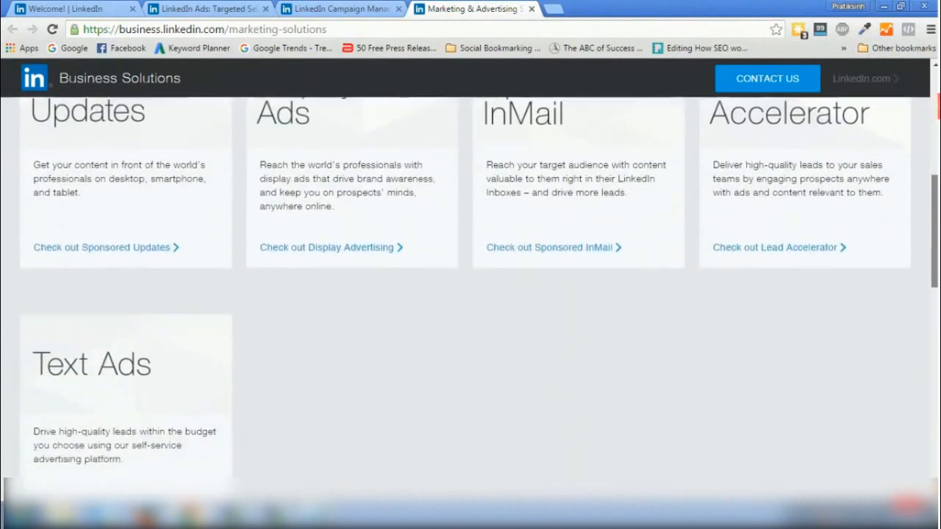
pyautogui.scroll(2, 613, 168)
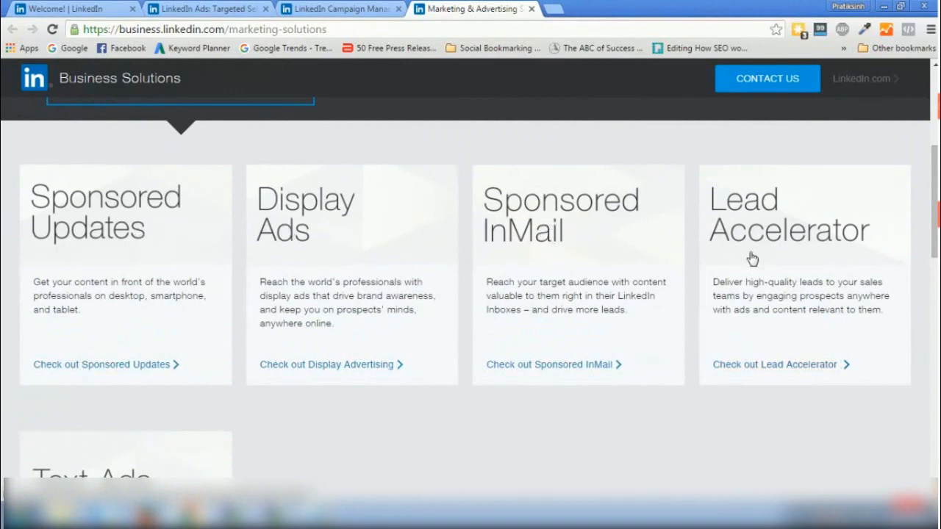
pyautogui.scroll(-3, 735, 207)
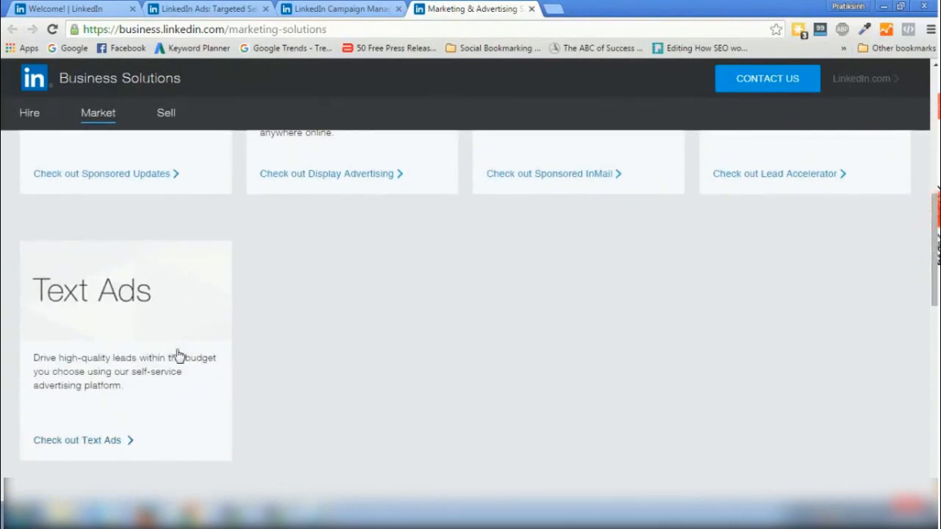
pyautogui.scroll(3, 531, 268)
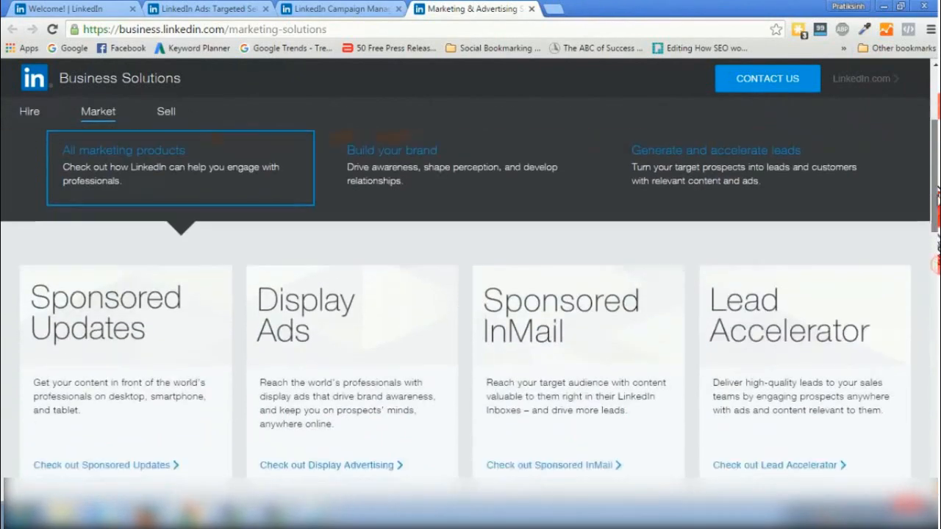
pyautogui.scroll(-2, 530, 268)
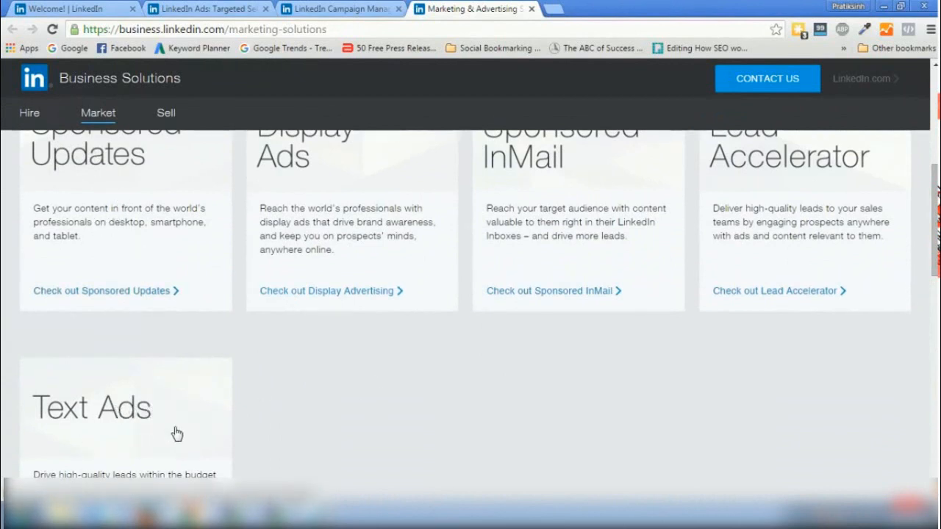
# Load linkedin.com in a new tab and find a sponsored post in the home feed.
pyautogui.click(553, 8)
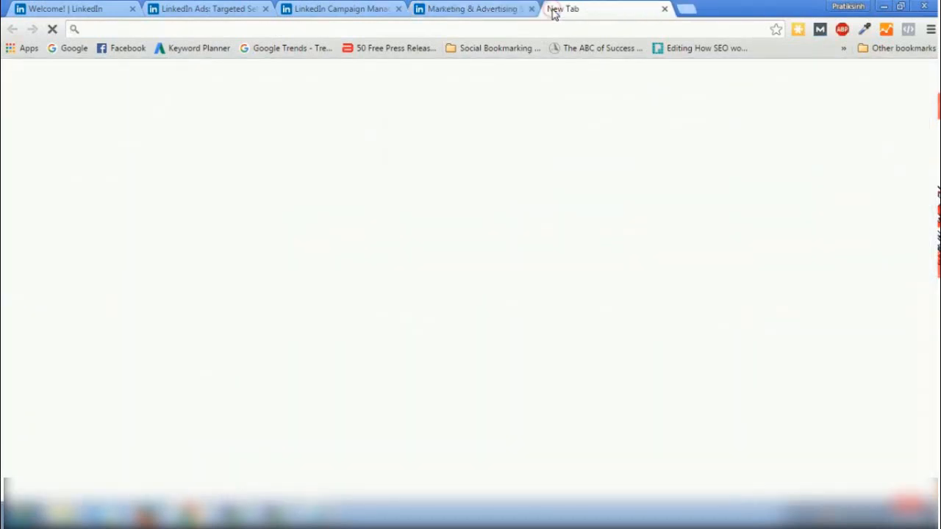
pyautogui.write('linkedin.com')
pyautogui.press('Return')
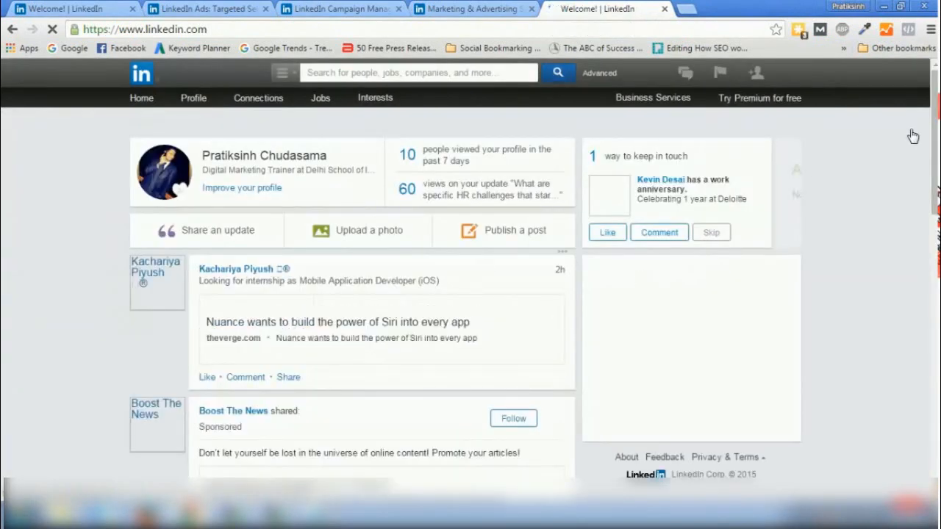
pyautogui.moveTo(936, 115); pyautogui.dragTo(936, 137)
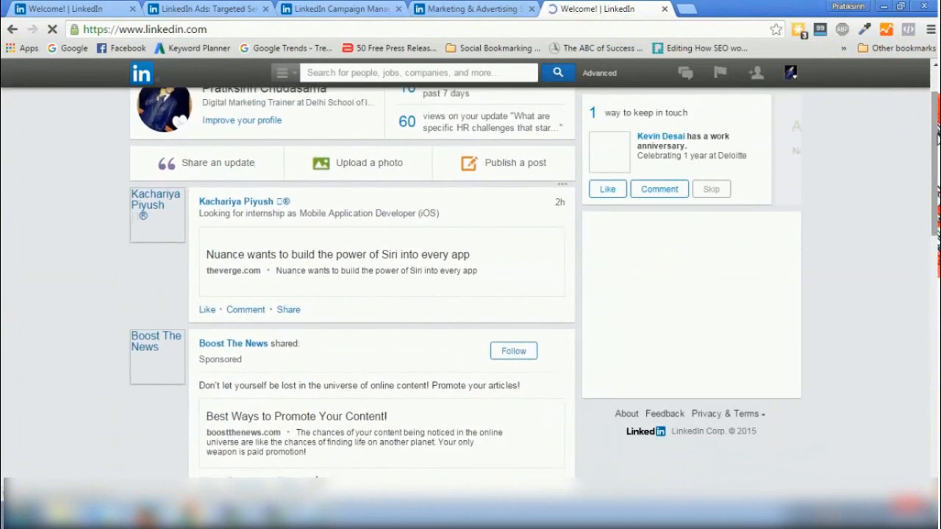
pyautogui.scroll(-1, 936, 135)
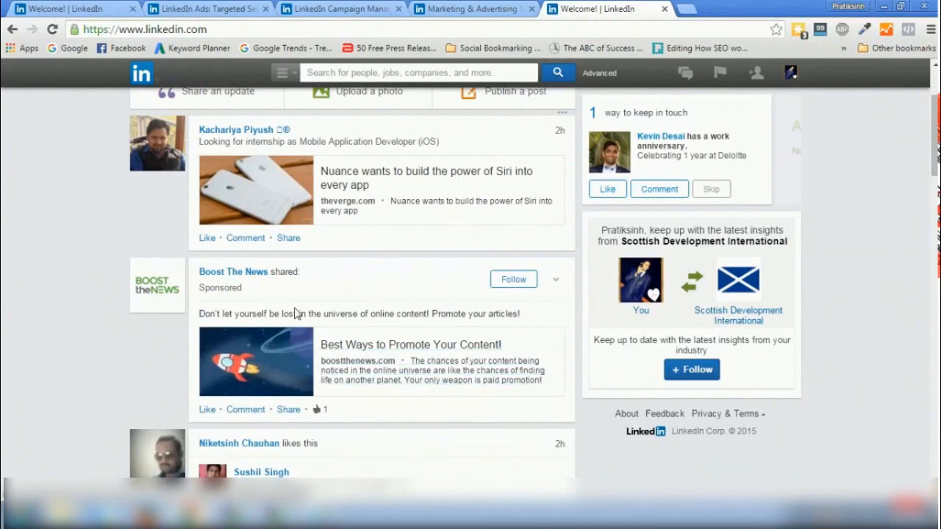
# Open the Boost The News company page in a new tab, close the feed tab, and skim the company's recent updates.
pyautogui.rightClick(246, 274)
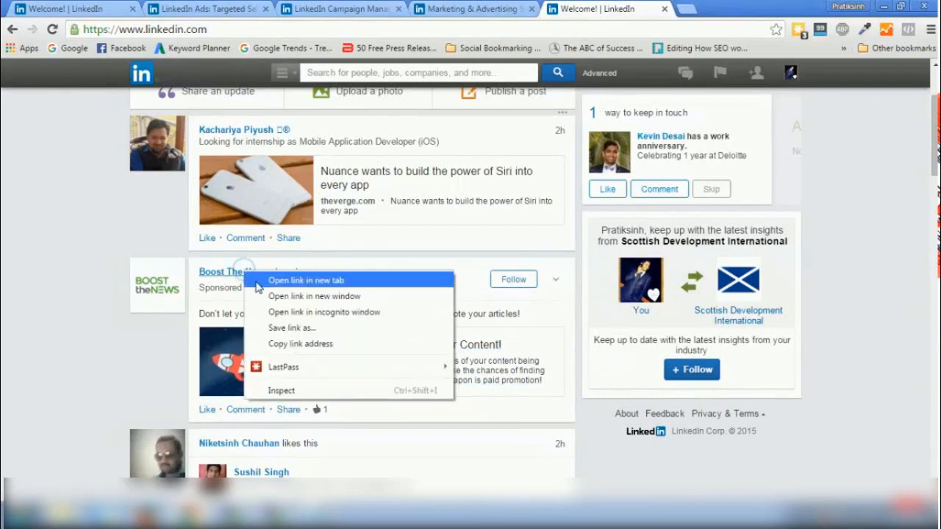
pyautogui.click(254, 279)
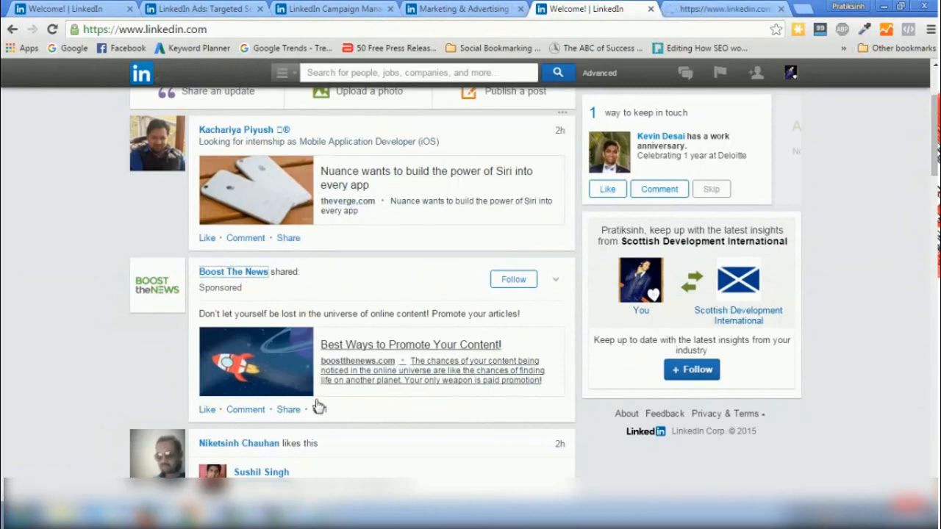
pyautogui.click(651, 9)
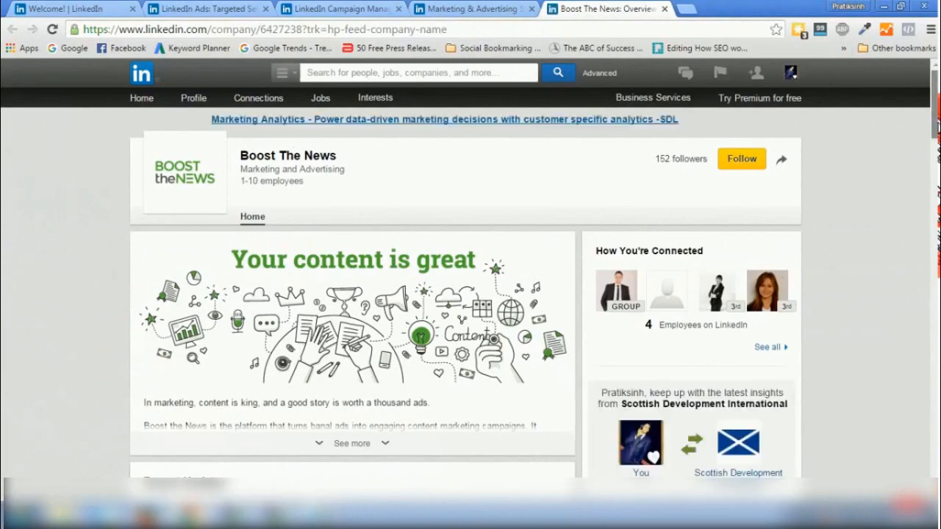
pyautogui.scroll(-10, 781, 151)
pyautogui.scroll(10, 470, 286)
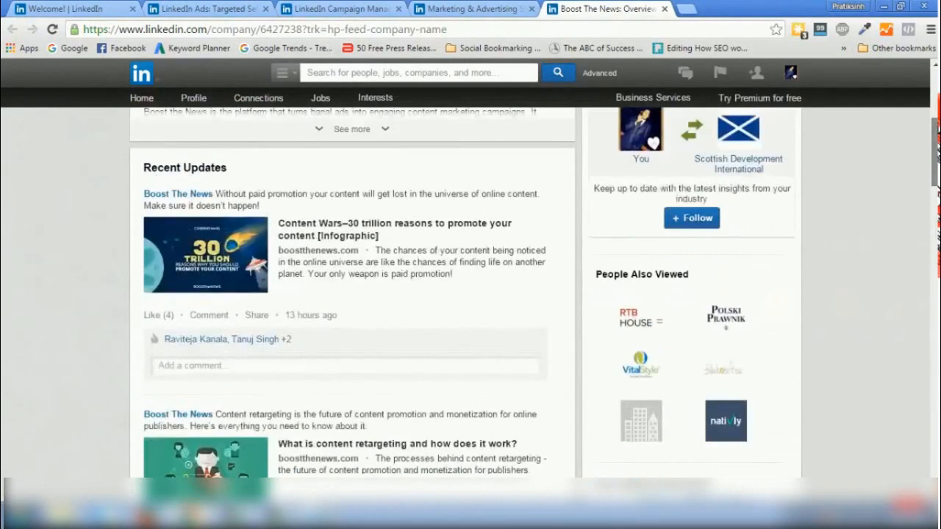
# Reopen the closed LinkedIn feed tab and close the blank new tab.
pyautogui.click(697, 8)
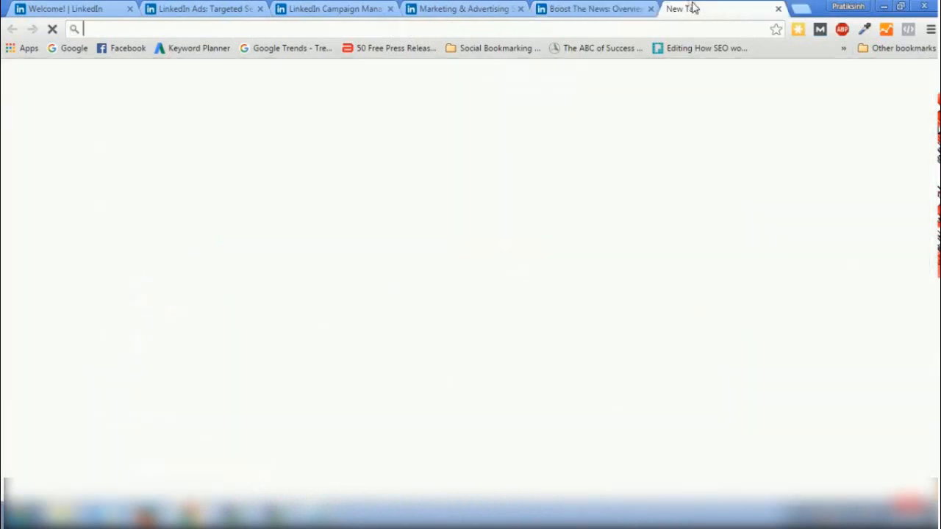
pyautogui.rightClick(691, 7)
pyautogui.click(730, 166)
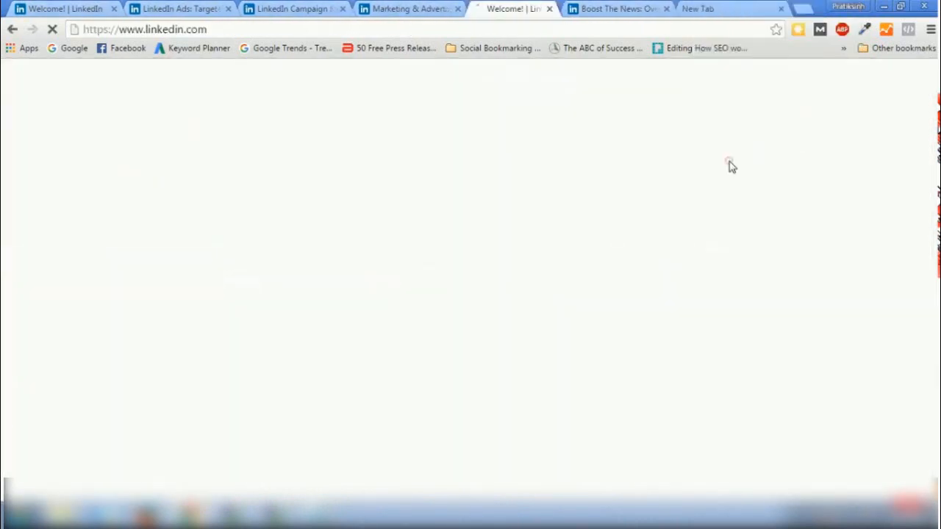
pyautogui.click(781, 8)
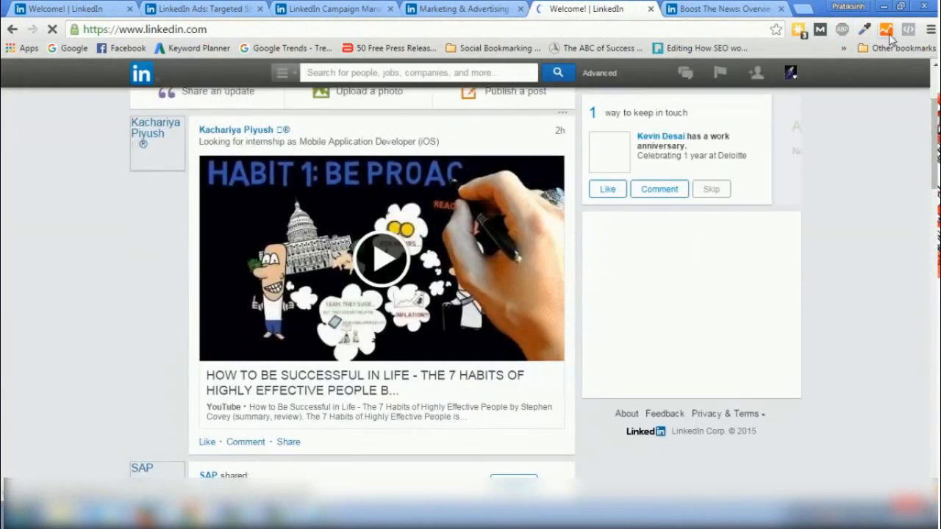
# Close the Boost The News tab and open the SAP company page from its sponsored feed post in a new tab.
pyautogui.moveTo(935, 112); pyautogui.dragTo(935, 164)
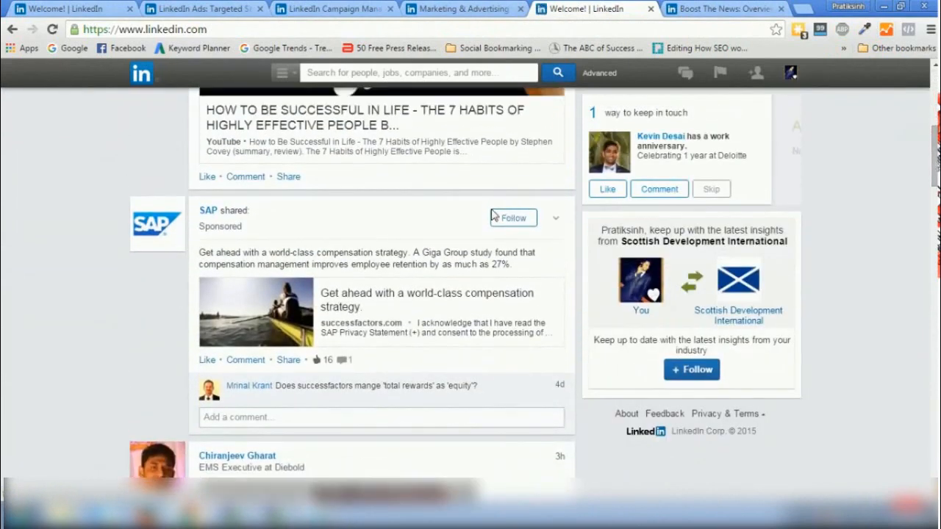
pyautogui.click(781, 9)
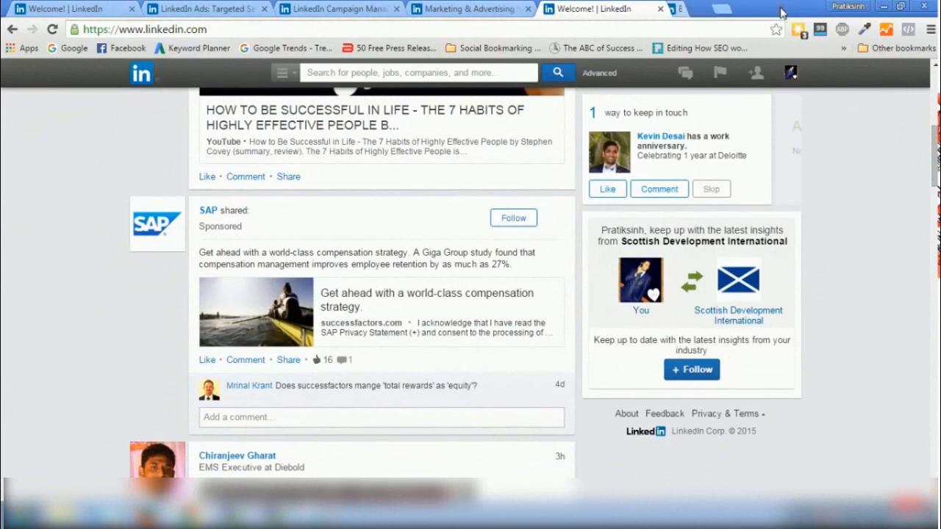
pyautogui.moveTo(219, 225)
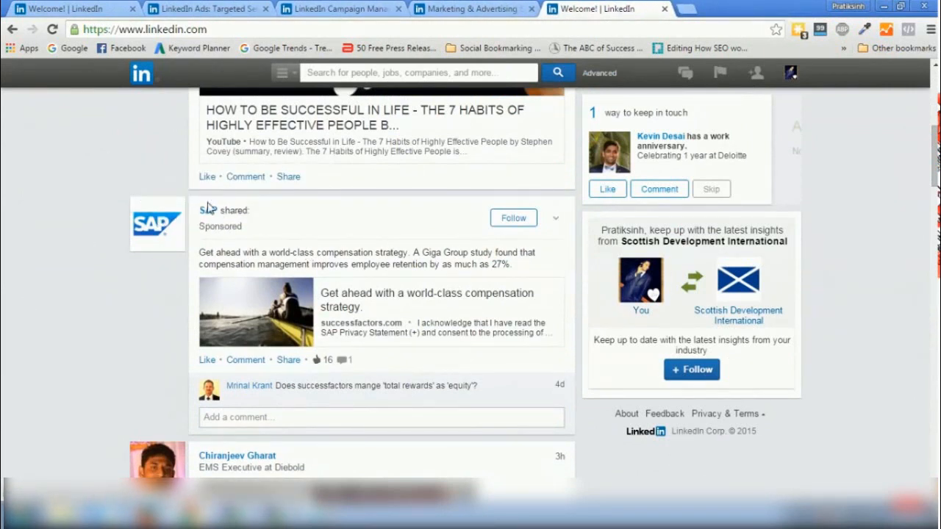
pyautogui.rightClick(206, 212)
pyautogui.click(217, 221)
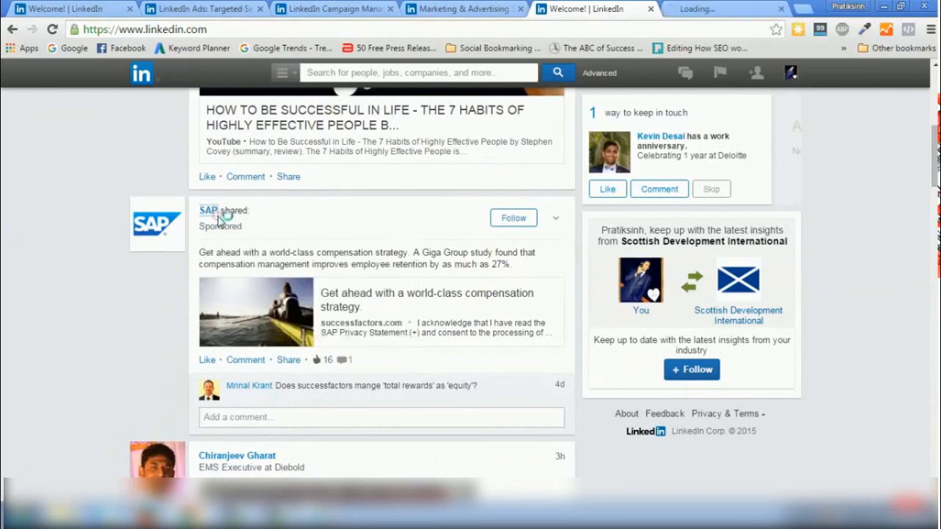
pyautogui.click(707, 8)
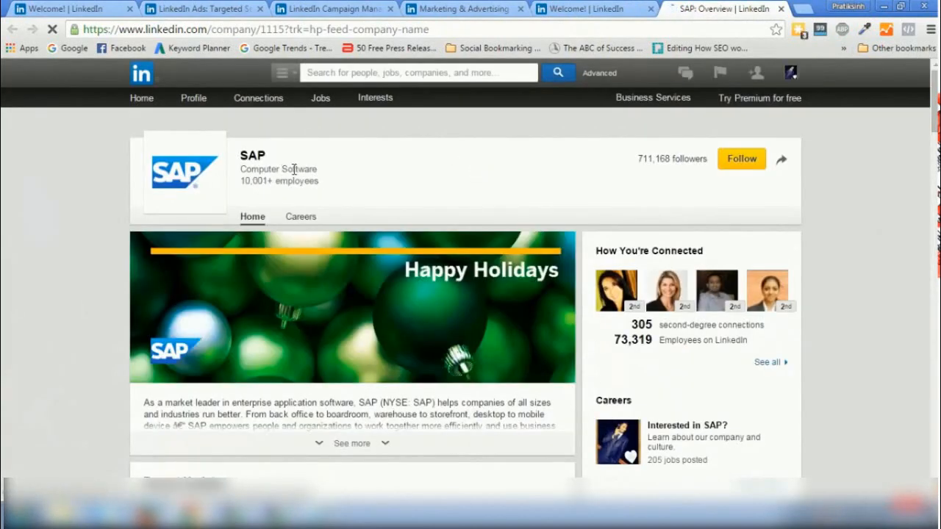
# Compare SAP's sponsored feed post with the recent updates on its company page, and return to the marketing products page.
pyautogui.click(584, 9)
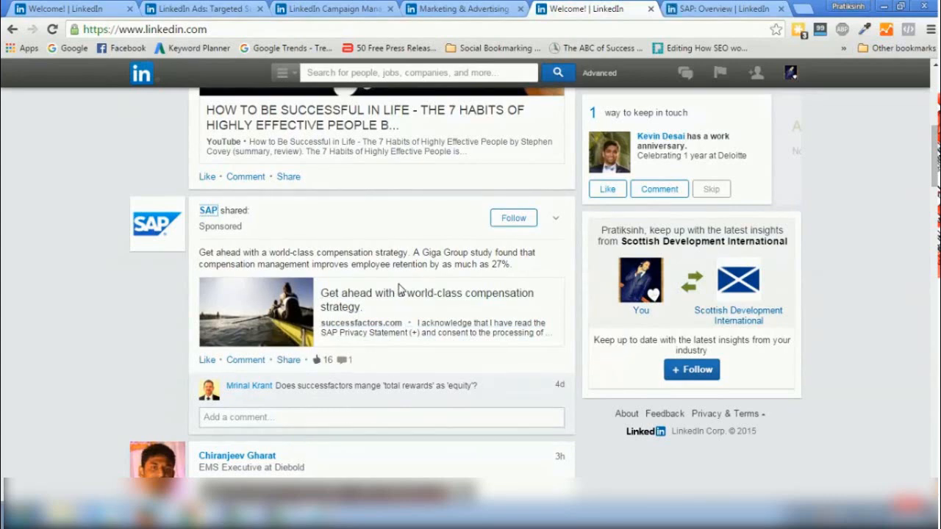
pyautogui.click(706, 7)
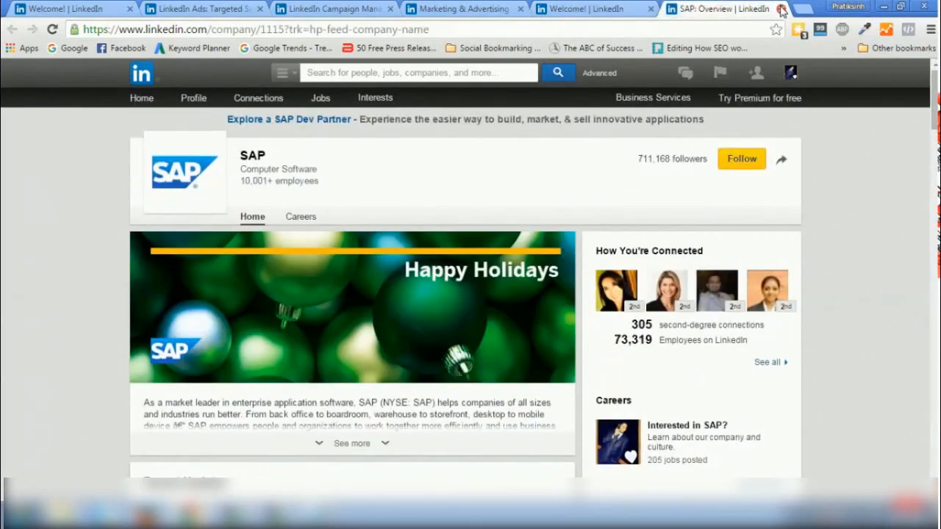
pyautogui.scroll(-10, 470, 295)
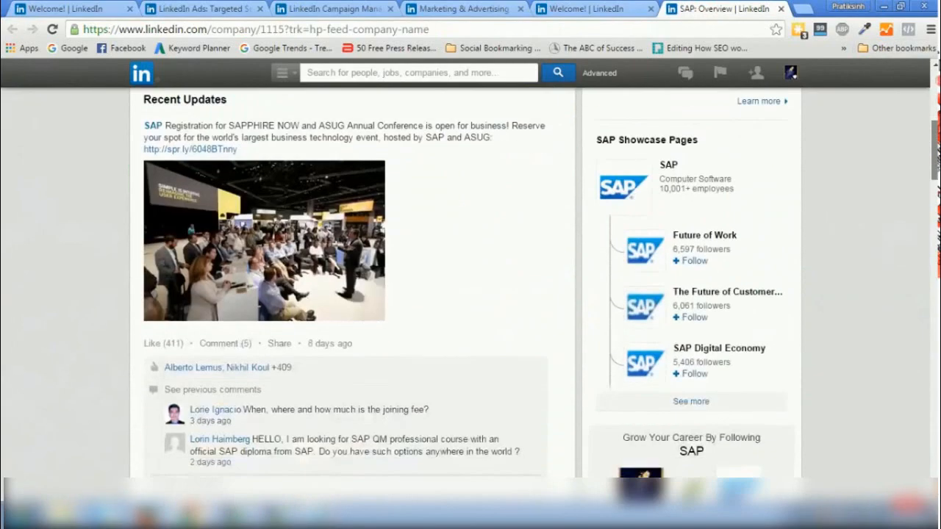
pyautogui.scroll(-10, 470, 294)
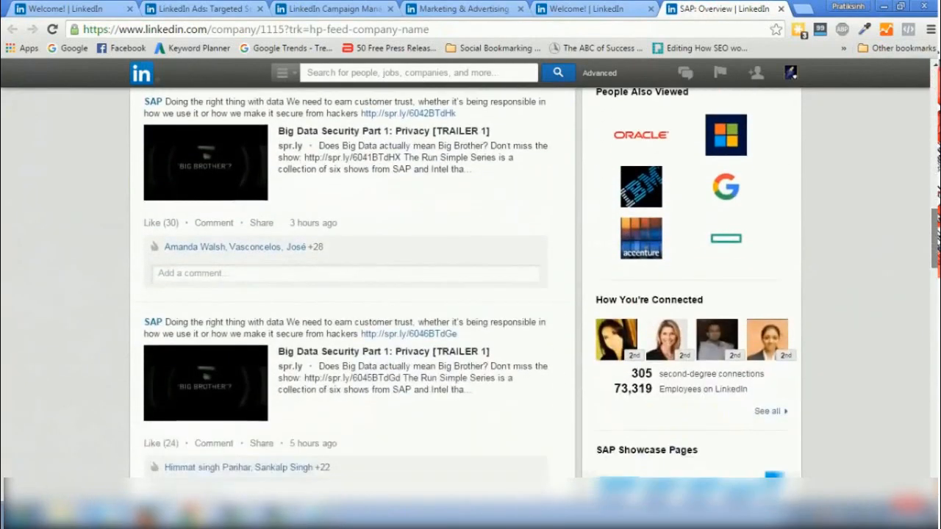
pyautogui.scroll(-3, 470, 295)
pyautogui.scroll(8, 470, 294)
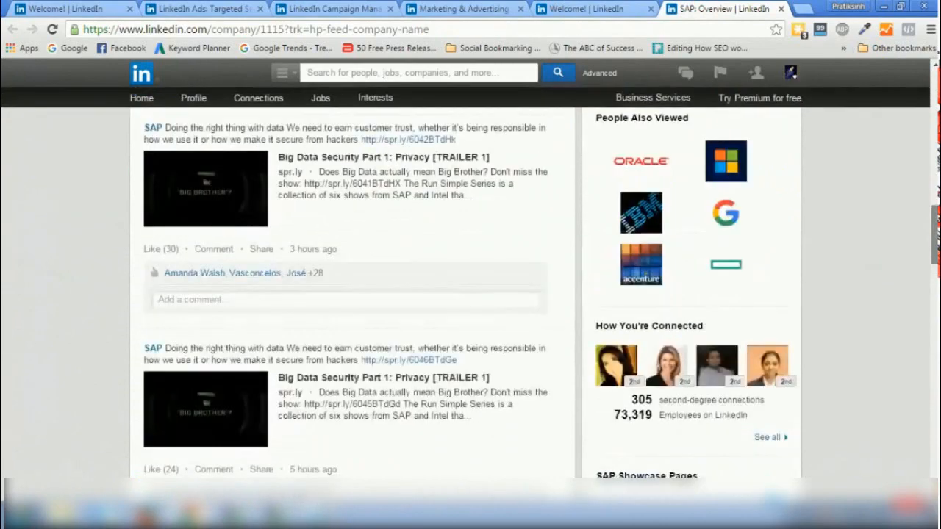
pyautogui.scroll(3, 470, 294)
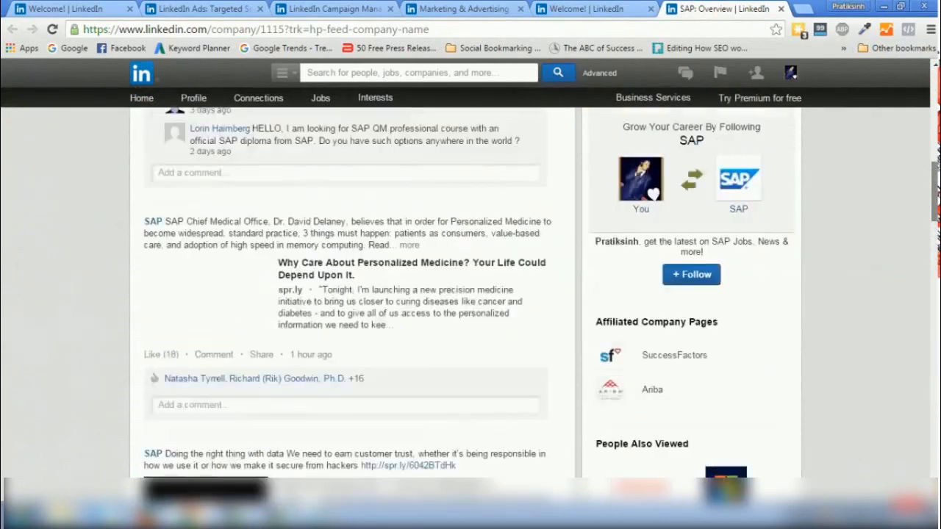
pyautogui.scroll(5, 471, 294)
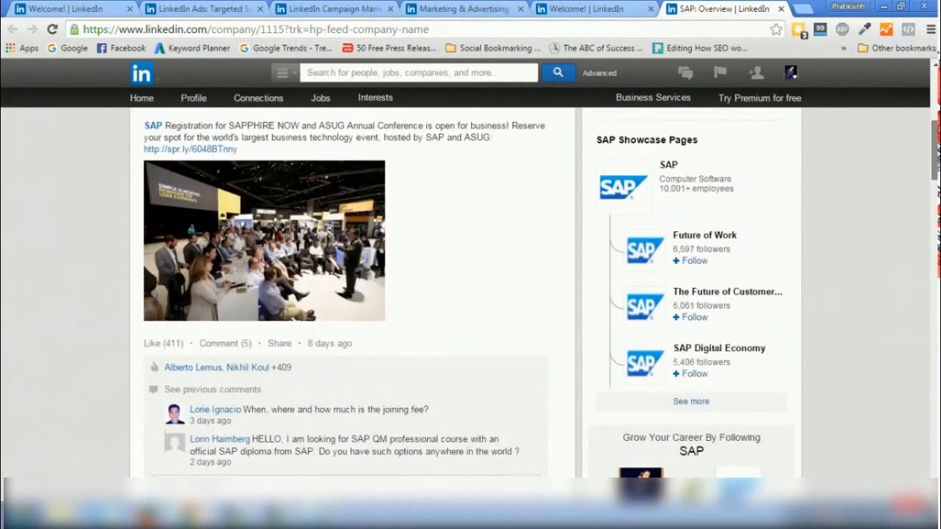
pyautogui.scroll(4, 470, 294)
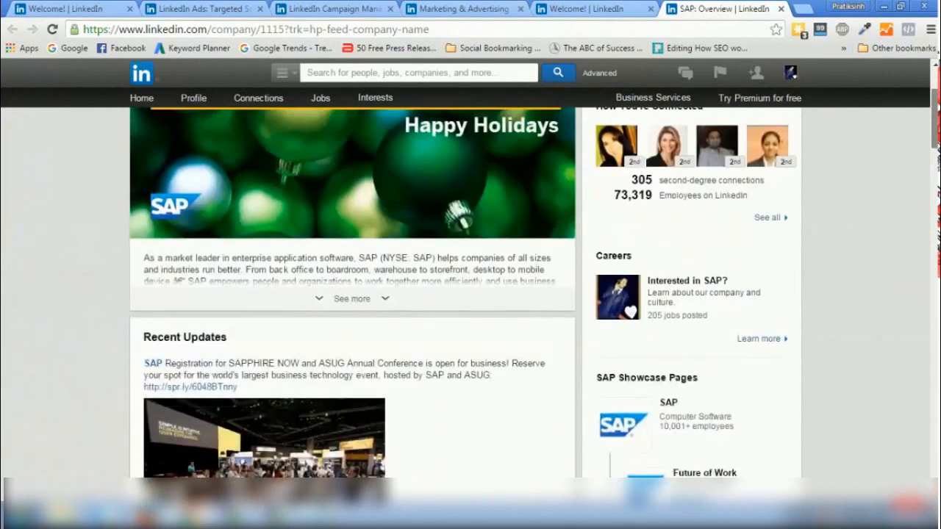
pyautogui.scroll(-1, 471, 294)
pyautogui.scroll(2, 545, 250)
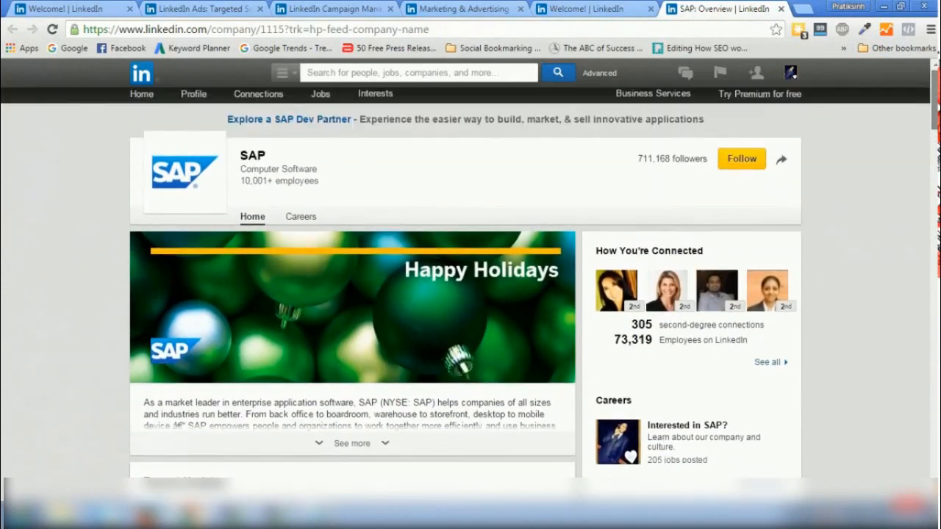
pyautogui.click(582, 10)
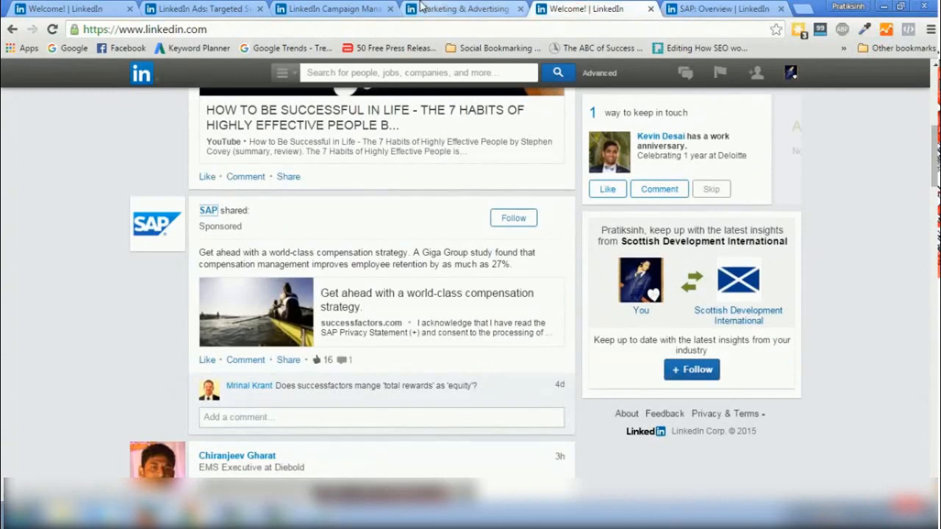
pyautogui.click(464, 9)
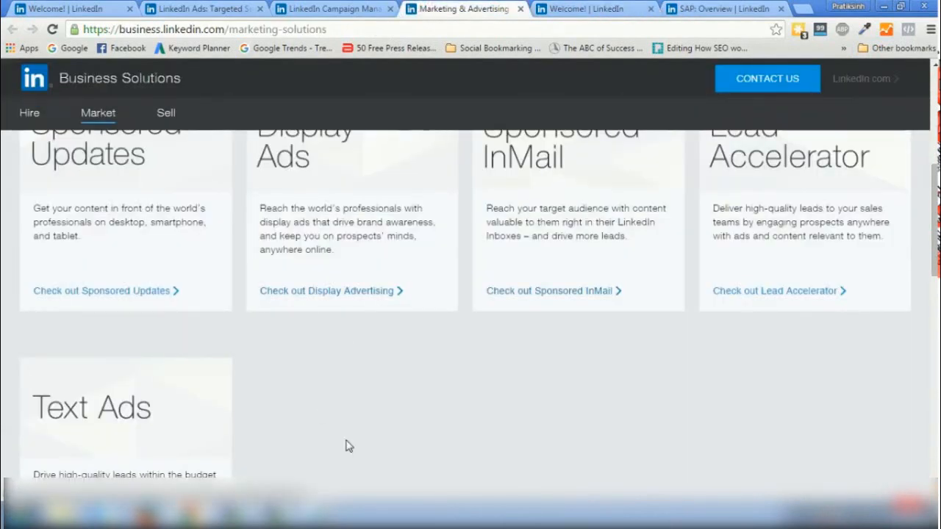
# Review the ad product overview on the marketing page alongside the account list in Campaign Manager.
pyautogui.scroll(1, 933, 220)
pyautogui.scroll(1, 471, 316)
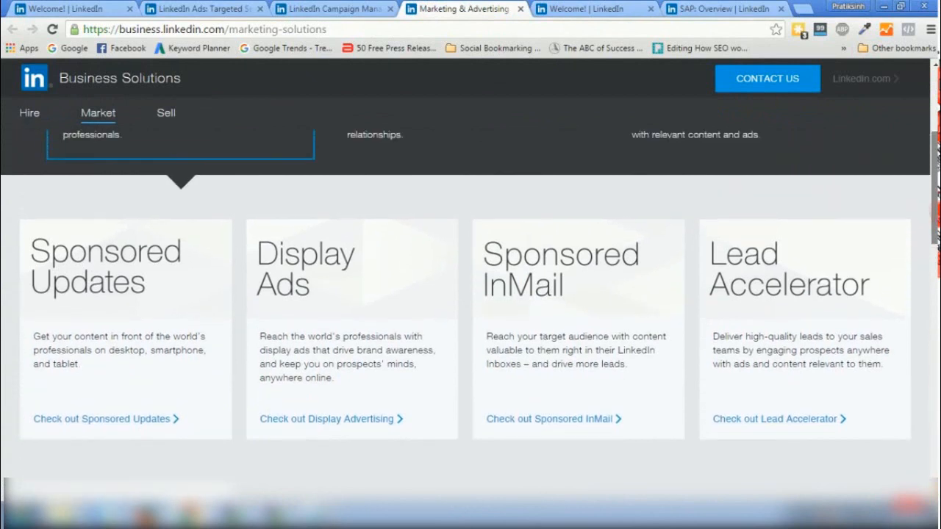
pyautogui.click(335, 8)
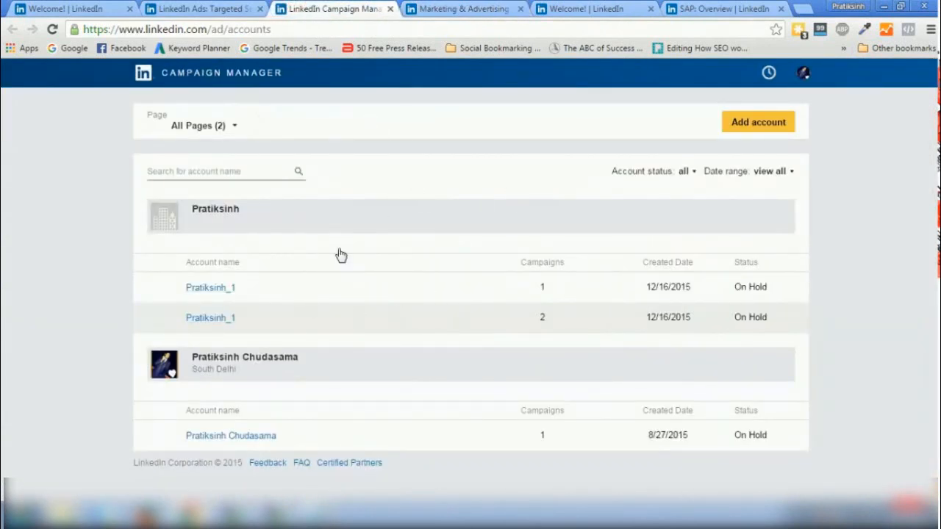
pyautogui.click(468, 7)
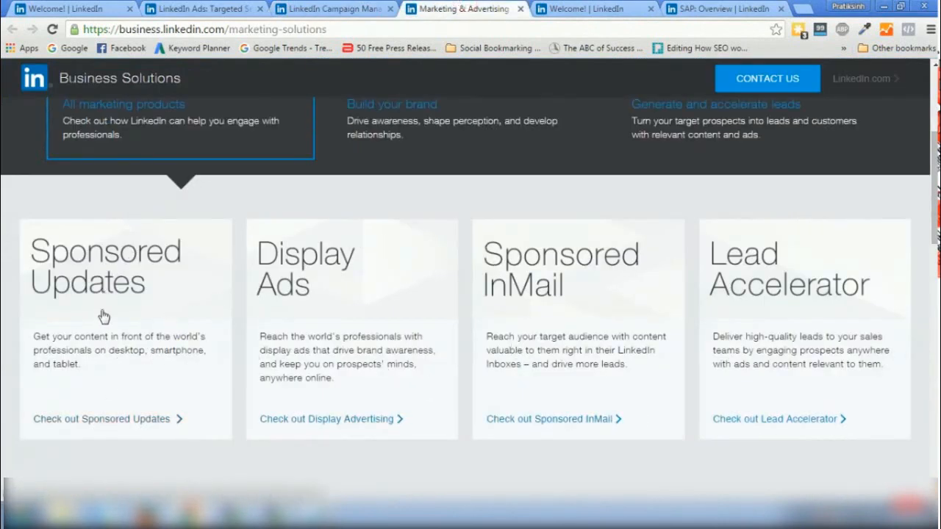
pyautogui.click(331, 9)
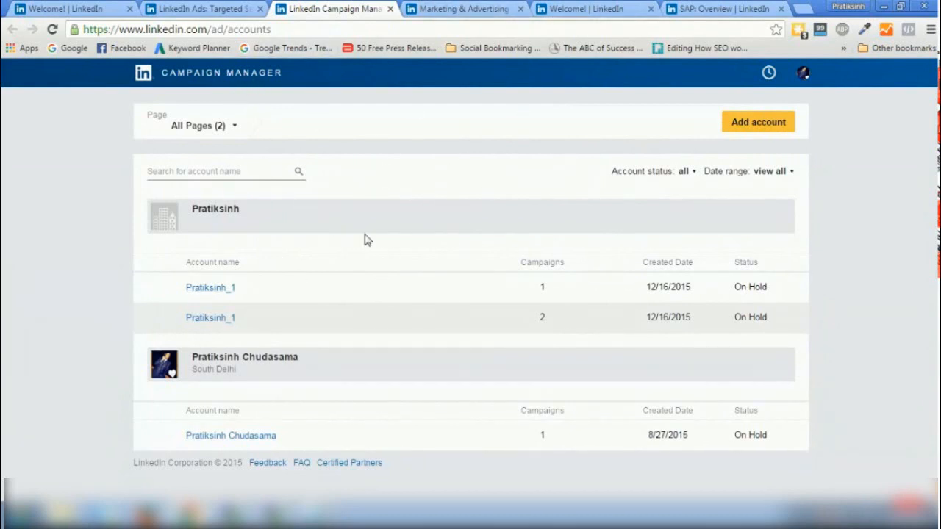
pyautogui.click(441, 9)
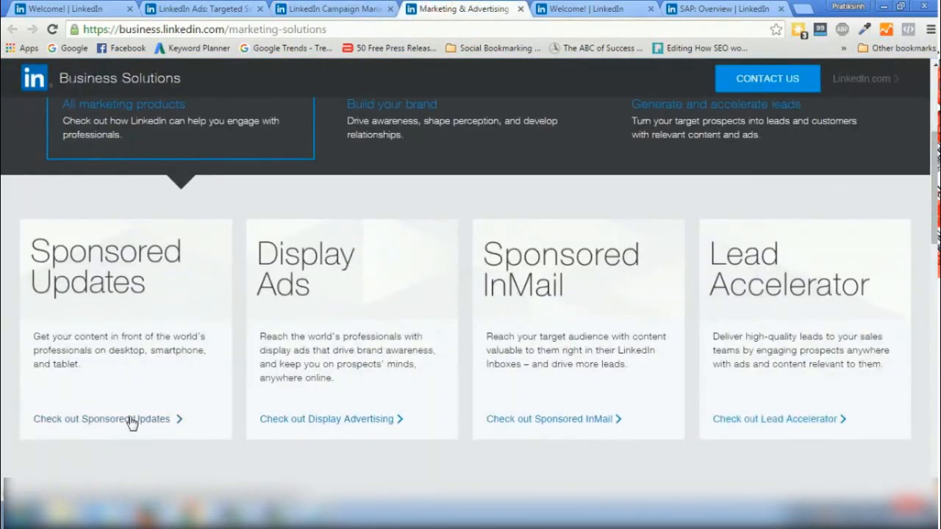
# Close the LinkedIn feed and SAP company page tabs.
pyautogui.click(599, 9)
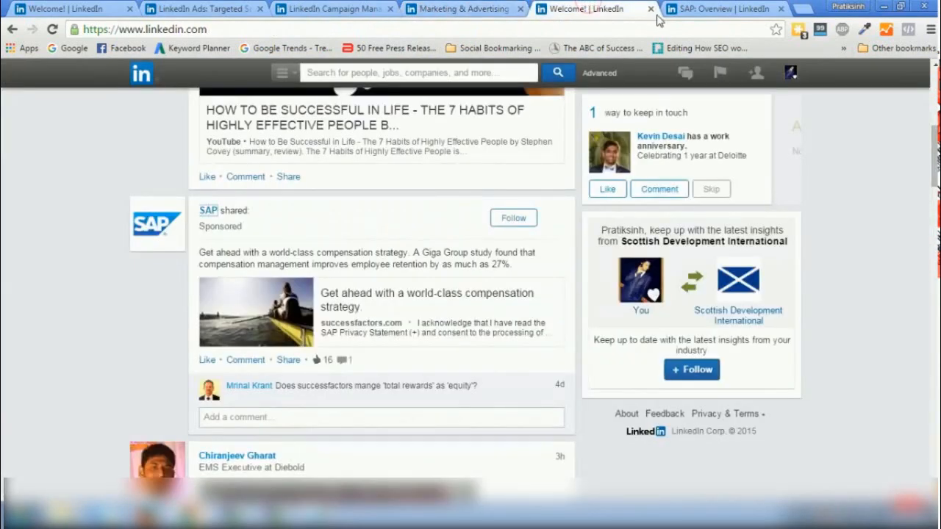
pyautogui.click(649, 9)
pyautogui.click(659, 10)
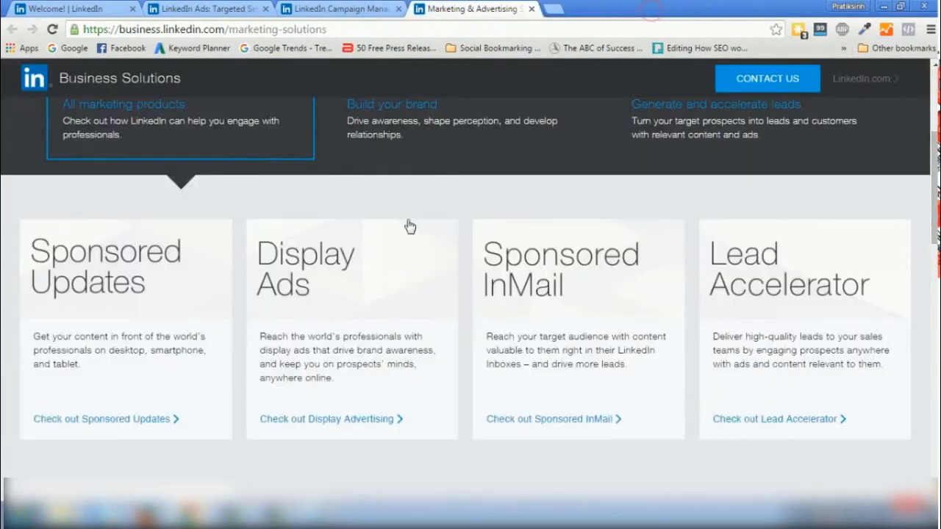
# Open the Sponsored Updates product page in a new tab and skim its Features section.
pyautogui.moveTo(934, 163)
pyautogui.mouseDown()
pyautogui.moveTo(934, 149)
pyautogui.moveTo(934, 172)
pyautogui.mouseUp()
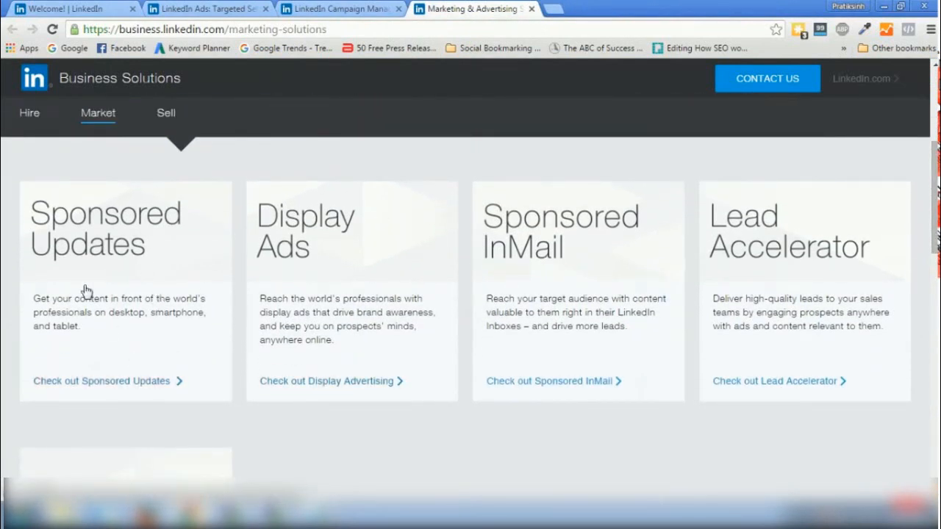
pyautogui.moveTo(31, 297); pyautogui.dragTo(68, 303)
pyautogui.middleClick(96, 382)
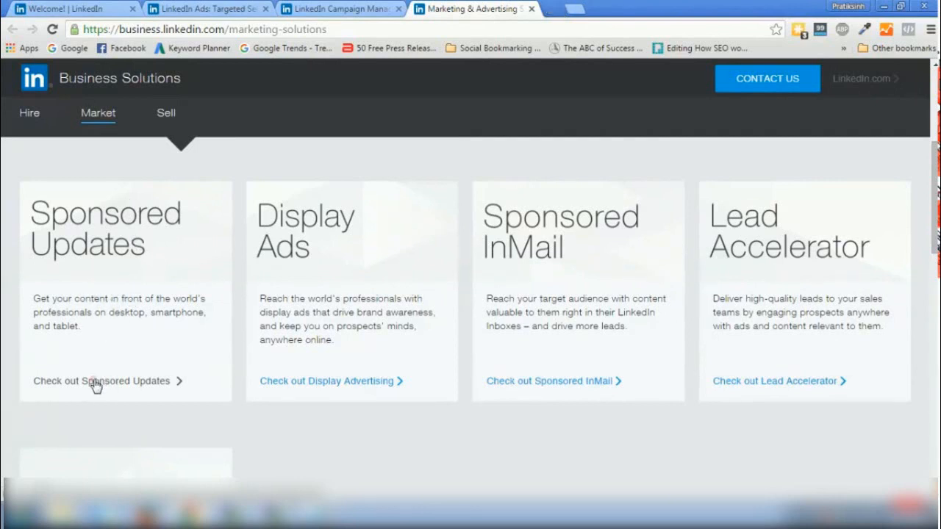
pyautogui.click(592, 11)
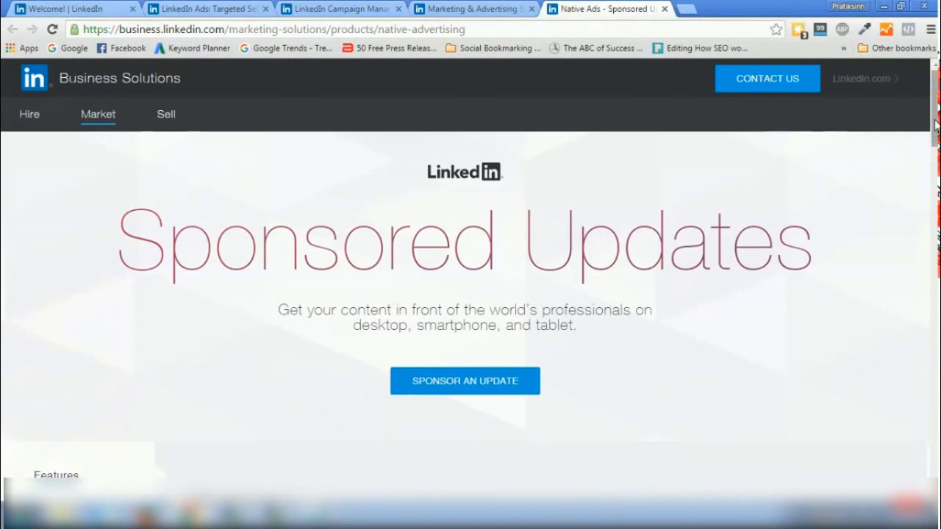
pyautogui.scroll(-5, 936, 125)
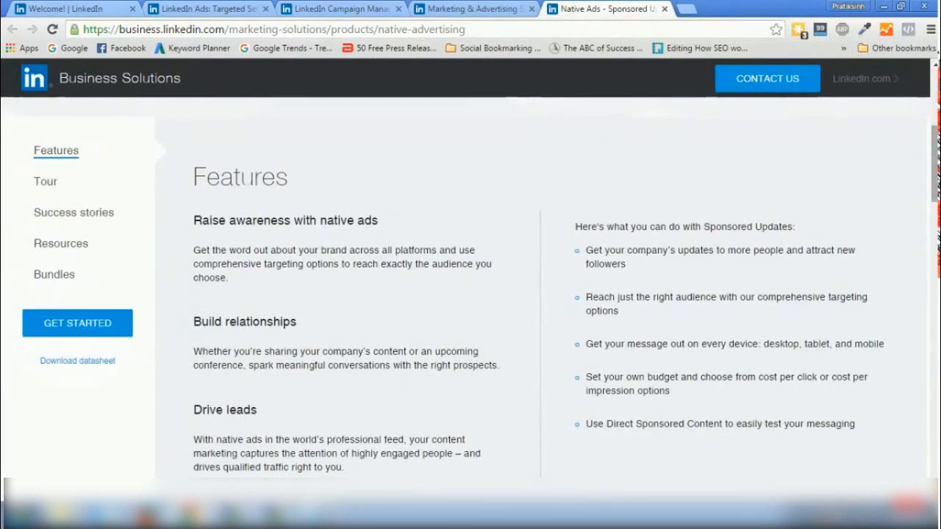
pyautogui.scroll(5, 935, 162)
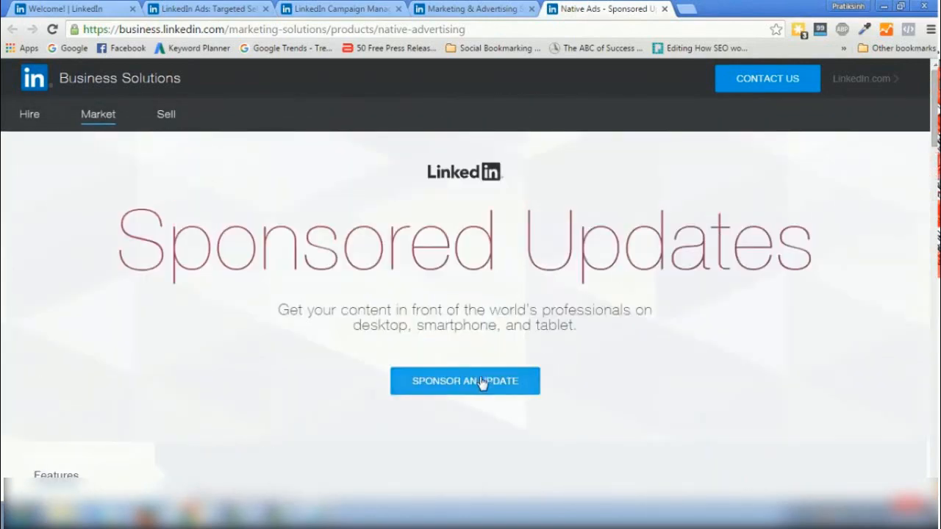
# Start sponsoring an update with India as the country and a quarterly budget of Under $3500, and proceed to buy online.
pyautogui.click(458, 390)
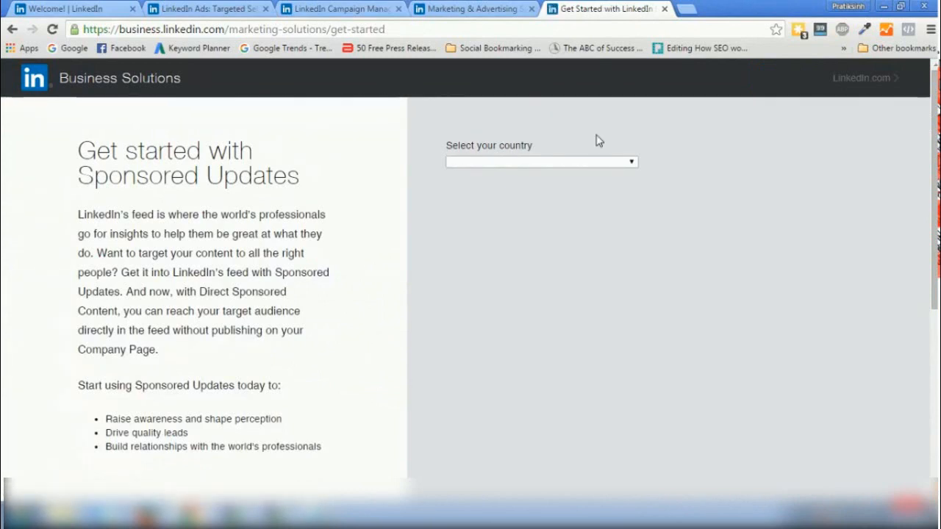
pyautogui.click(581, 163)
pyautogui.write('india')
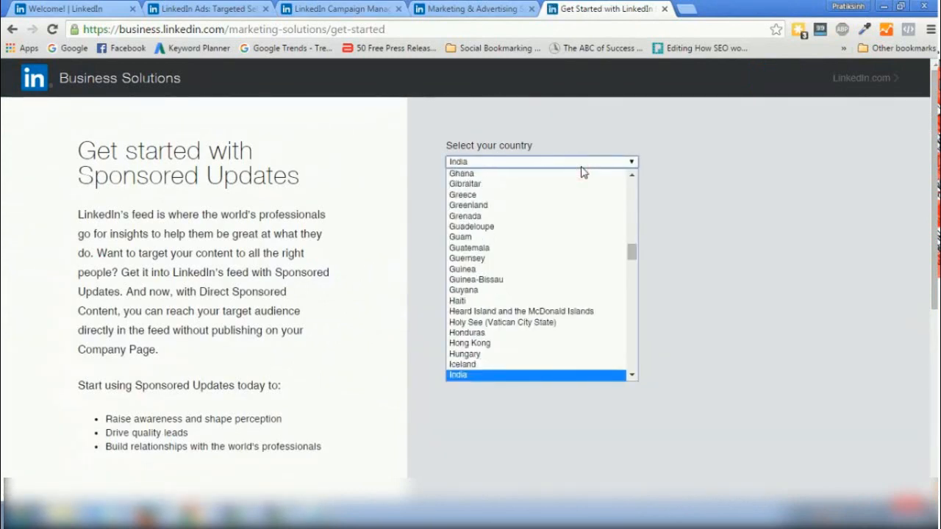
pyautogui.press('Return')
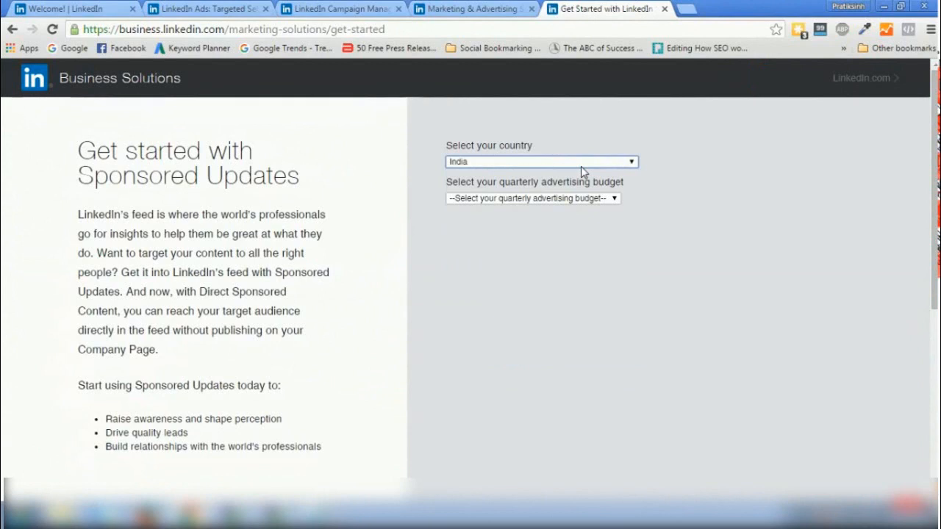
pyautogui.click(550, 205)
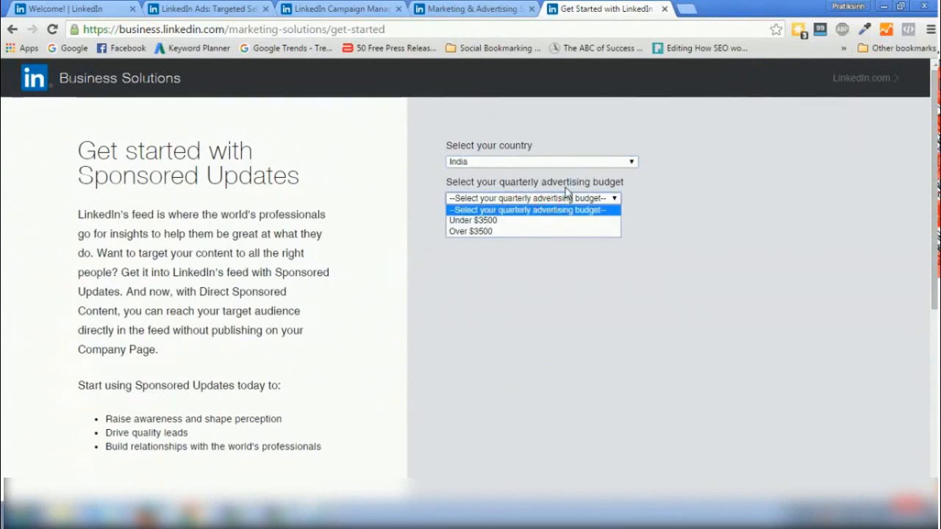
pyautogui.click(479, 221)
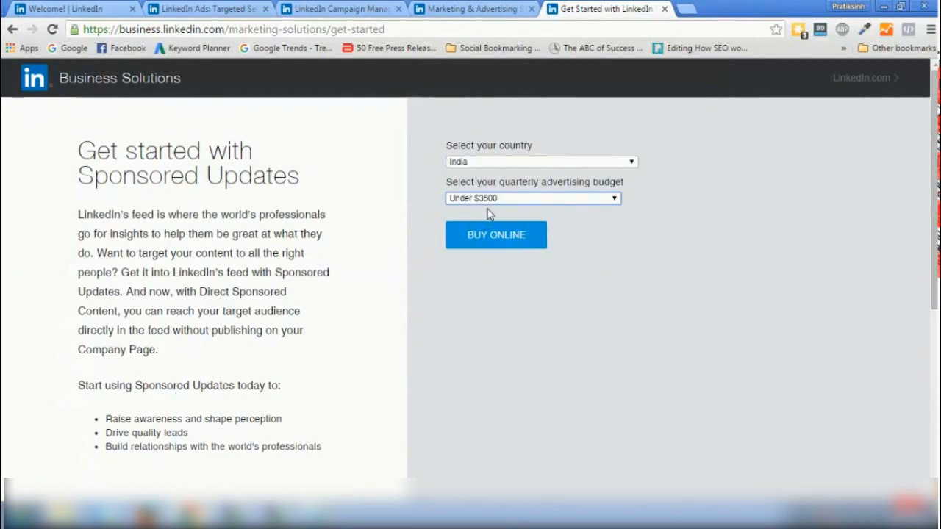
pyautogui.click(492, 241)
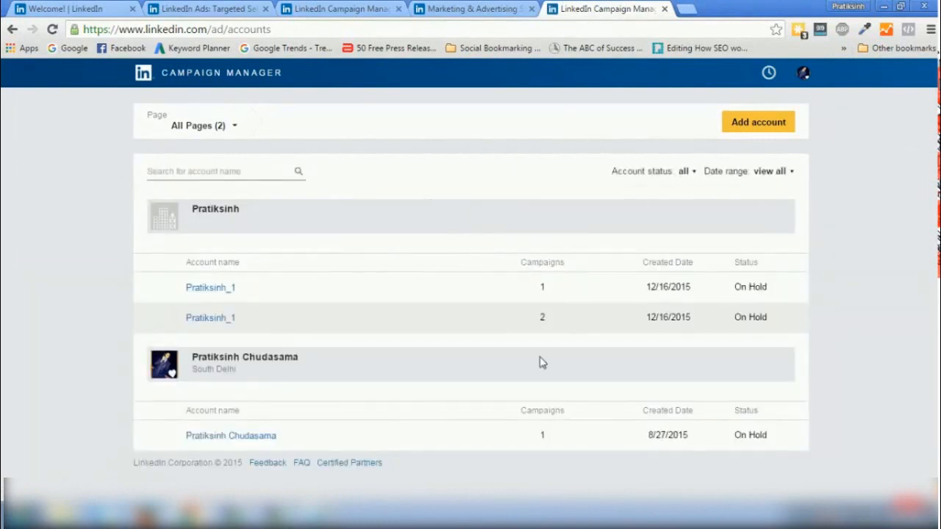
# Start adding a new ad account in Campaign Manager and link it to the advertiser's own company page.
pyautogui.click(339, 8)
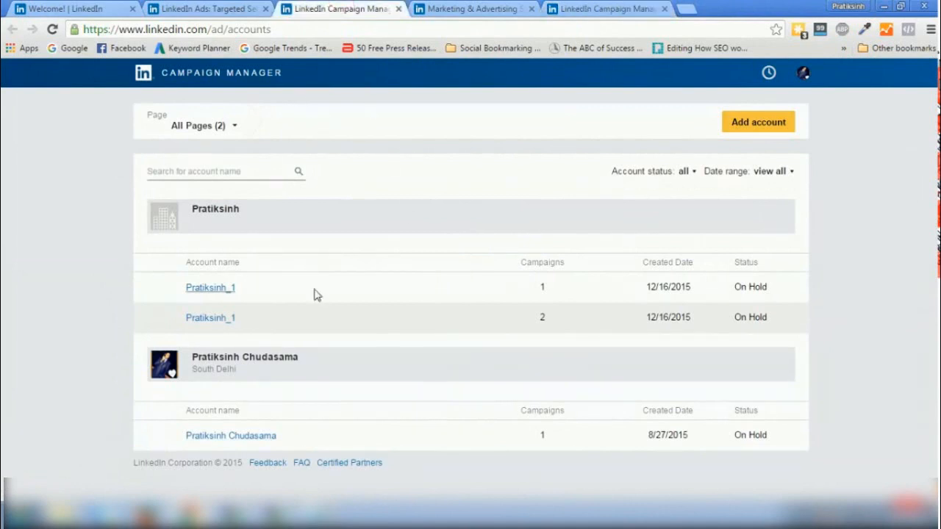
pyautogui.click(588, 9)
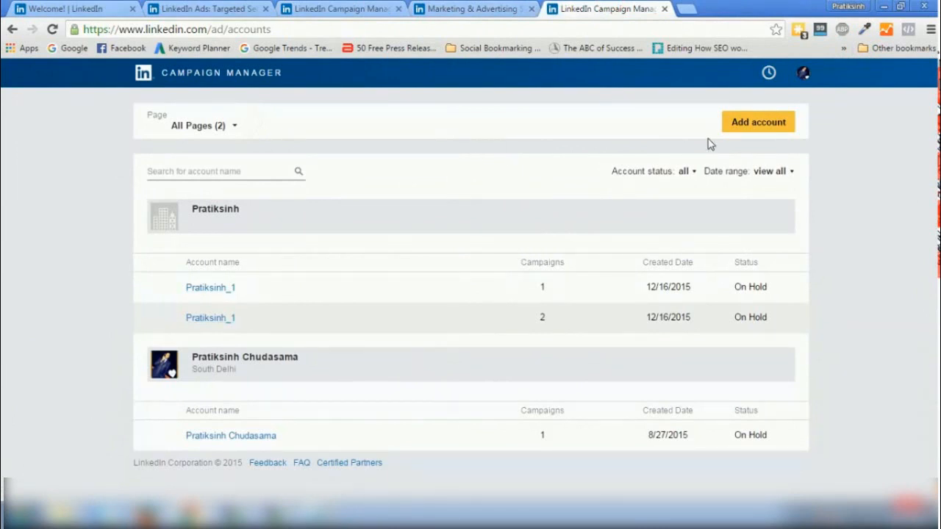
pyautogui.click(741, 131)
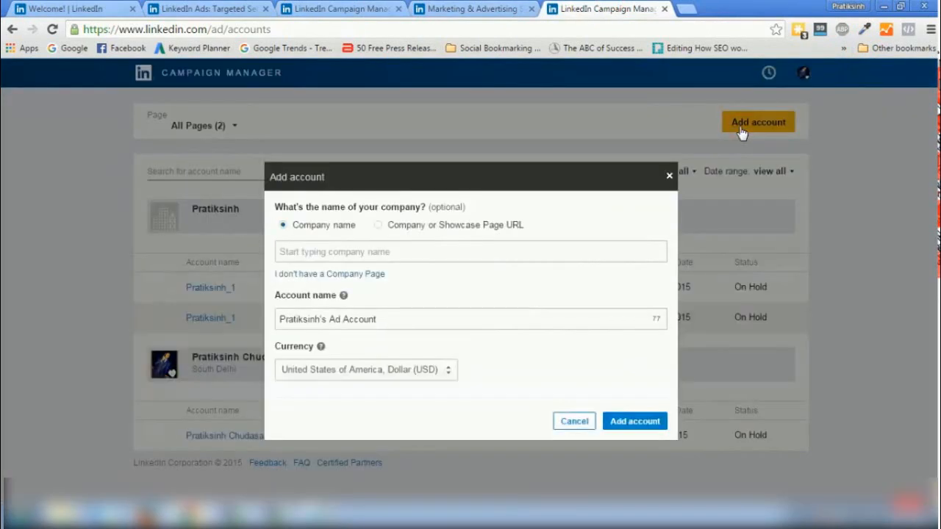
pyautogui.click(320, 252)
pyautogui.write('Pratiksinh')
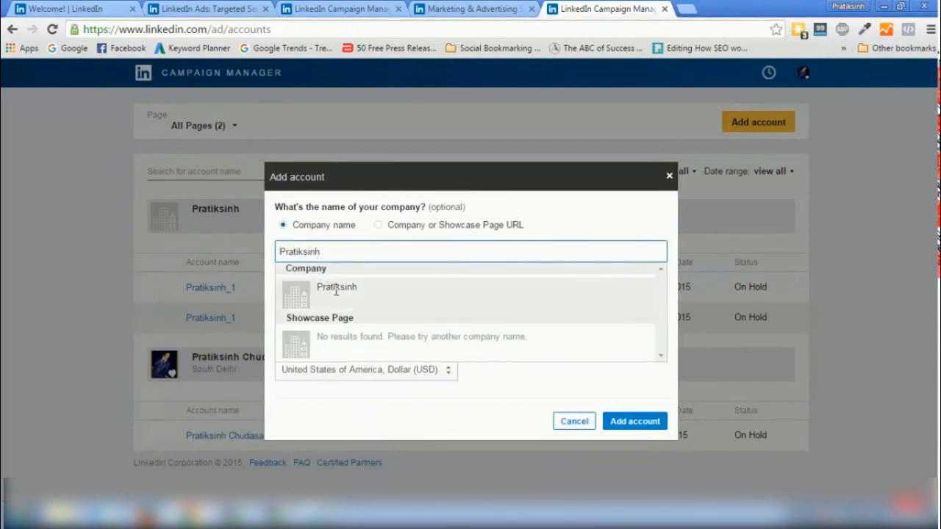
pyautogui.click(352, 290)
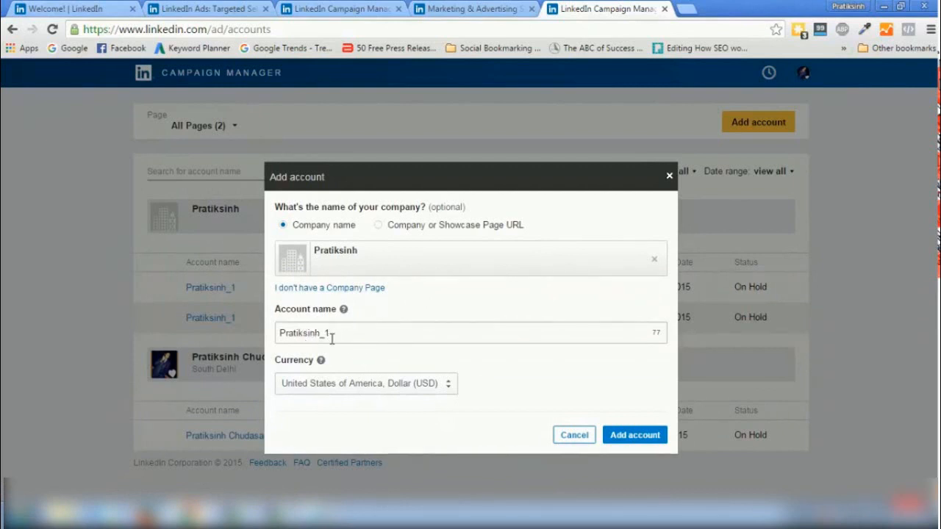
# Set the new ad account's currency to India, Rupee (INR) and create the account.
pyautogui.click(364, 392)
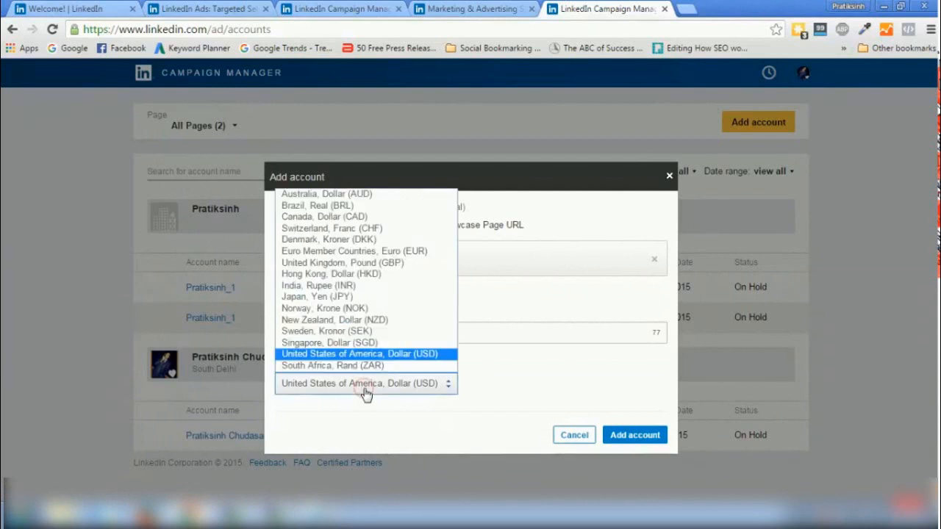
pyautogui.press('i')
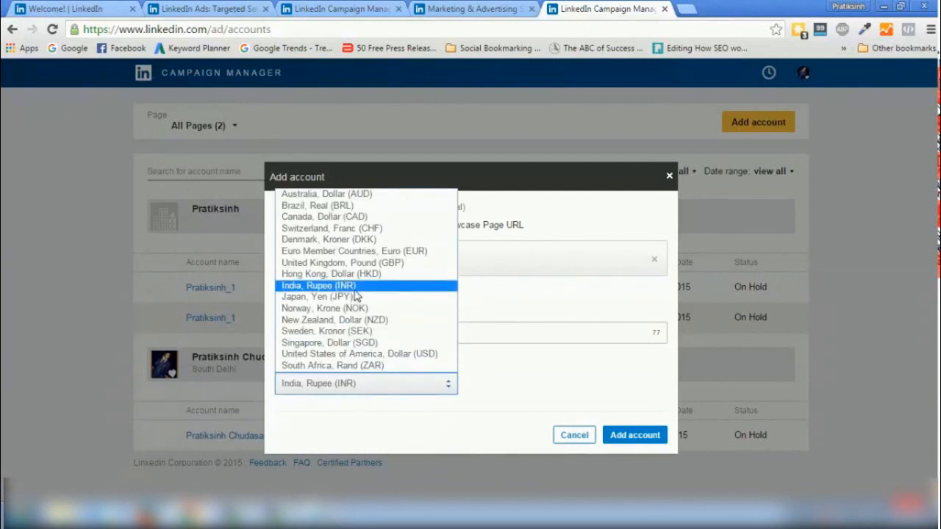
pyautogui.click(355, 290)
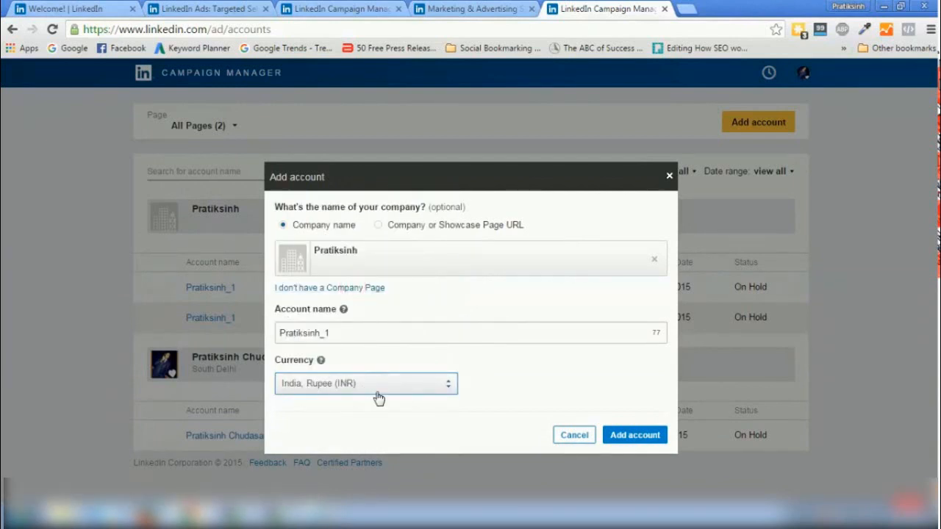
pyautogui.click(620, 436)
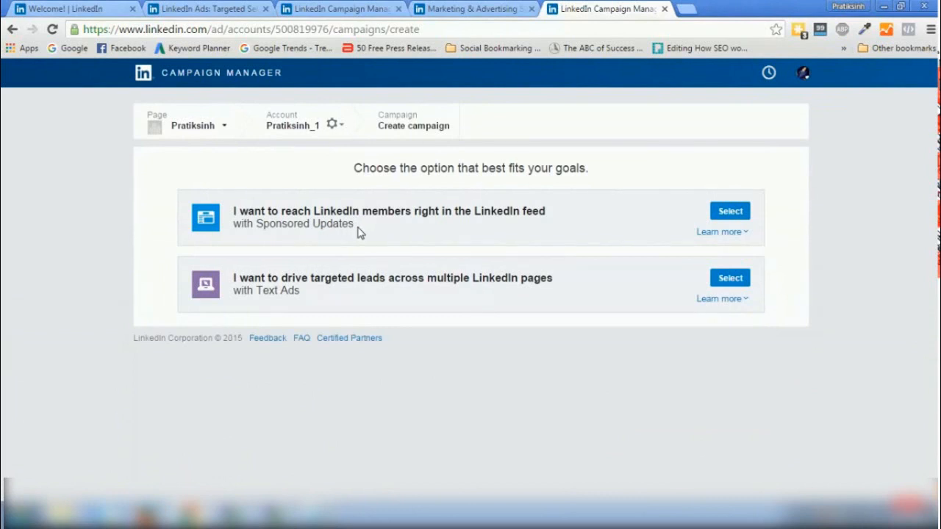
# Compare the Sponsored Updates and Text Ads campaign options with the products listed on the marketing solutions page.
pyautogui.moveTo(358, 232); pyautogui.dragTo(269, 230)
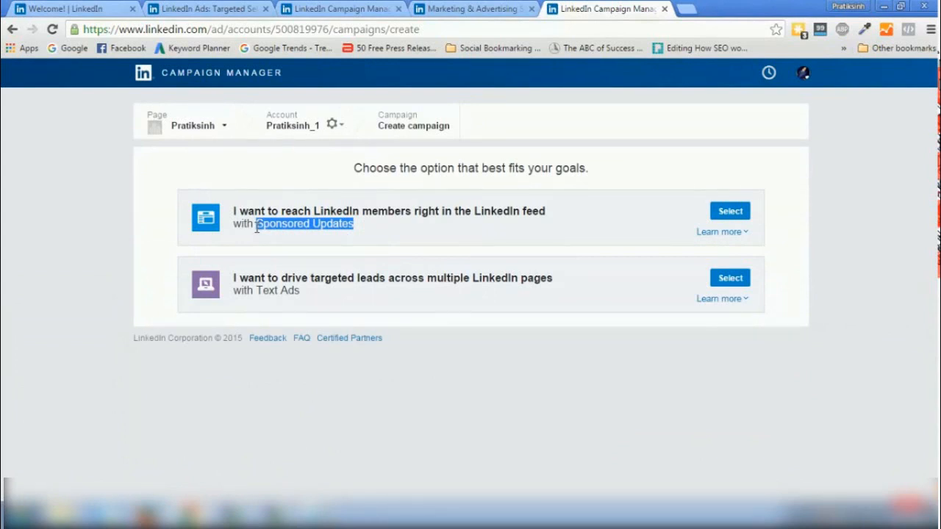
pyautogui.moveTo(307, 296); pyautogui.dragTo(256, 291)
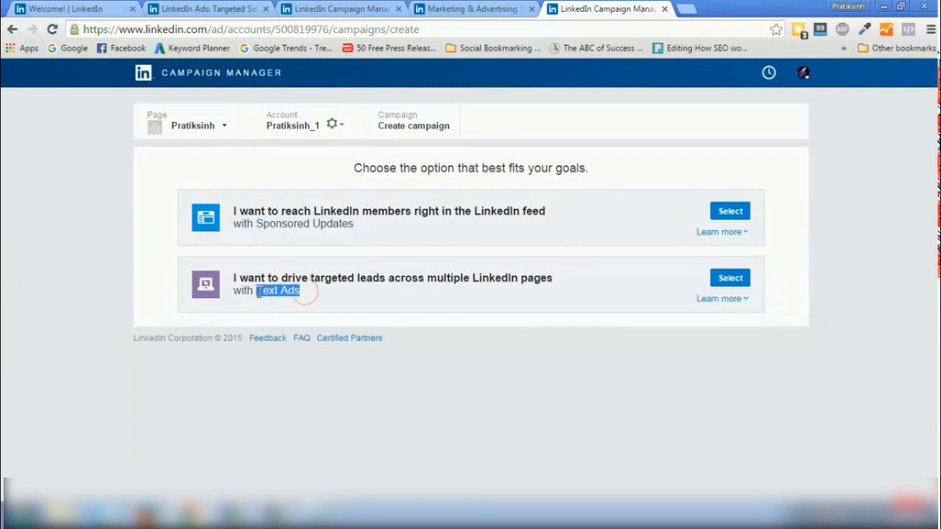
pyautogui.click(455, 6)
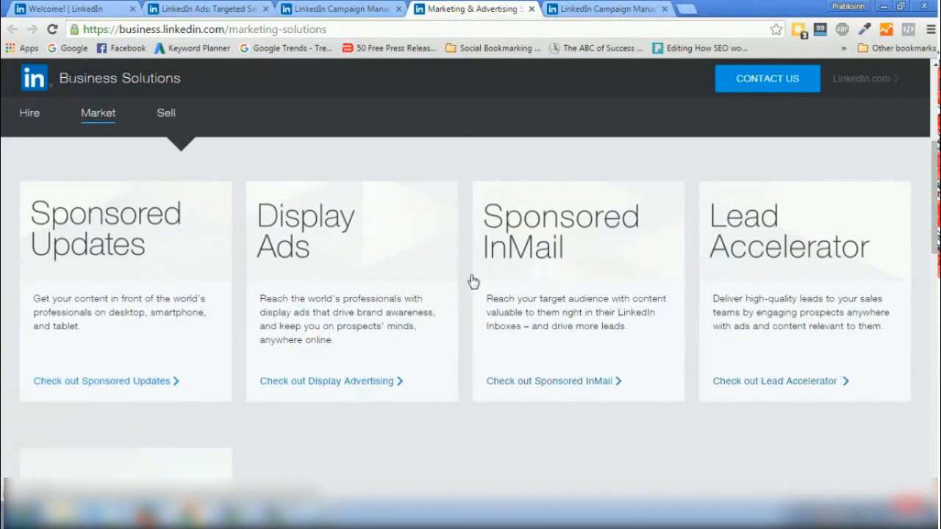
pyautogui.click(603, 8)
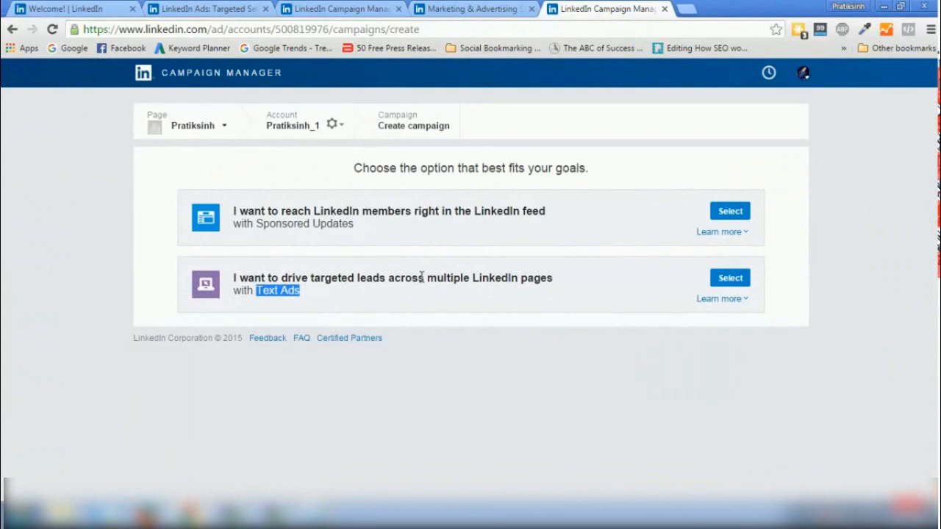
pyautogui.click(242, 212)
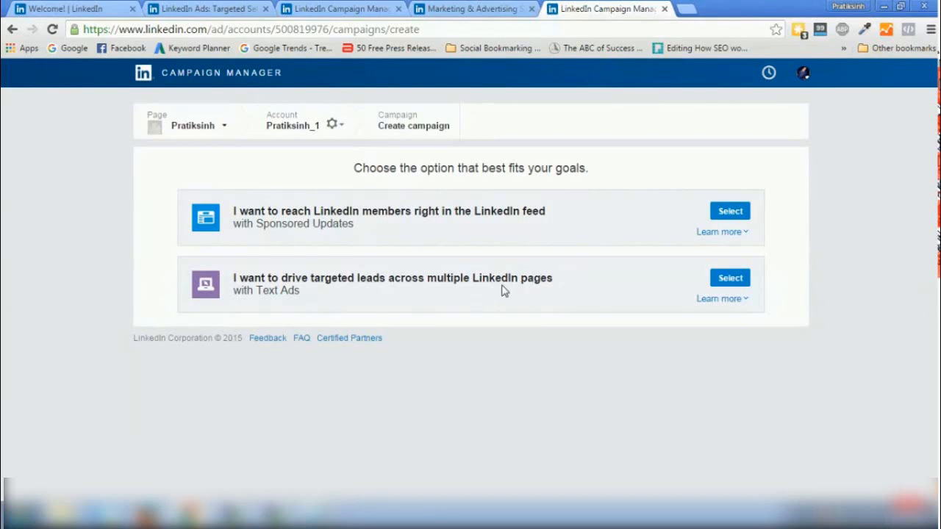
# Expand the details of the Sponsored Updates and Text Ads options to examine their previews and benefits.
pyautogui.click(717, 234)
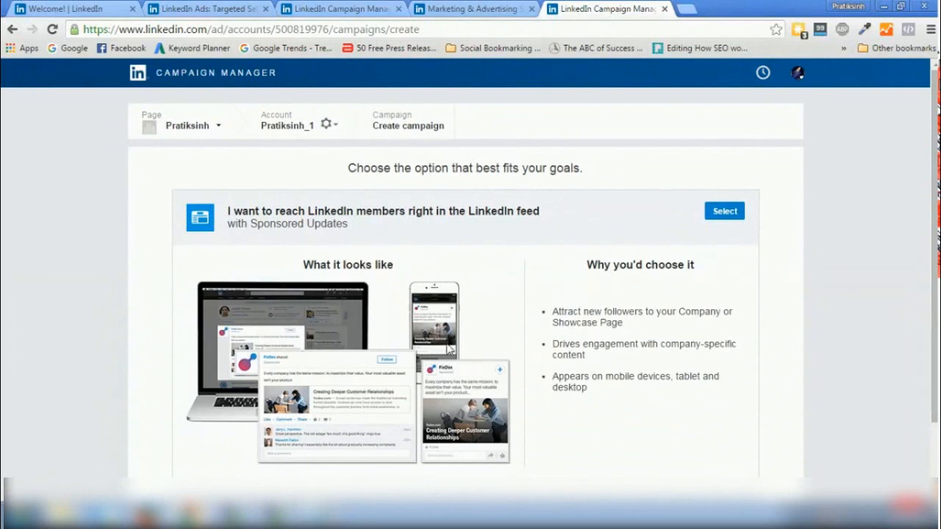
pyautogui.scroll(-2, 931, 149)
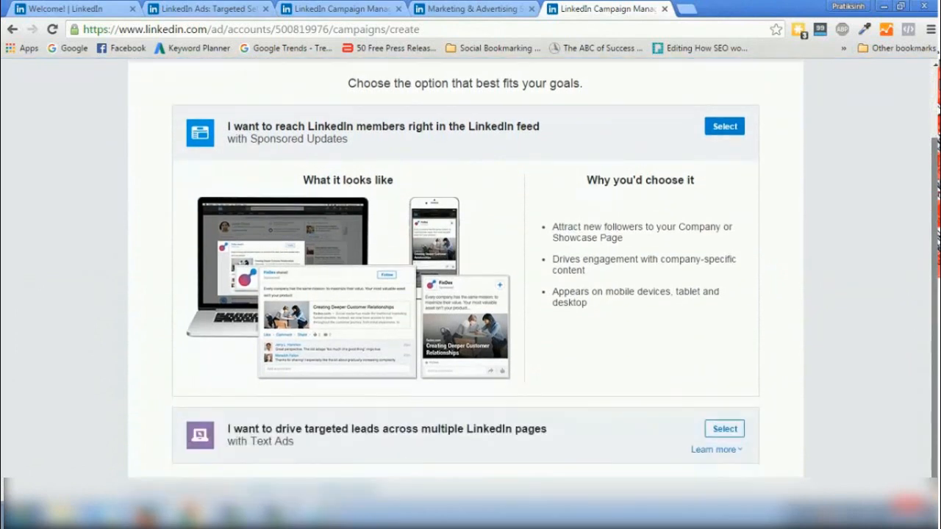
pyautogui.click(720, 450)
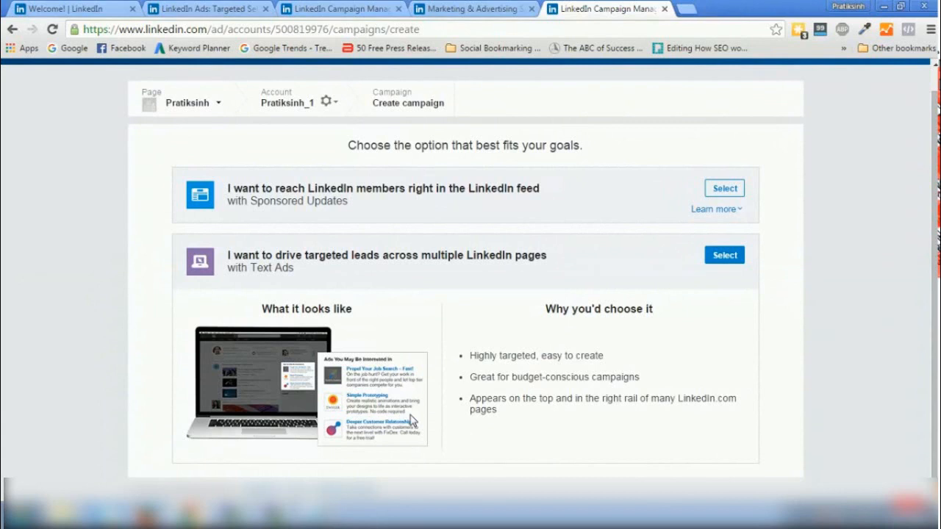
# Choose a Text Ads campaign, name it "Demo Text Ads" in English, and continue to the ad-building form.
pyautogui.scroll(1, 938, 323)
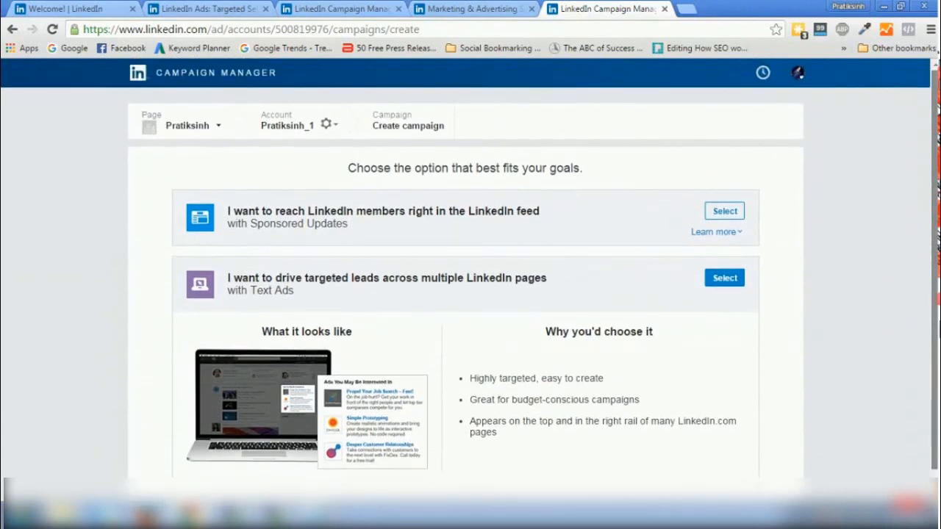
pyautogui.click(717, 284)
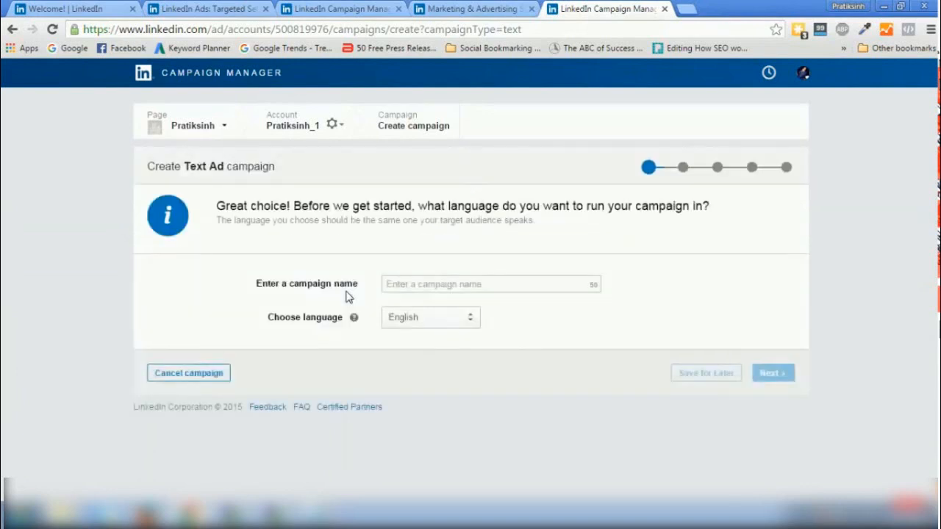
pyautogui.click(411, 284)
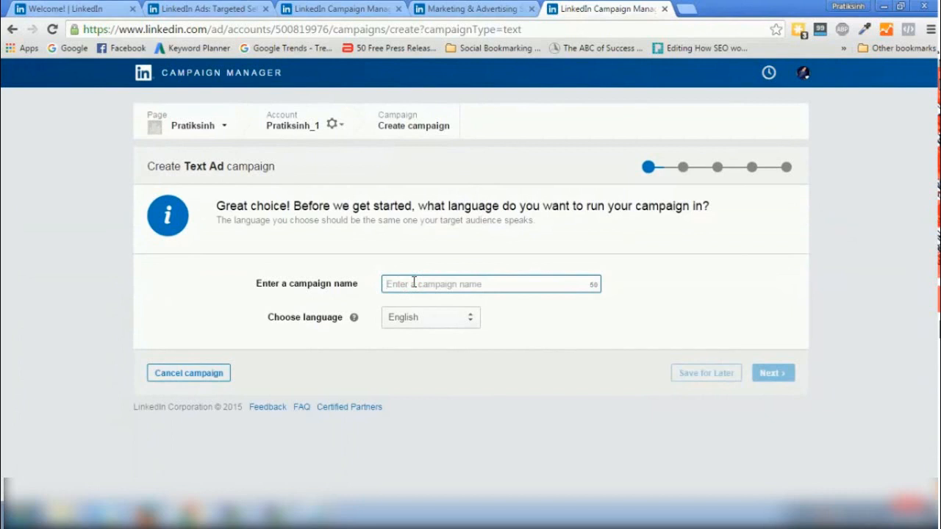
pyautogui.write('Demo 1')
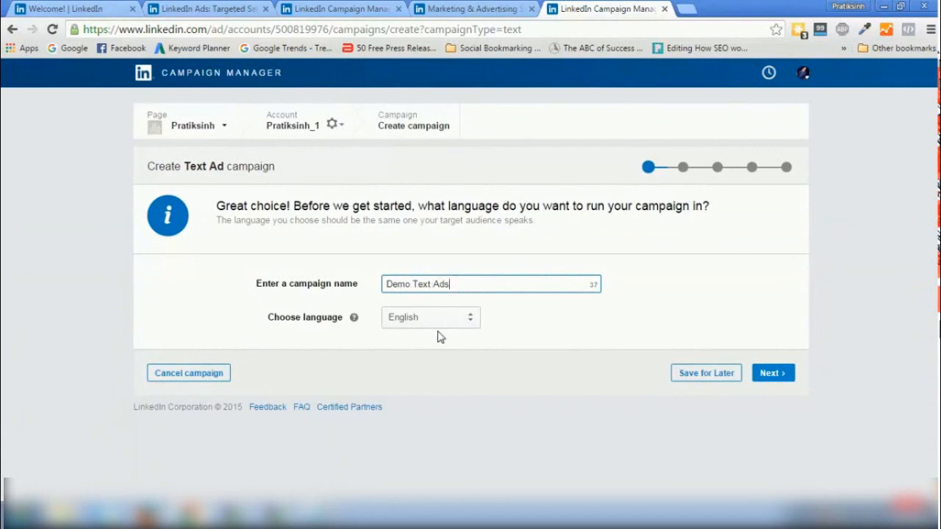
pyautogui.click(769, 372)
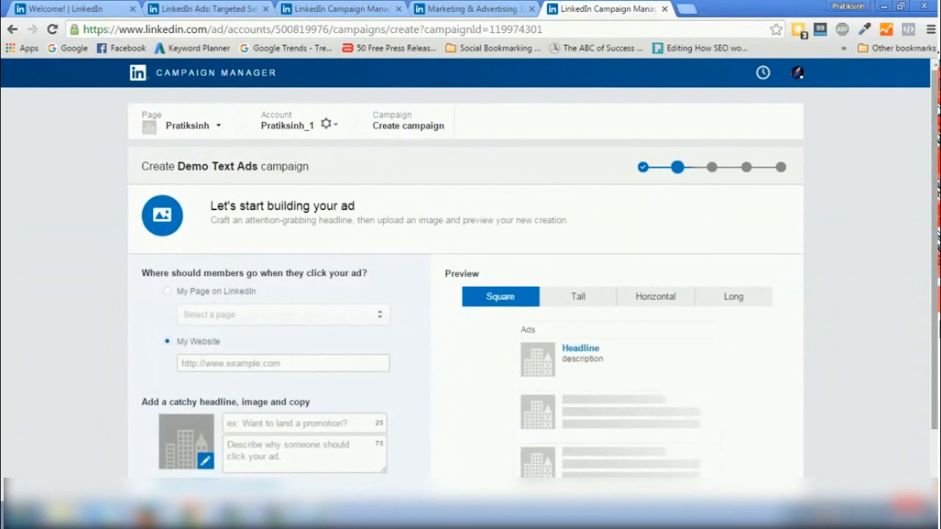
pyautogui.scroll(-1, 471, 279)
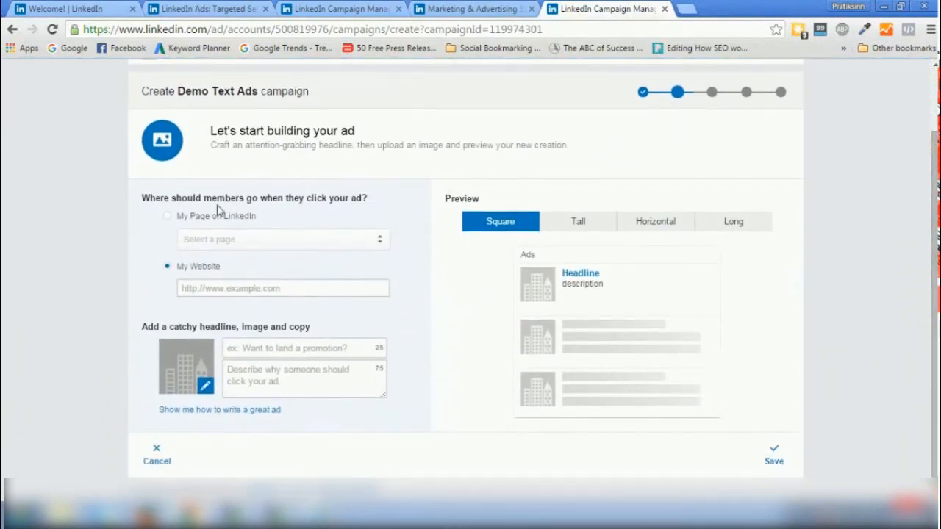
pyautogui.click(214, 292)
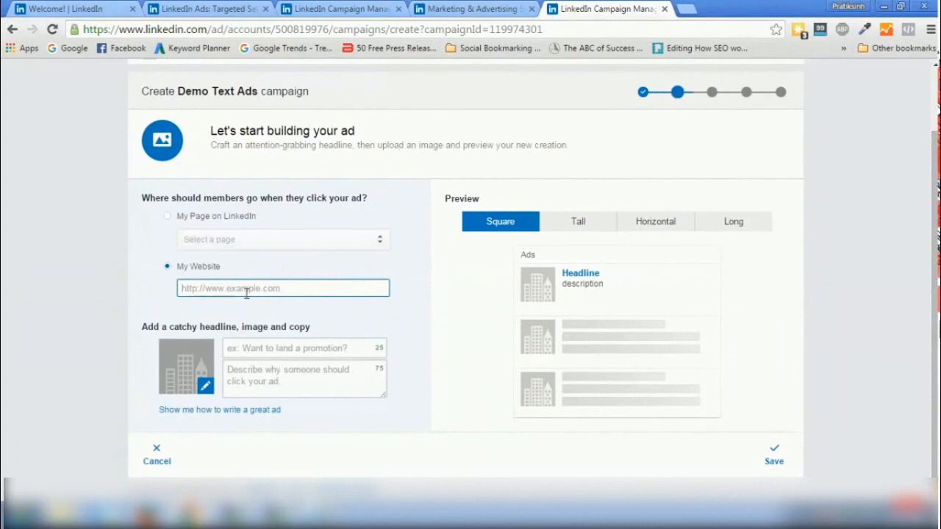
# Examine a sponsored post in the linkedin.com feed and the landing page it leads to, then return to the campaign form.
pyautogui.click(682, 9)
pyautogui.write('linkedin.com')
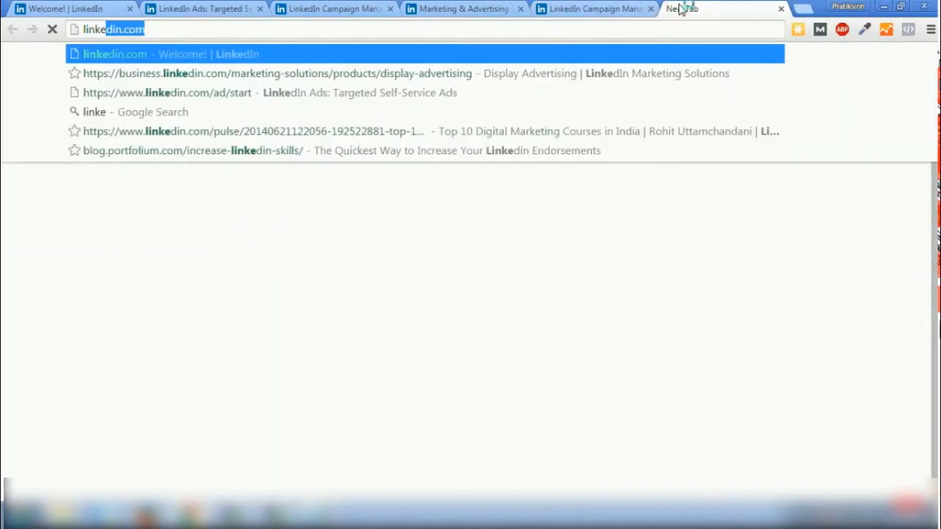
pyautogui.press('Return')
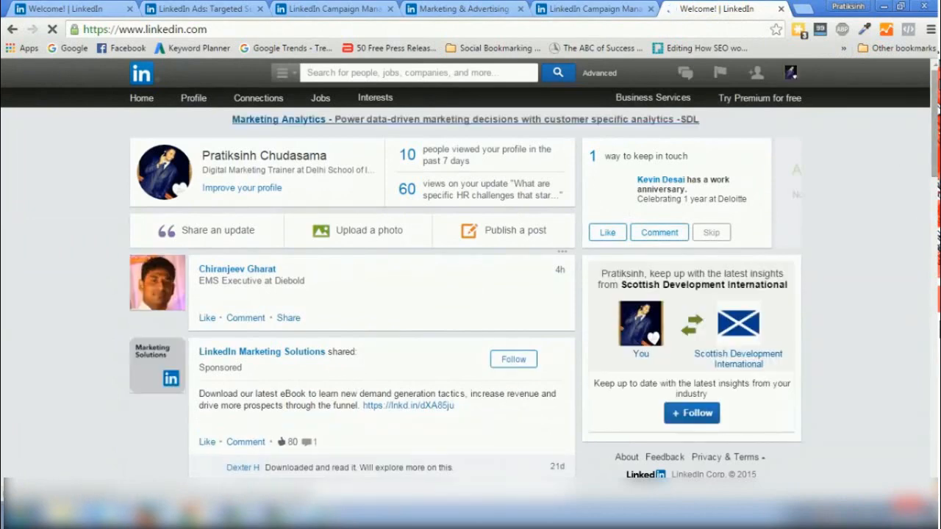
pyautogui.scroll(-4, 857, 183)
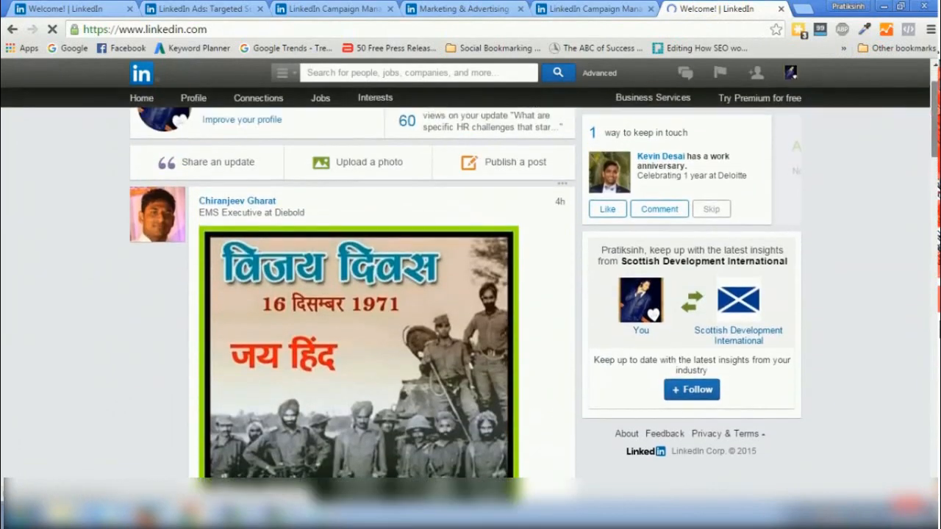
pyautogui.scroll(-5, 383, 294)
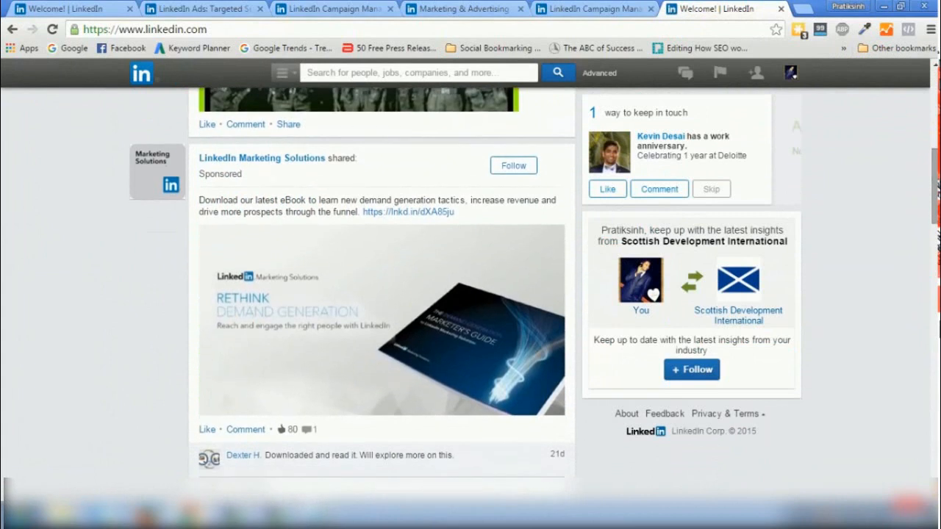
pyautogui.moveTo(214, 170)
pyautogui.click(328, 329)
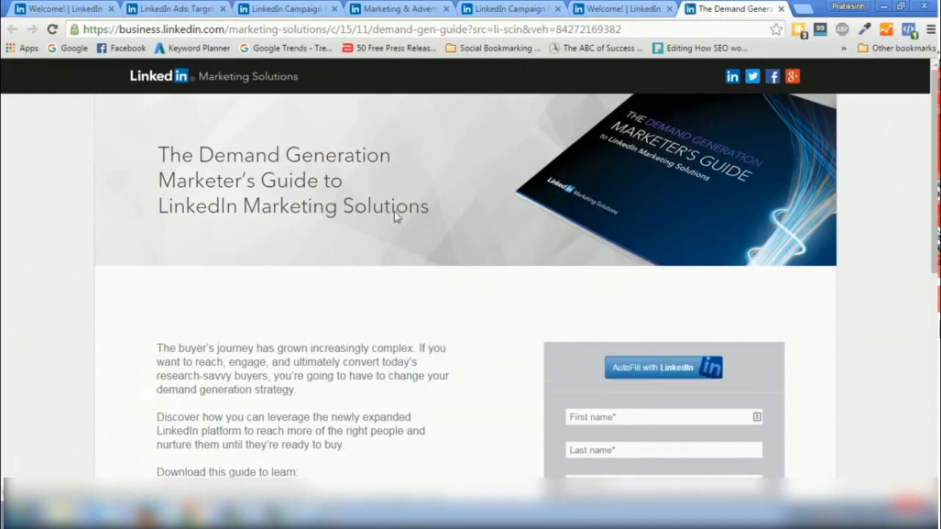
pyautogui.click(781, 9)
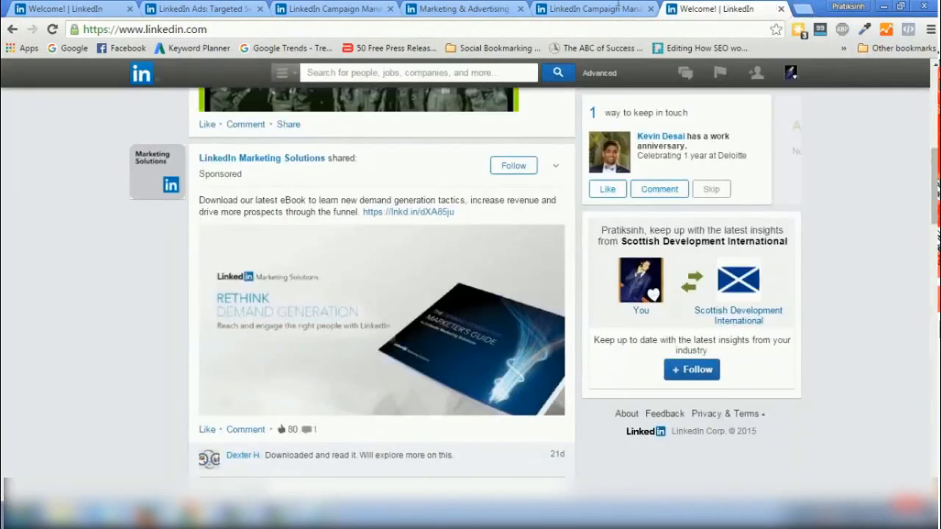
pyautogui.click(618, 8)
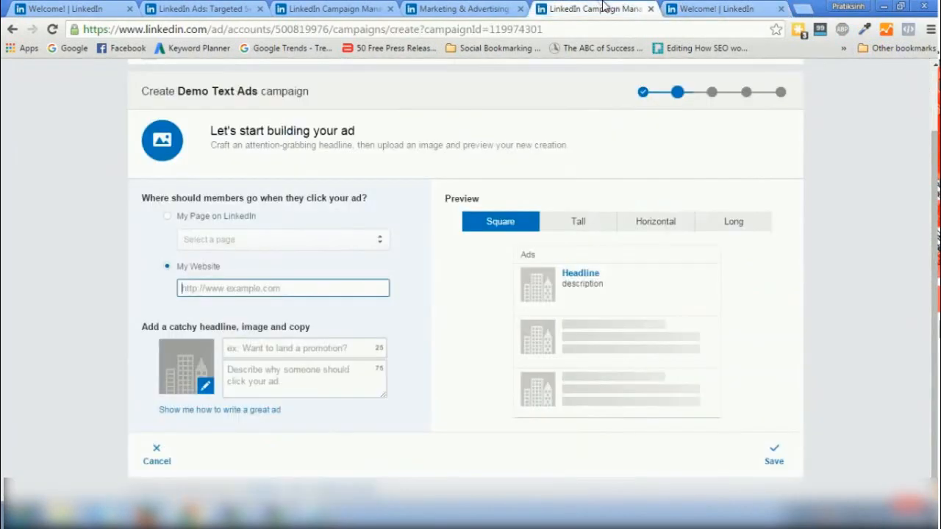
pyautogui.click(781, 9)
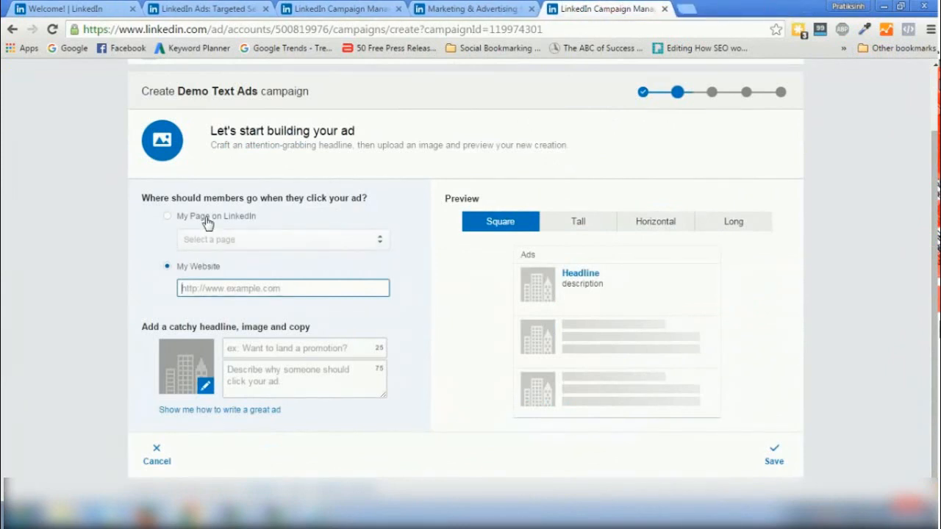
# Switch the ad's destination to My Page on LinkedIn and view the pages available for selection.
pyautogui.click(167, 217)
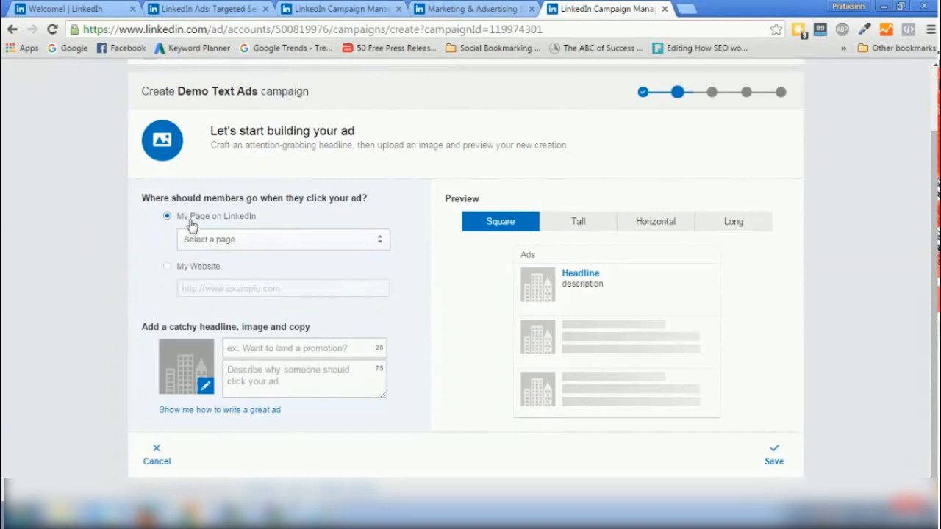
pyautogui.click(228, 241)
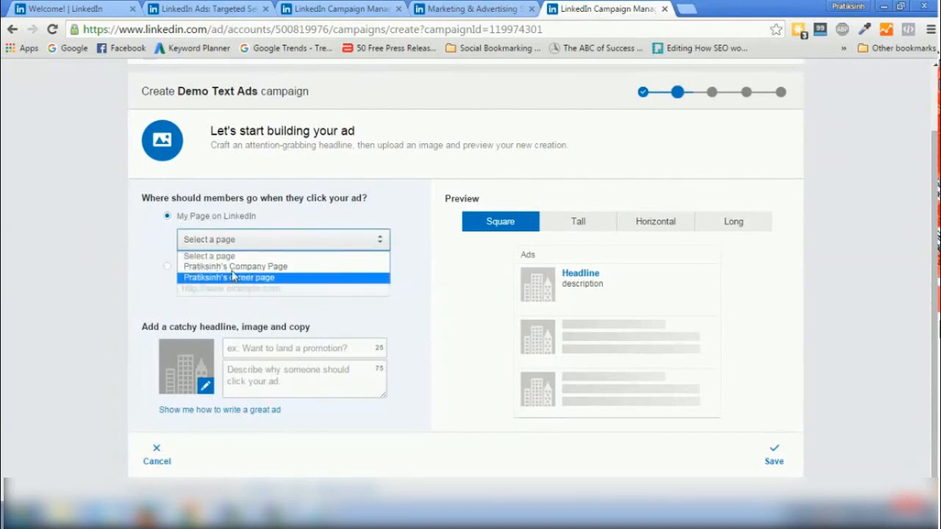
pyautogui.click(128, 237)
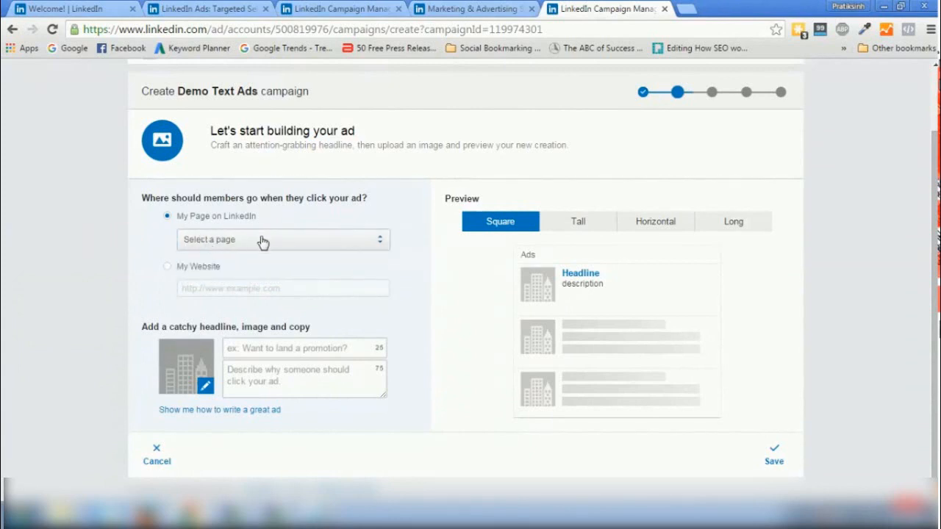
pyautogui.click(167, 266)
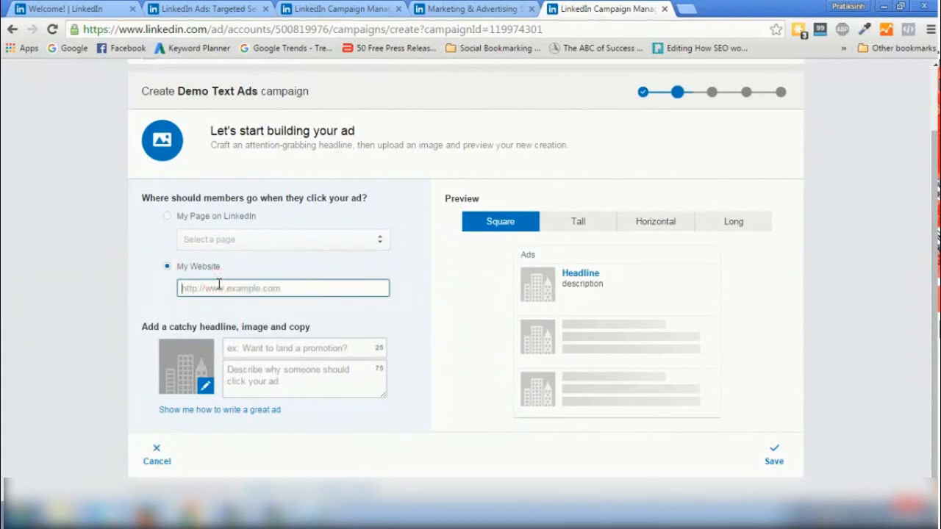
pyautogui.write('http:')
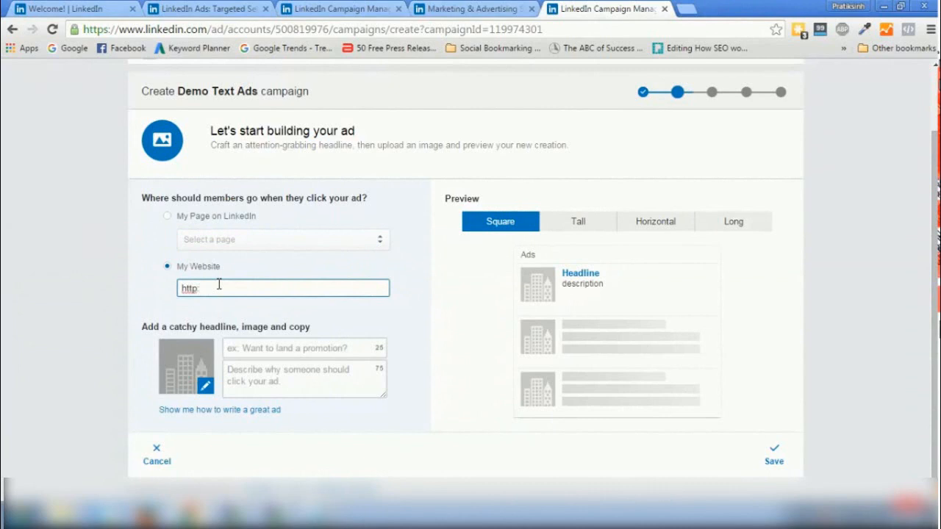
pyautogui.write('//')
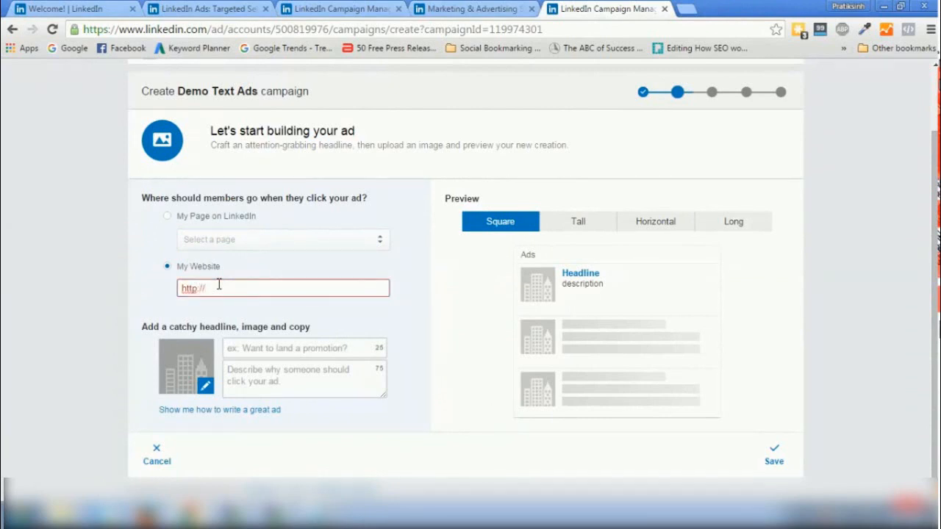
pyautogui.write('www.google.com')
pyautogui.click(175, 288)
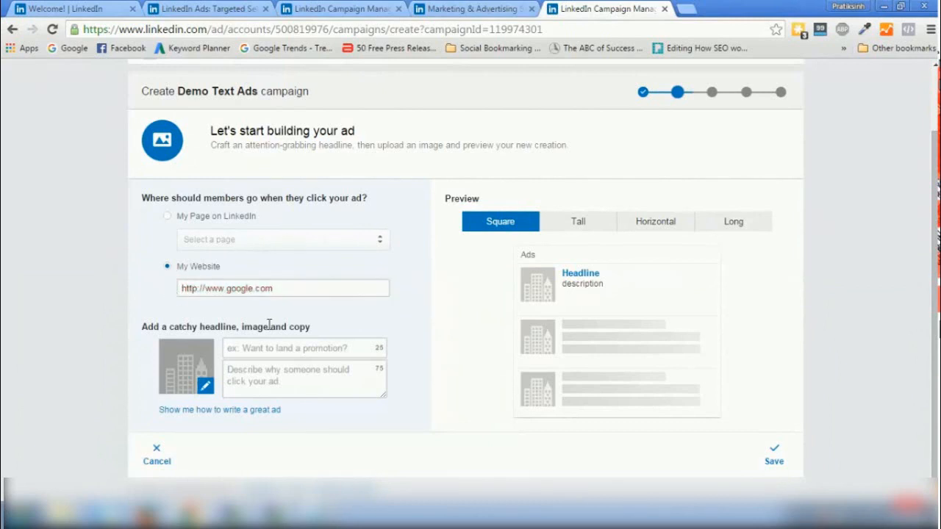
# Enter the ad headline "This is the headline!" and the description "This is the description for this text ad.".
pyautogui.click(262, 348)
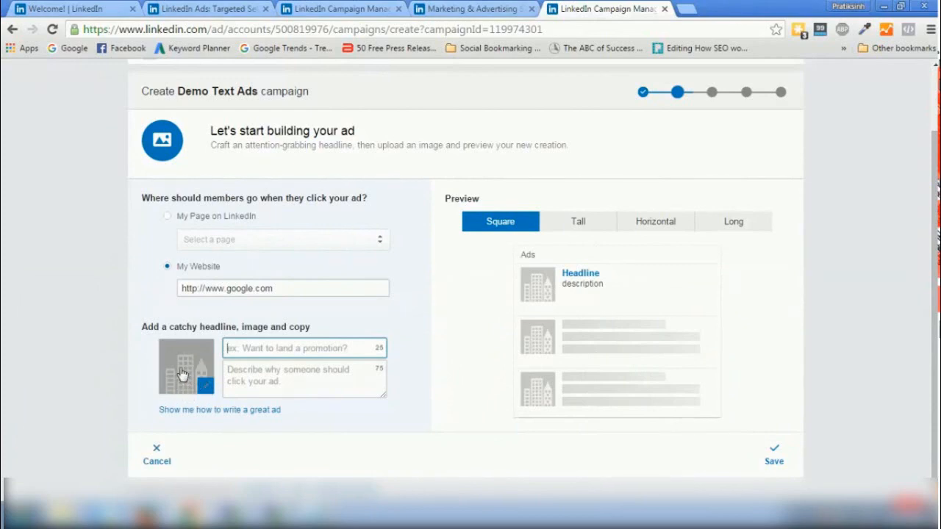
pyautogui.moveTo(179, 407)
pyautogui.click(284, 350)
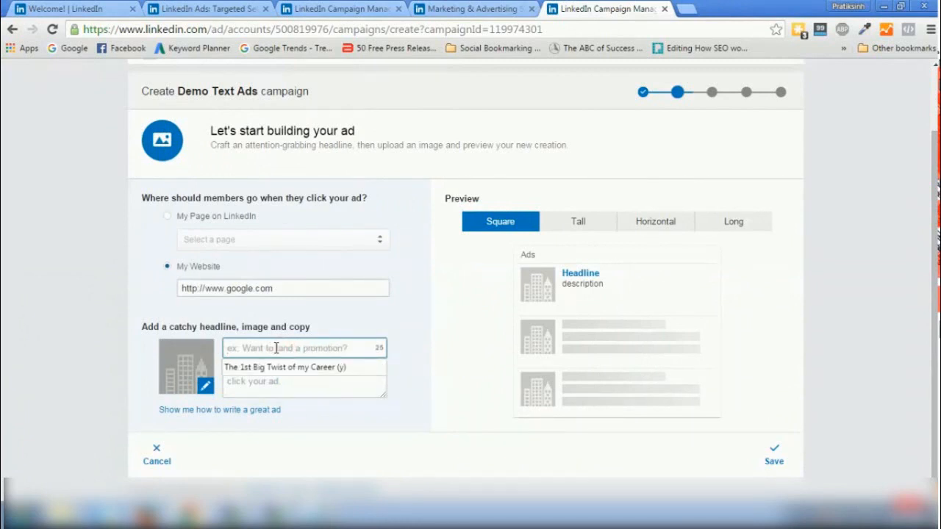
pyautogui.write('This is the he')
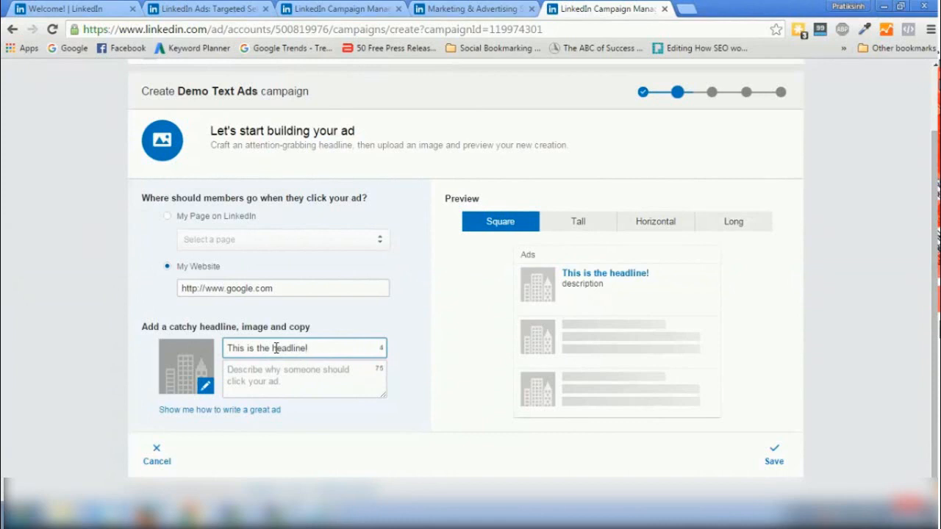
pyautogui.write('adline!')
pyautogui.click(311, 382)
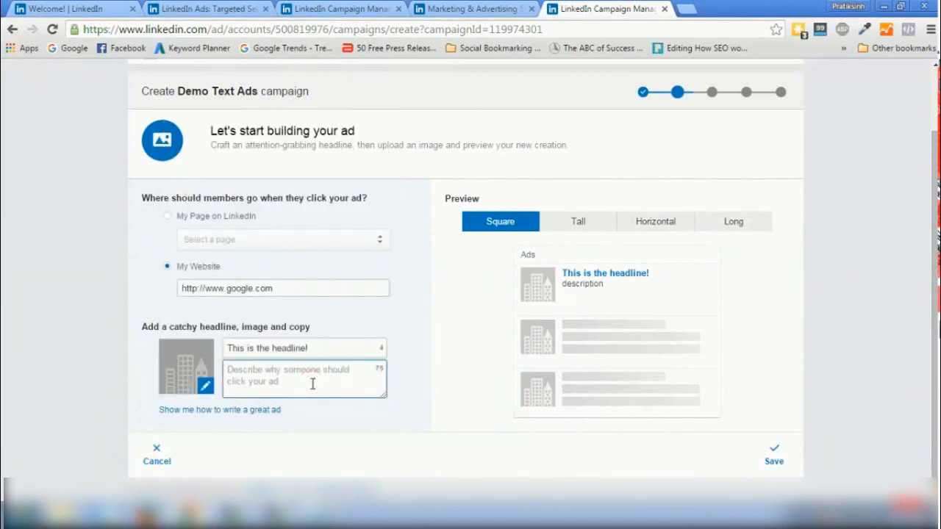
pyautogui.write('Thi')
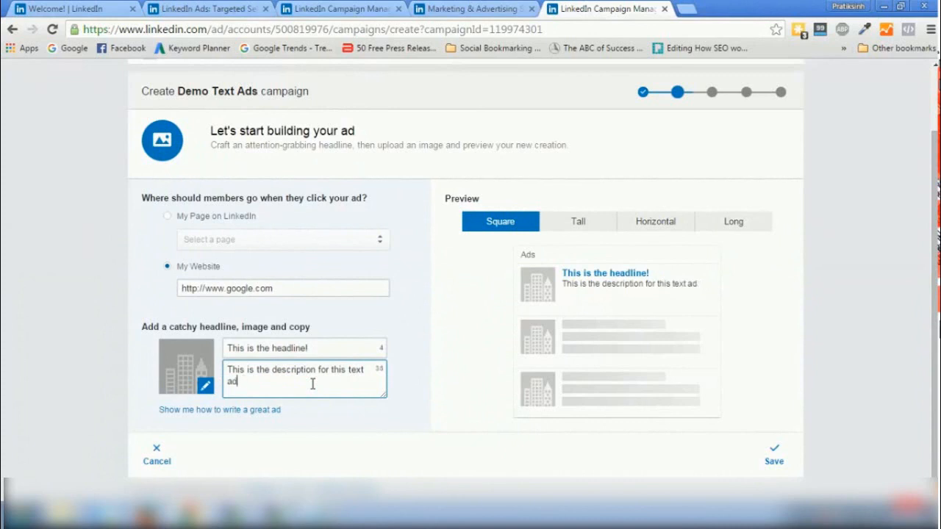
pyautogui.click(366, 411)
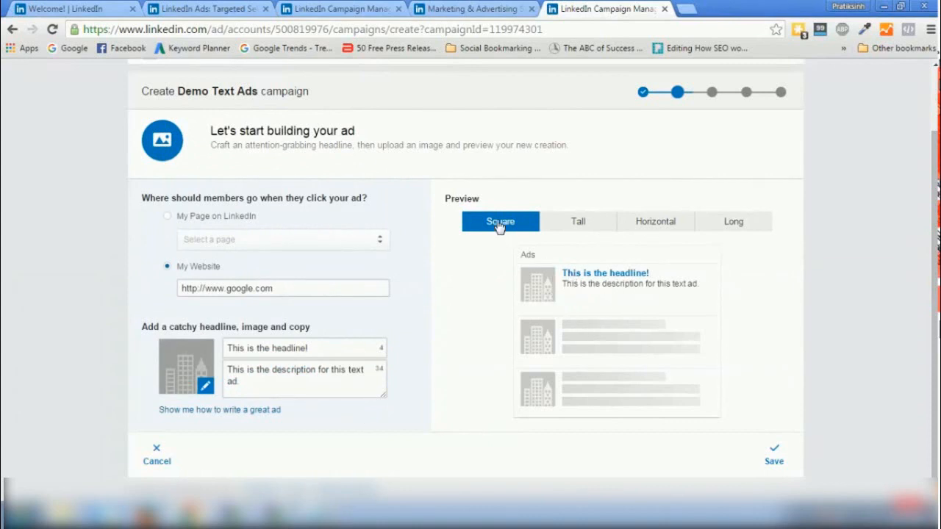
# Compare the text ad's previews in the Square, Tall, Horizontal and Long formats.
pyautogui.click(569, 223)
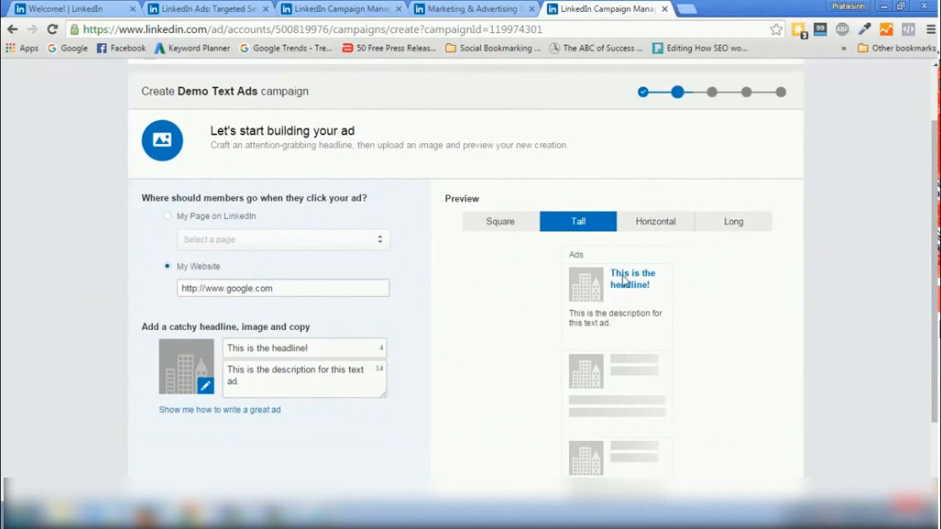
pyautogui.click(647, 227)
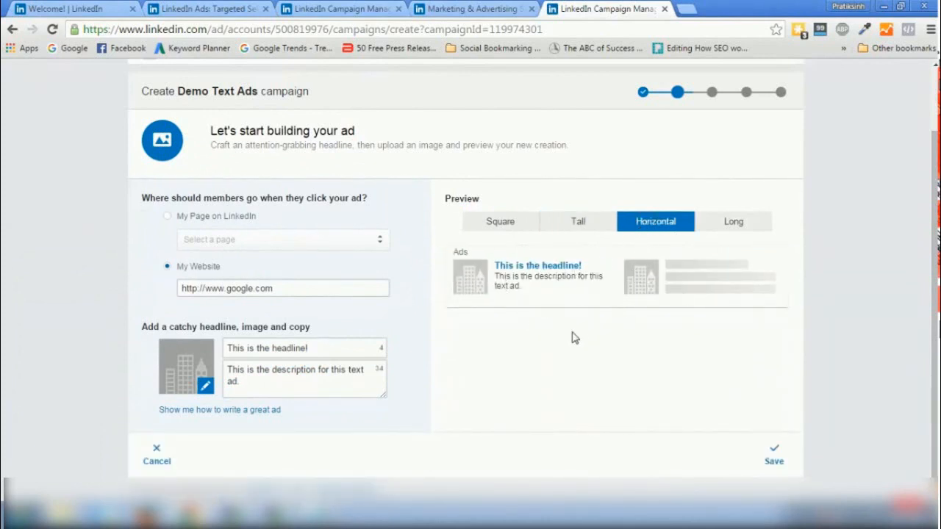
pyautogui.click(750, 222)
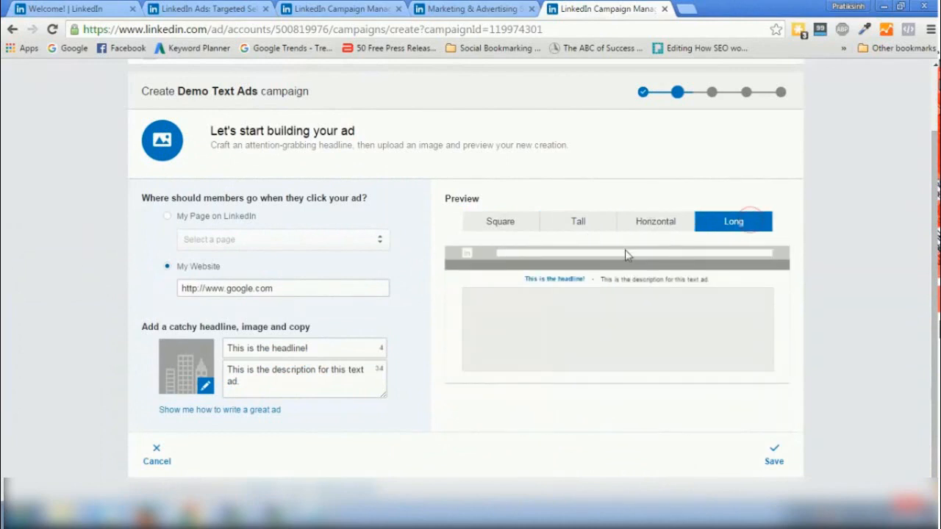
pyautogui.click(514, 226)
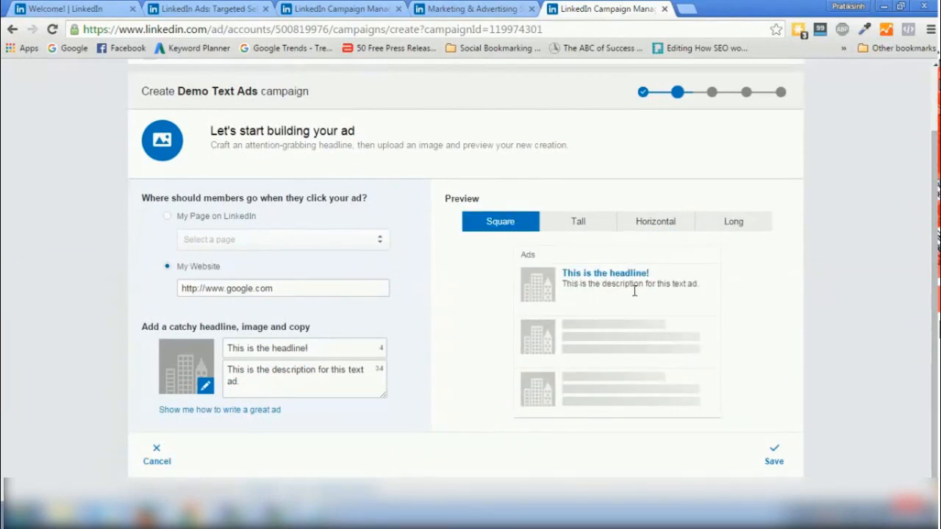
pyautogui.click(577, 217)
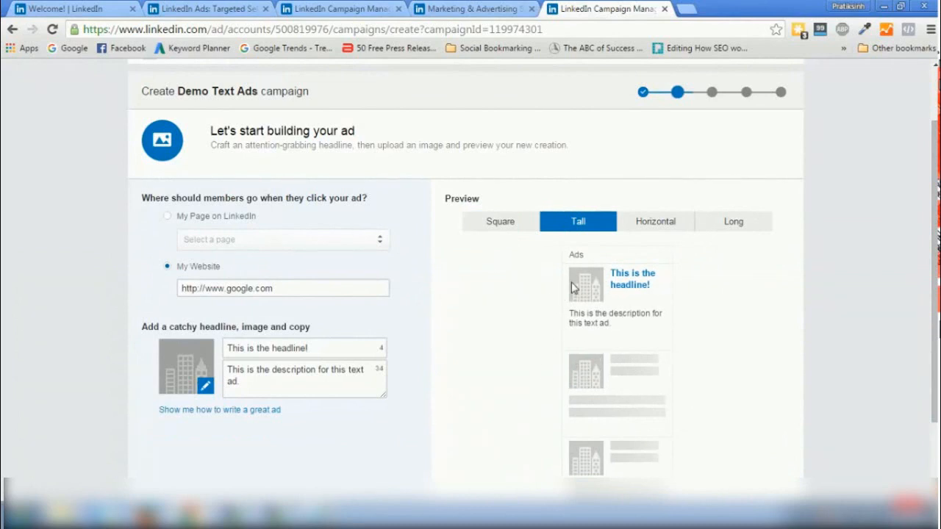
pyautogui.click(645, 224)
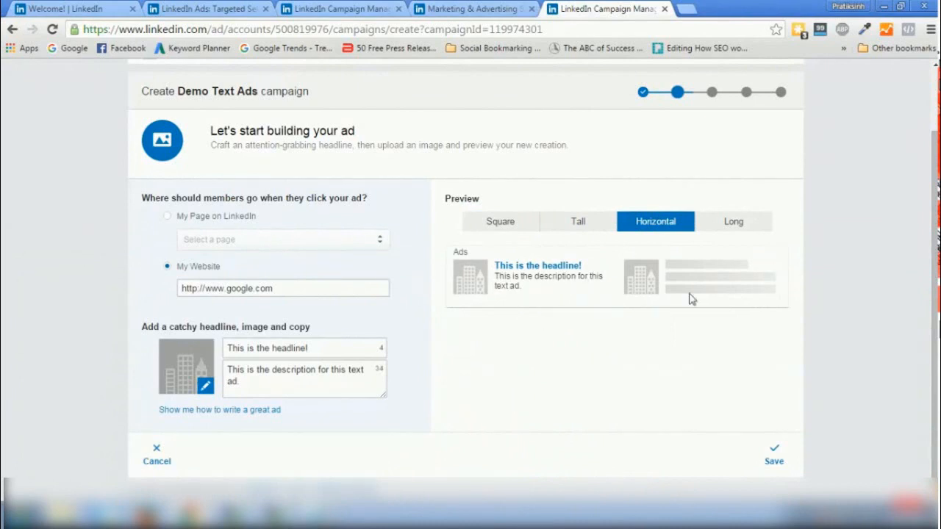
pyautogui.click(733, 224)
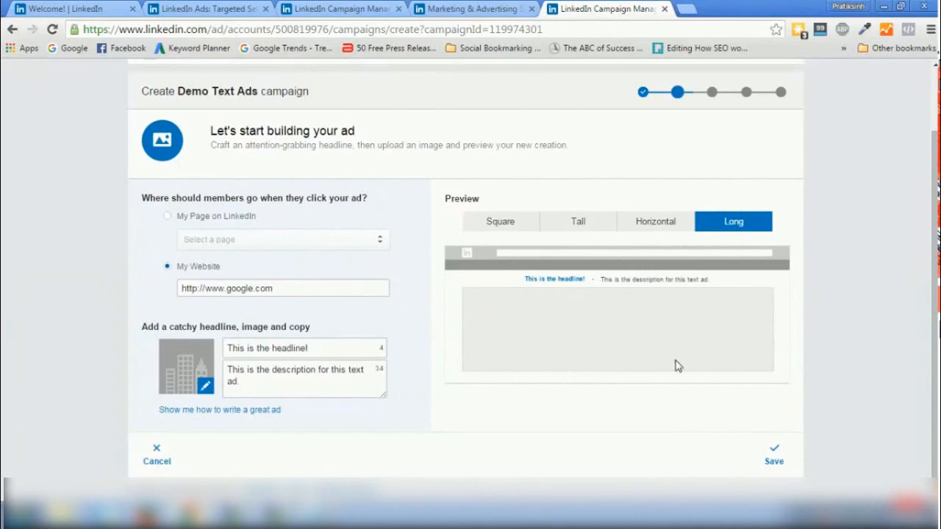
# Return the preview to Square, save the text ad, and save a duplicate of it as a second ad variation.
pyautogui.click(496, 233)
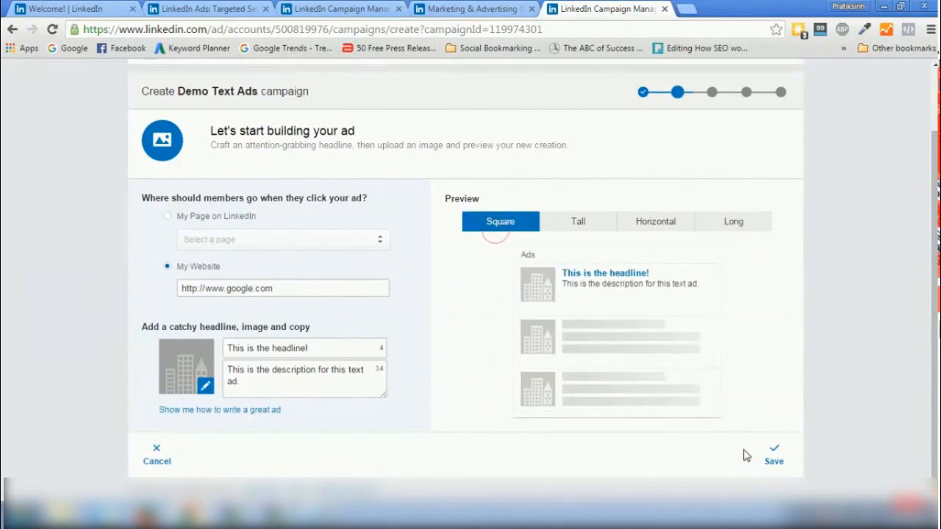
pyautogui.click(773, 455)
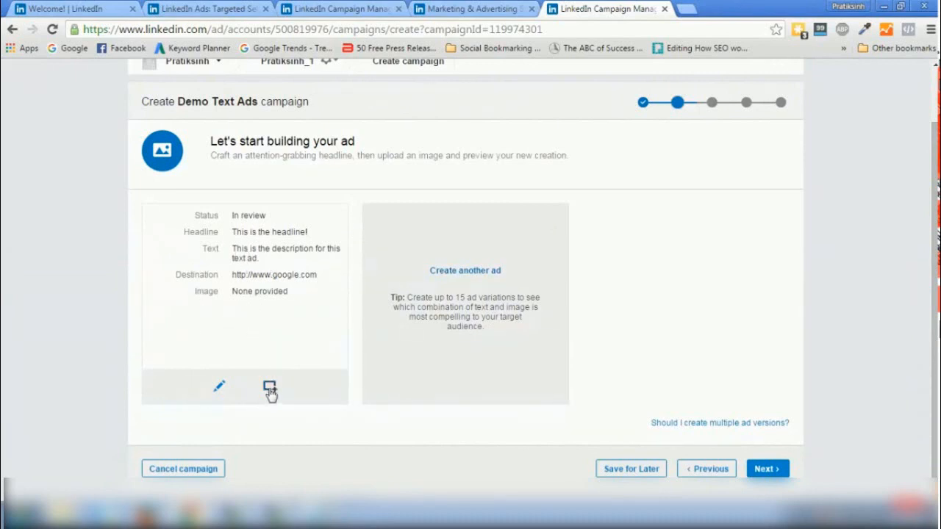
pyautogui.click(270, 390)
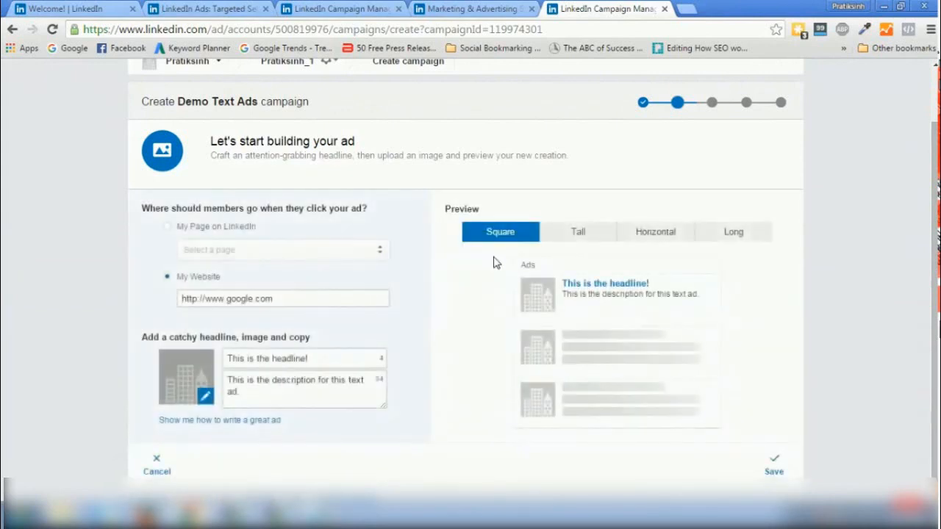
pyautogui.click(772, 467)
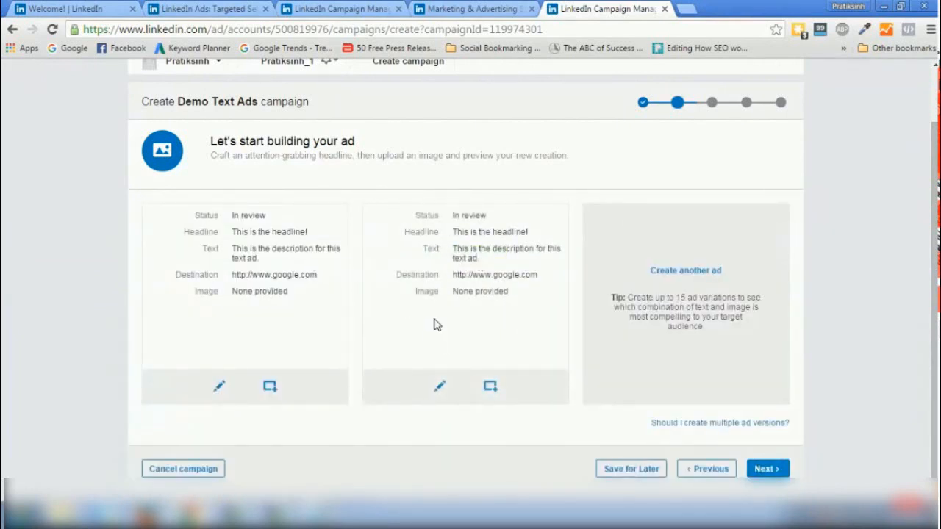
# Change the duplicate ad's headline to "This is the headline" and save that variation.
pyautogui.click(439, 388)
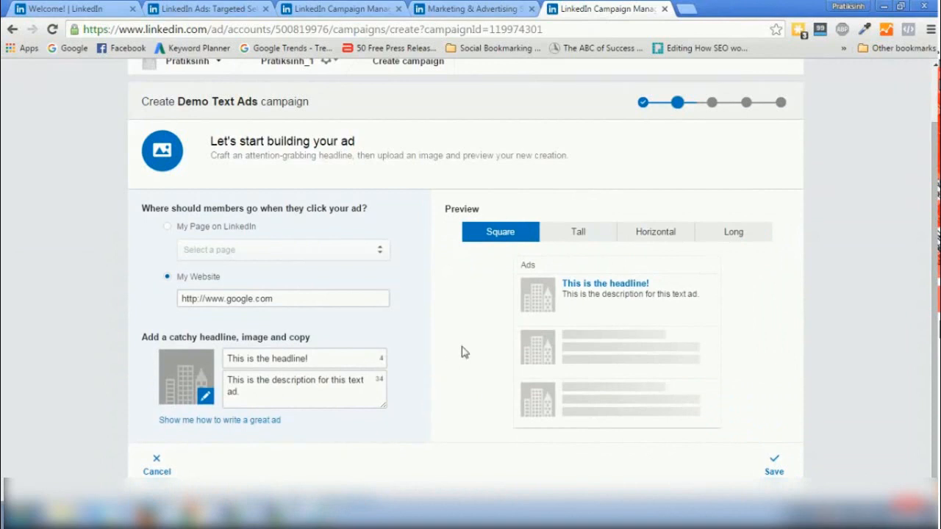
pyautogui.click(313, 359)
pyautogui.press('BackSpace')
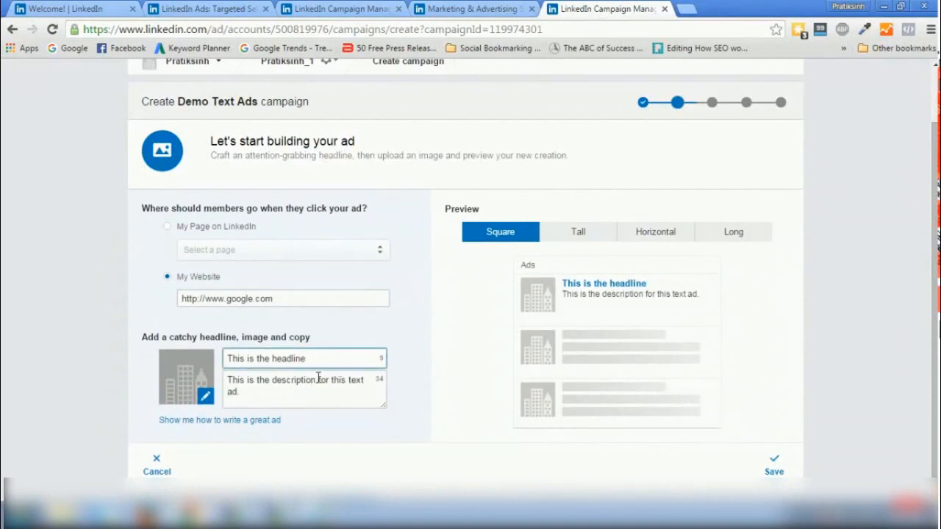
pyautogui.click(772, 464)
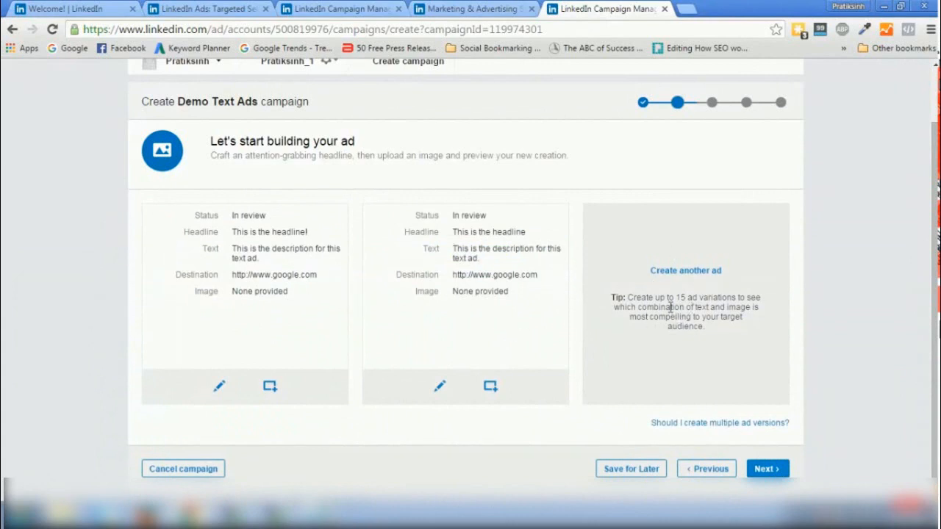
# Proceed to audience targeting and include India as the target location.
pyautogui.click(766, 468)
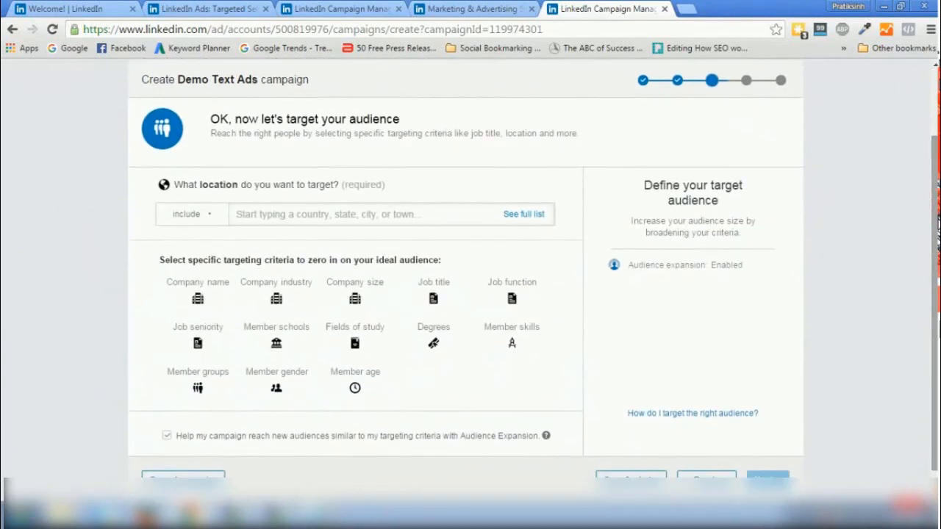
pyautogui.click(329, 219)
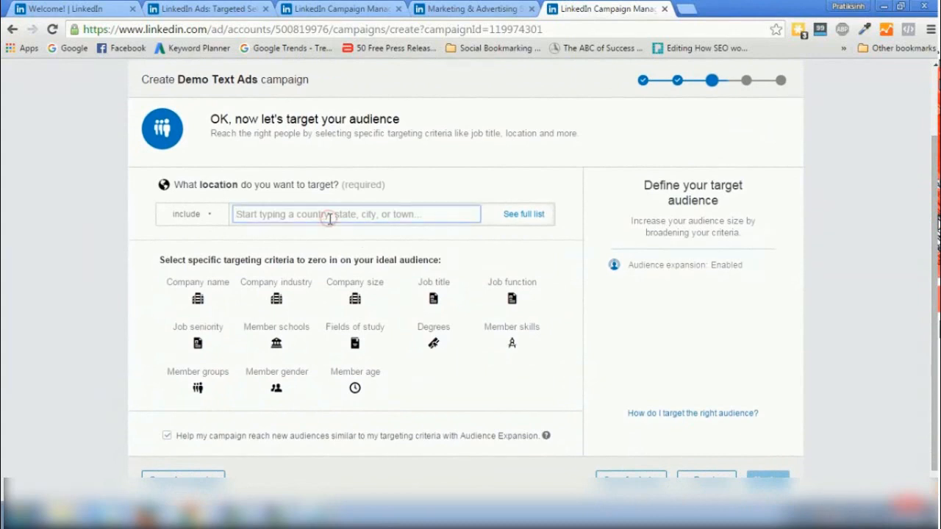
pyautogui.write('india')
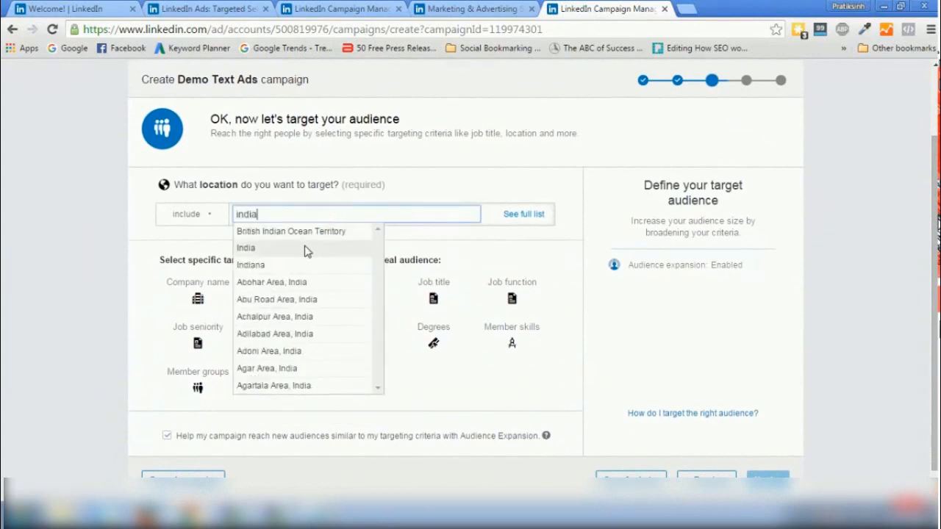
pyautogui.click(306, 248)
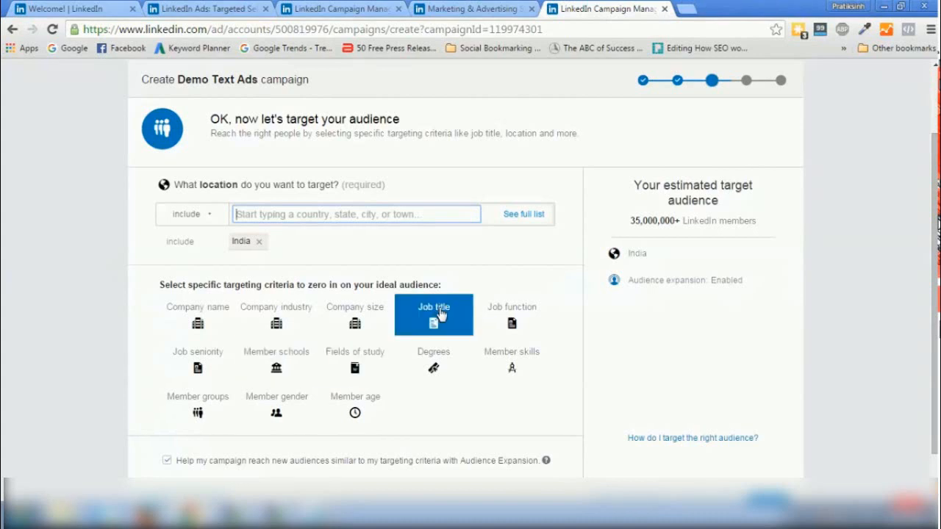
# Target the job titles Sales Manager, Sales Director, Sales, Regional Sales Manager and Sales Representative, and check the estimated audience size.
pyautogui.click(435, 315)
pyautogui.click(350, 304)
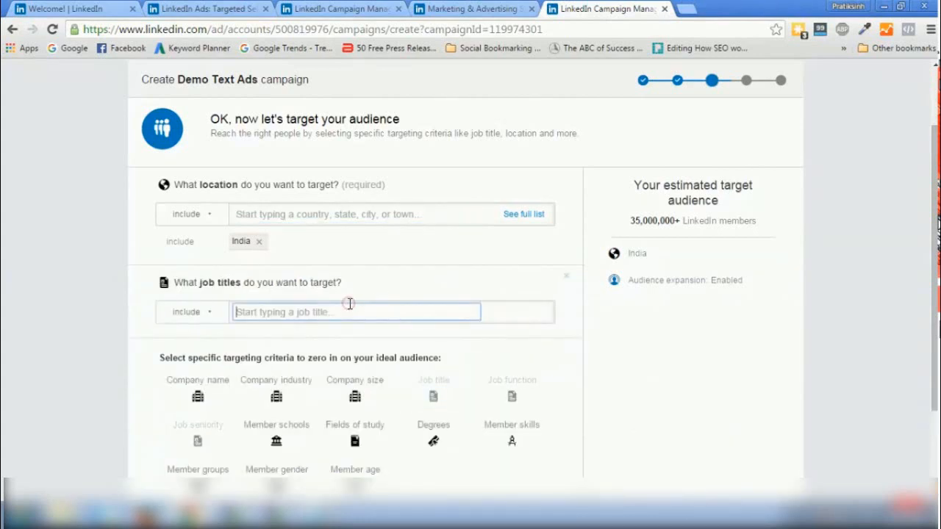
pyautogui.write('sales')
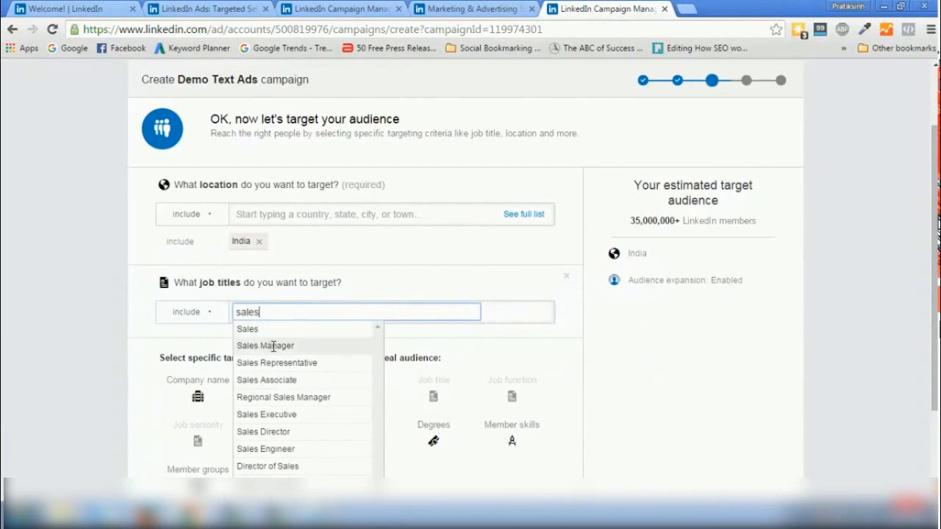
pyautogui.click(266, 346)
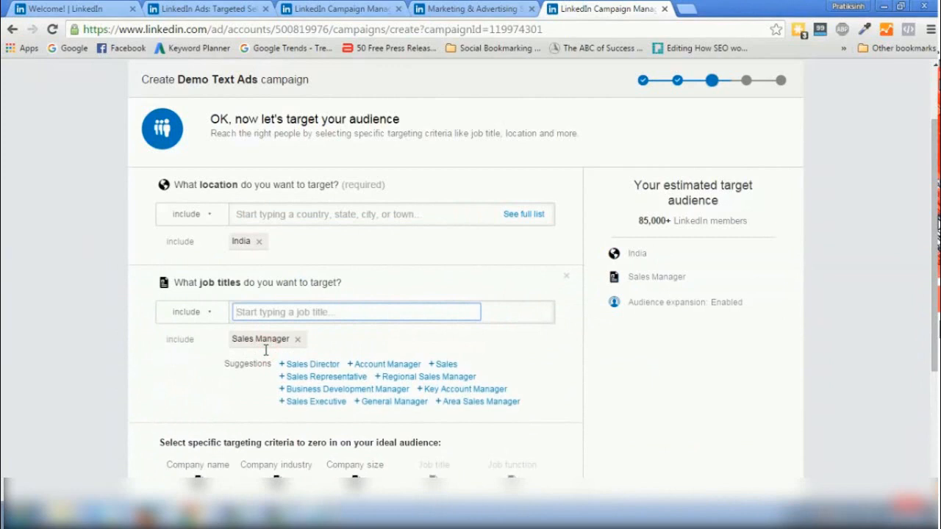
pyautogui.click(315, 365)
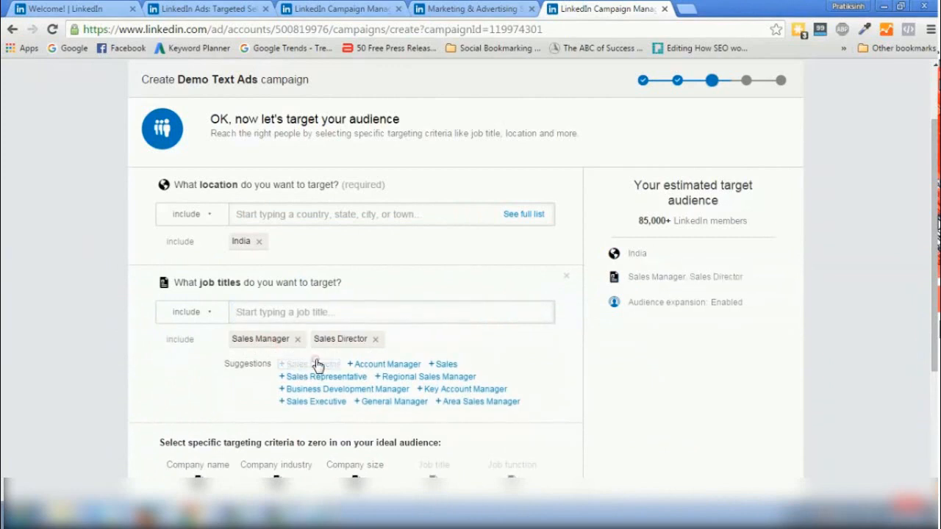
pyautogui.click(441, 364)
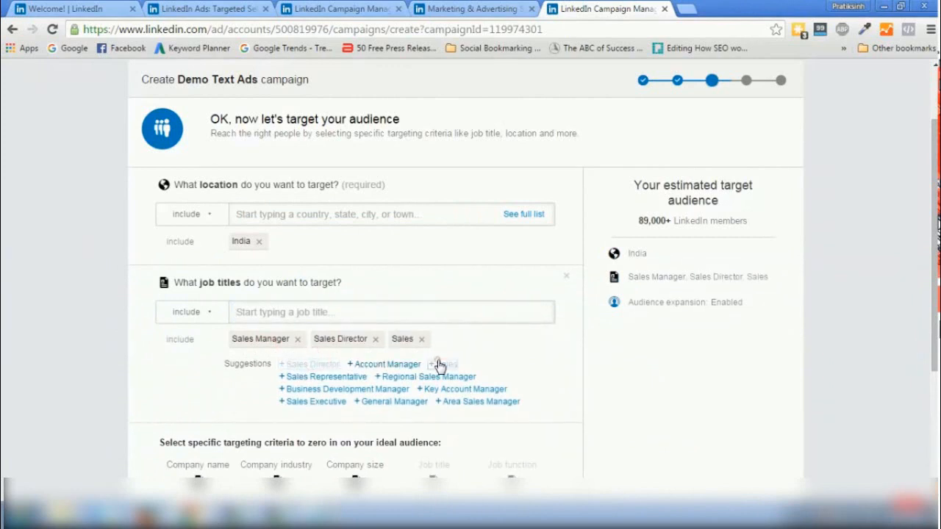
pyautogui.click(432, 377)
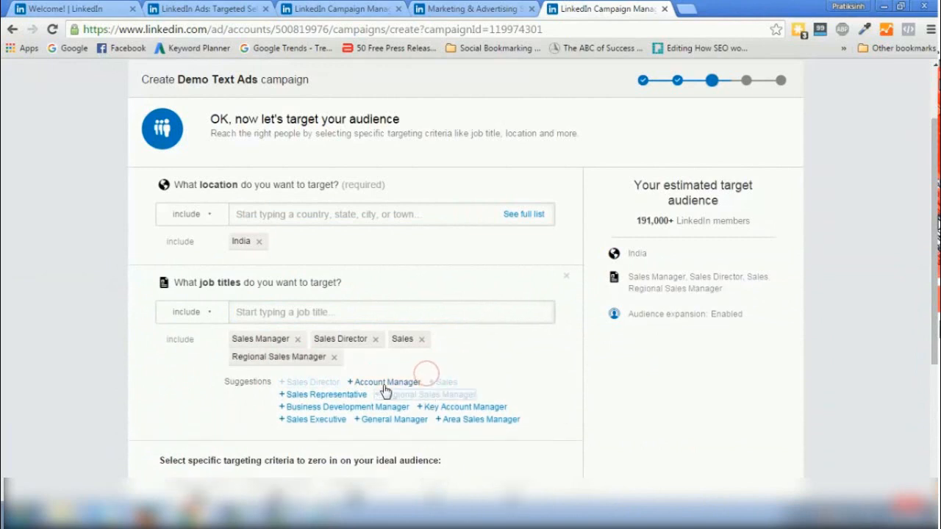
pyautogui.click(331, 396)
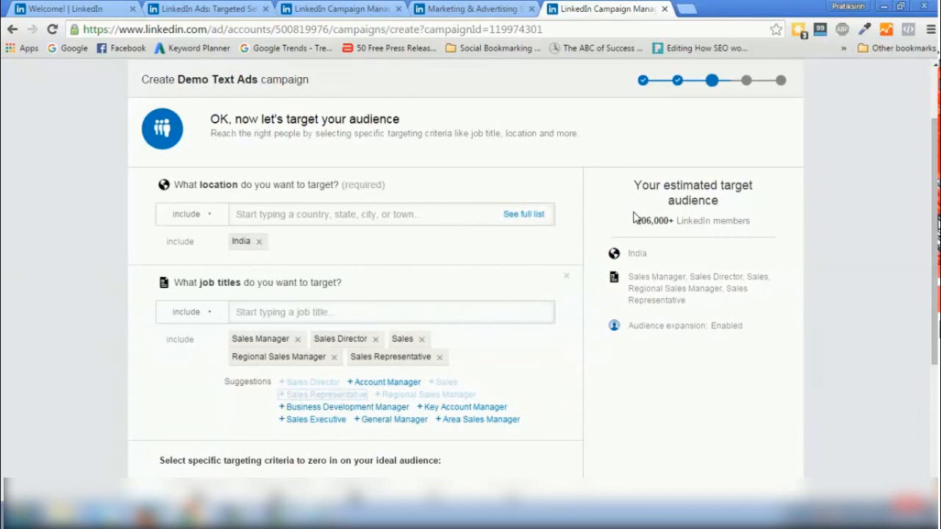
pyautogui.moveTo(634, 217); pyautogui.dragTo(763, 222)
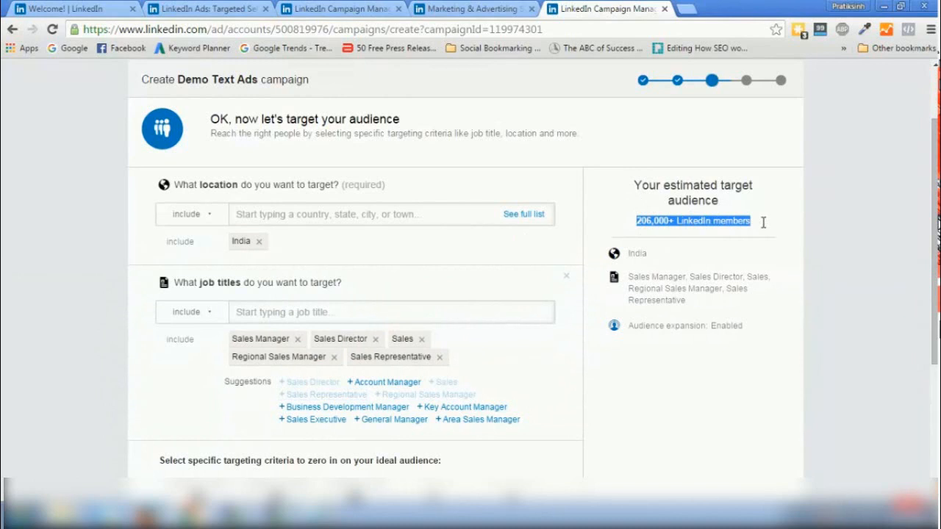
pyautogui.click(710, 376)
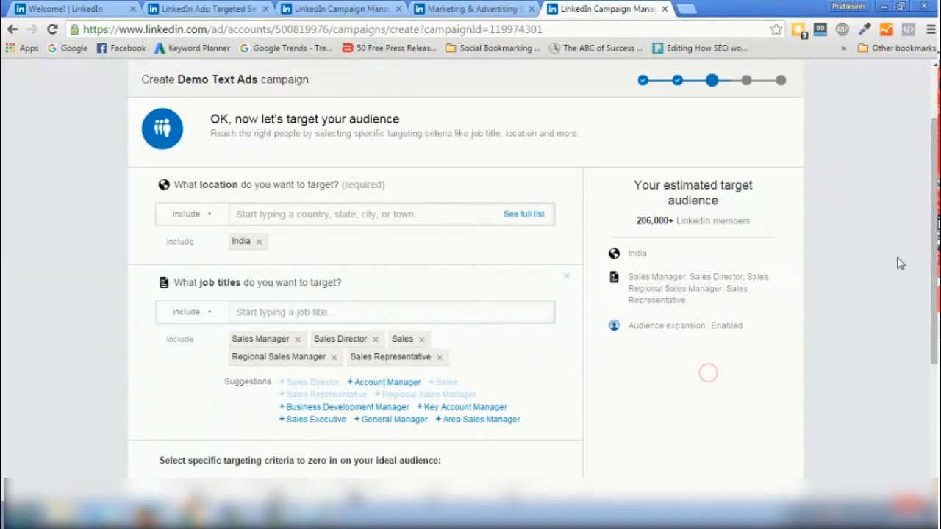
# Add member age as a targeting criterion with the 18-24 and 25-34 age groups selected.
pyautogui.moveTo(929, 219); pyautogui.dragTo(935, 252)
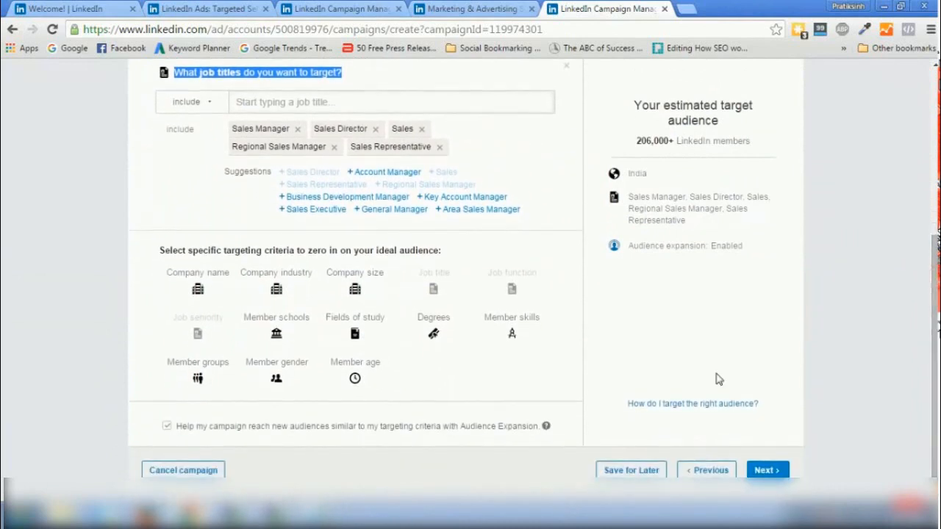
pyautogui.click(474, 368)
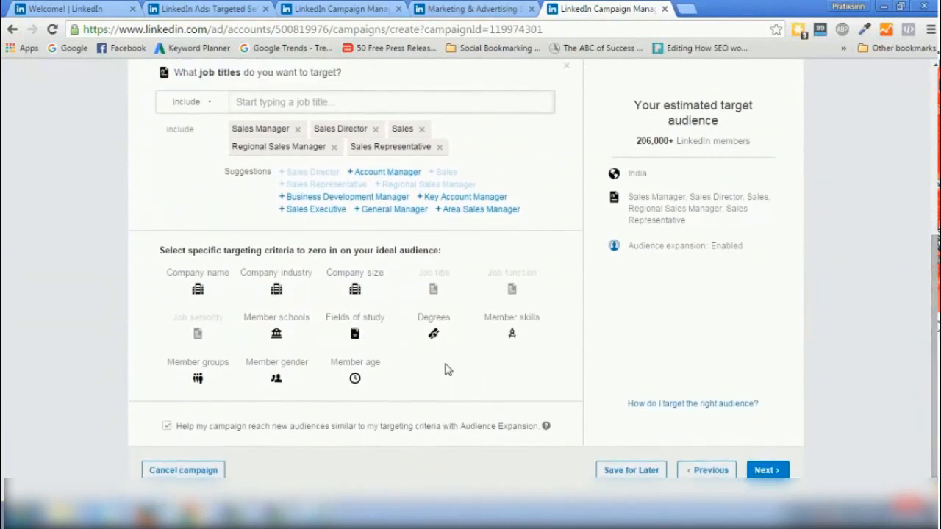
pyautogui.click(355, 376)
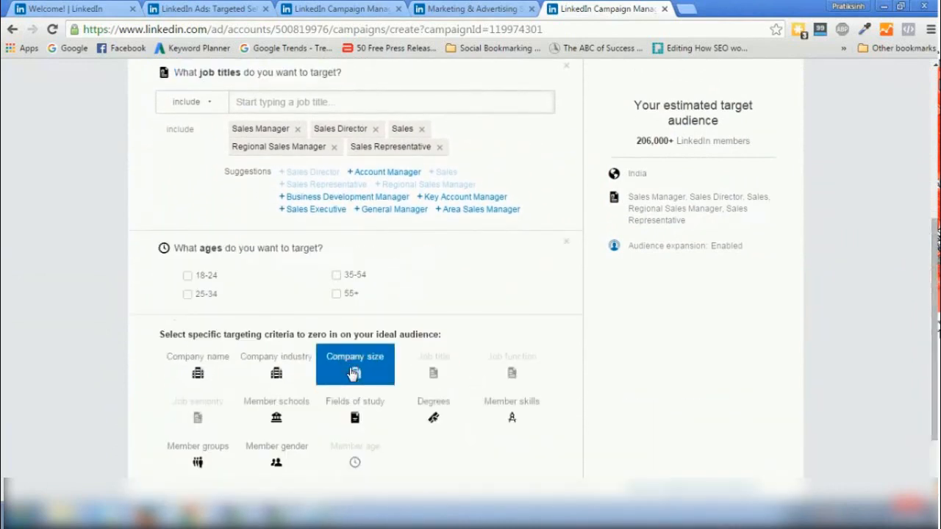
pyautogui.click(189, 278)
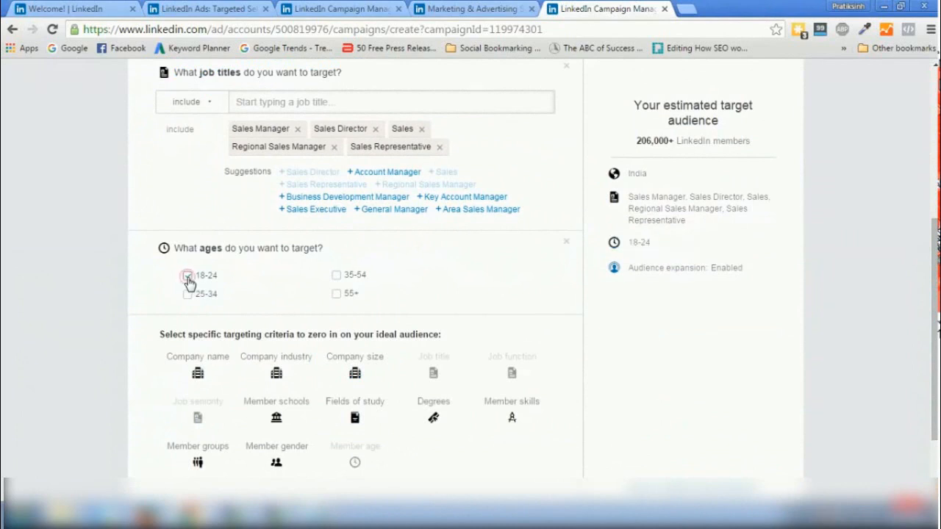
pyautogui.click(335, 277)
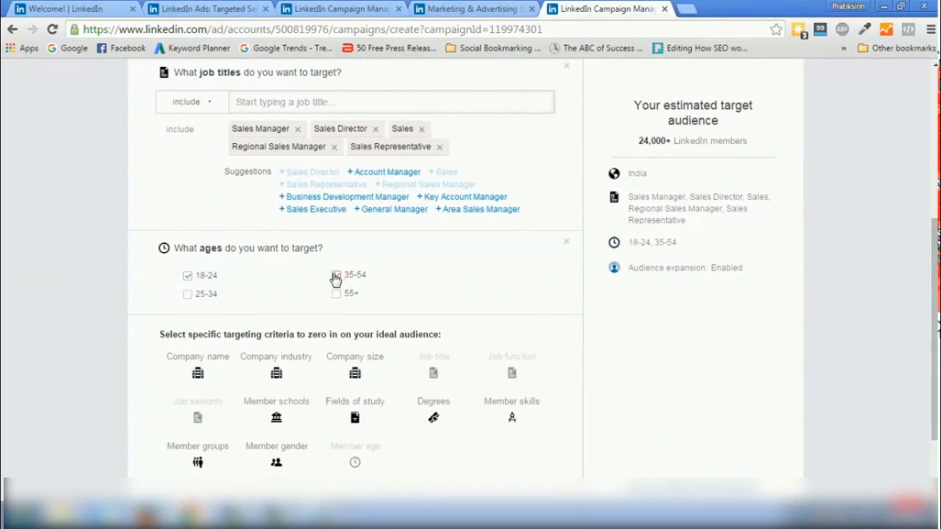
pyautogui.click(335, 276)
pyautogui.click(188, 294)
# Add member gender targeting set to Male and continue to the campaign's bid and budget settings.
pyautogui.scroll(-3, 528, 312)
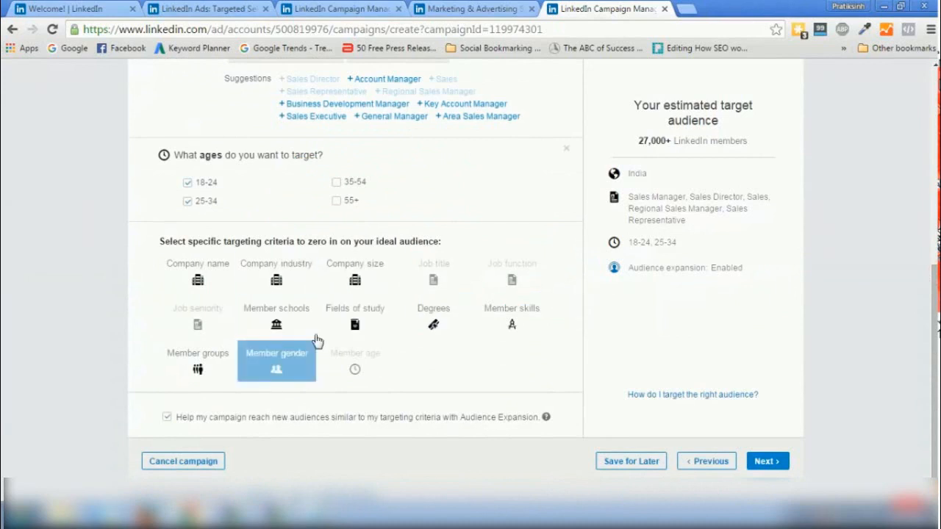
pyautogui.click(272, 382)
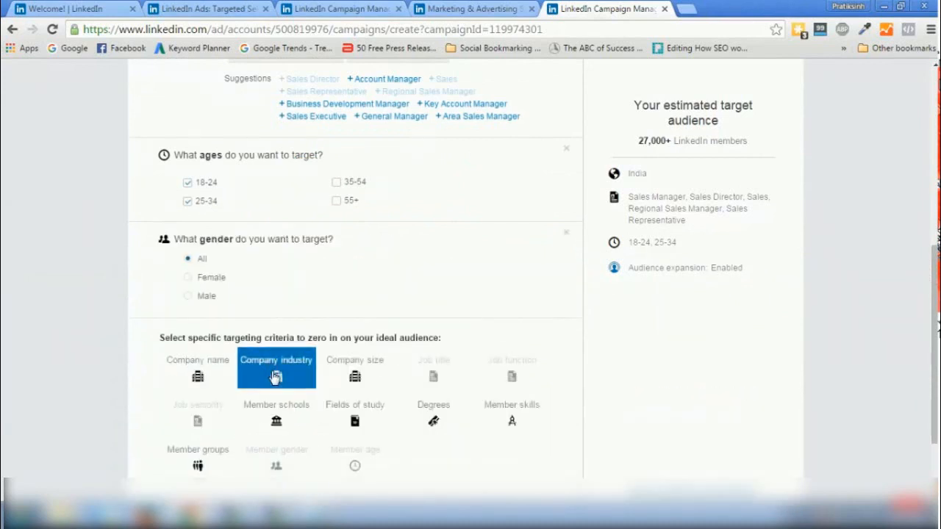
pyautogui.click(188, 297)
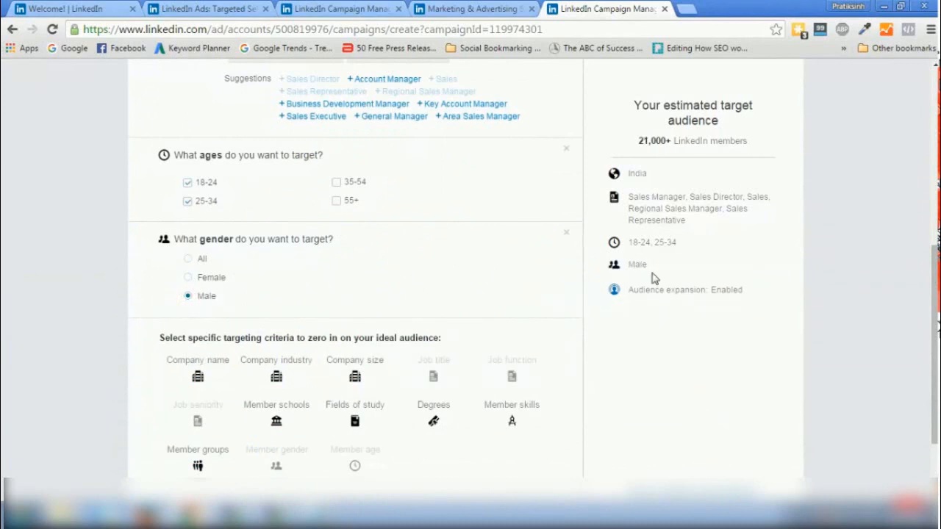
pyautogui.scroll(-2, 934, 291)
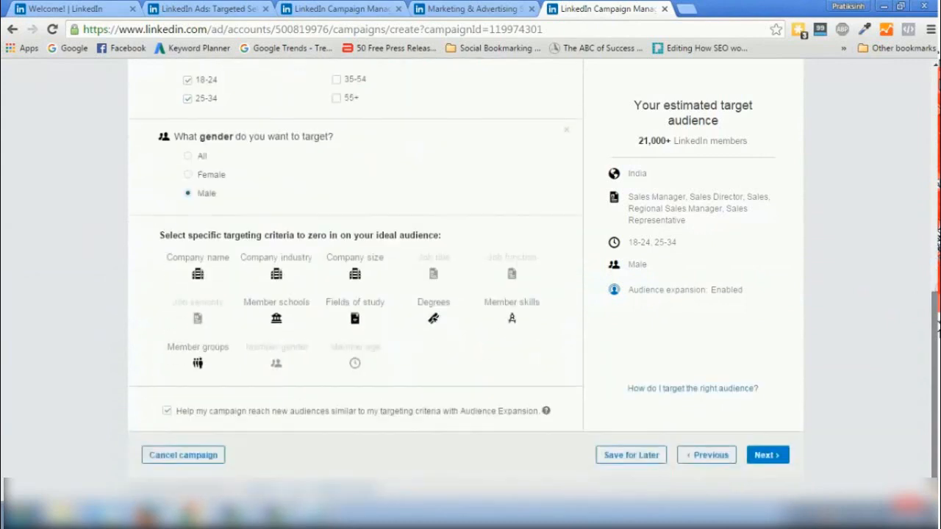
pyautogui.click(754, 457)
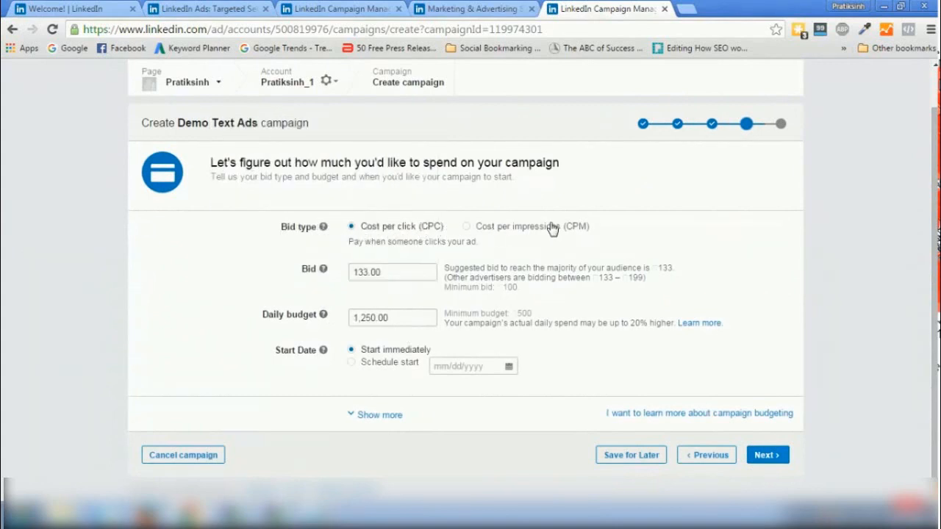
# Compare the bid settings for cost per impressions (CPM) and cost per click (CPC), ending on CPC, and examine its minimum bid.
pyautogui.click(476, 228)
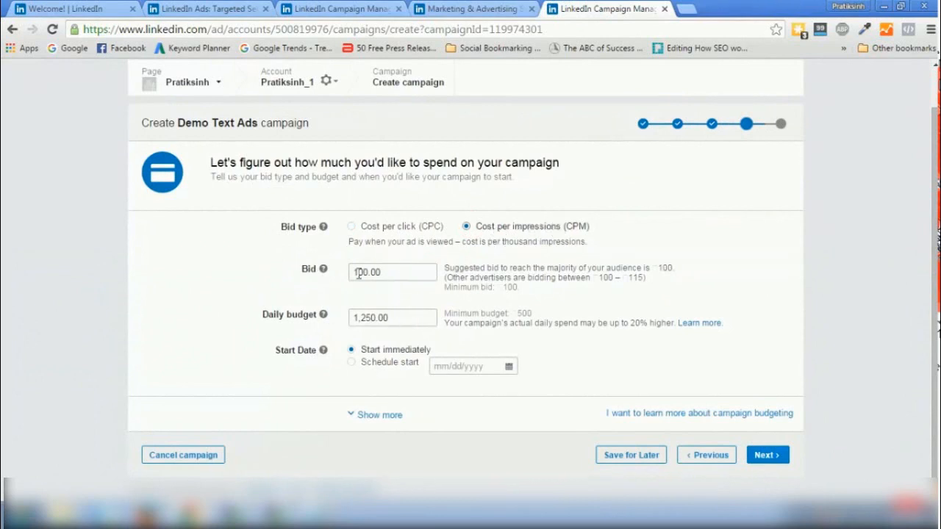
pyautogui.click(351, 227)
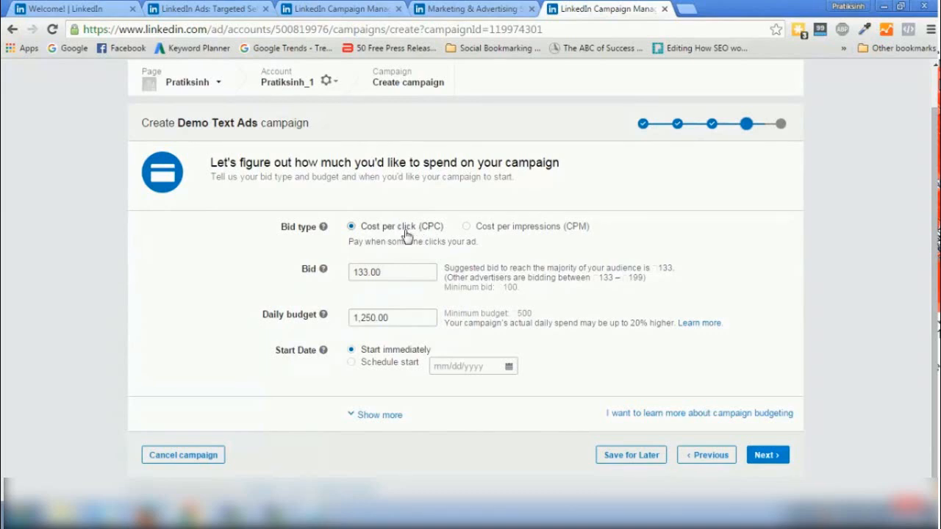
pyautogui.moveTo(444, 289); pyautogui.dragTo(473, 287)
pyautogui.click(477, 289)
# Examine the bid field and highlight the daily budget amount.
pyautogui.click(387, 274)
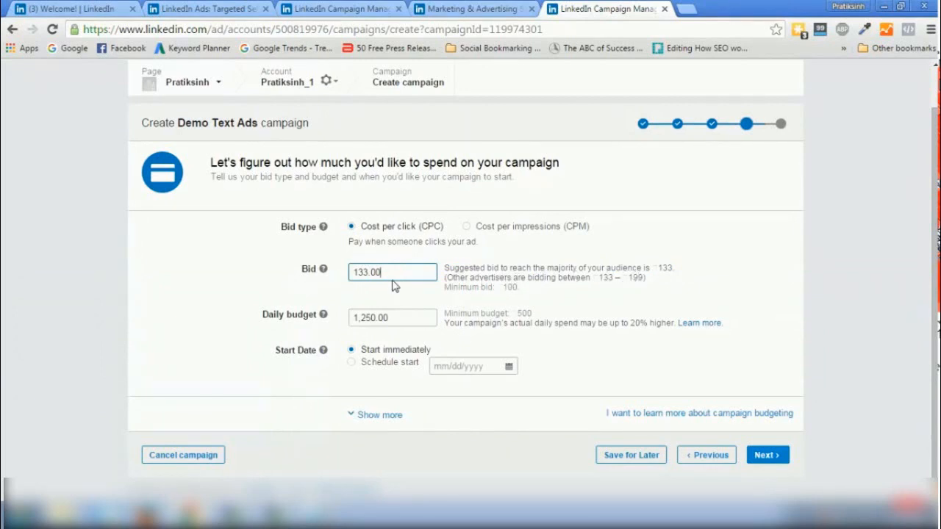
pyautogui.click(389, 316)
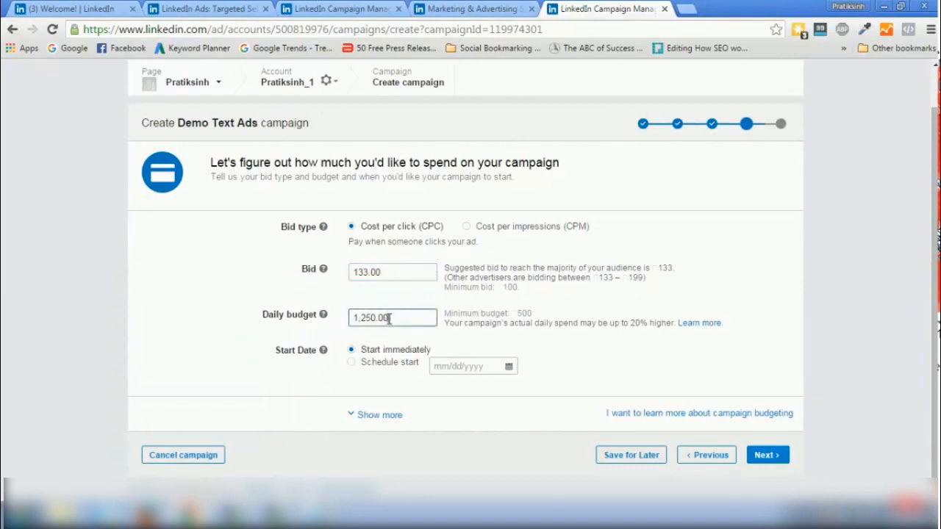
pyautogui.doubleClick(390, 317)
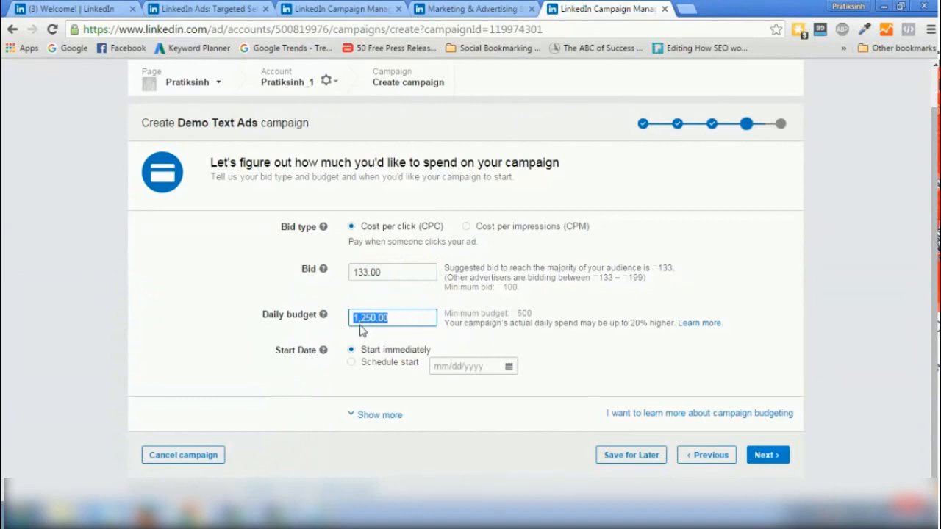
# Set the daily budget to 1,000.00, expand the extra scheduling options, and have the campaign start immediately.
pyautogui.write('1')
pyautogui.click(296, 386)
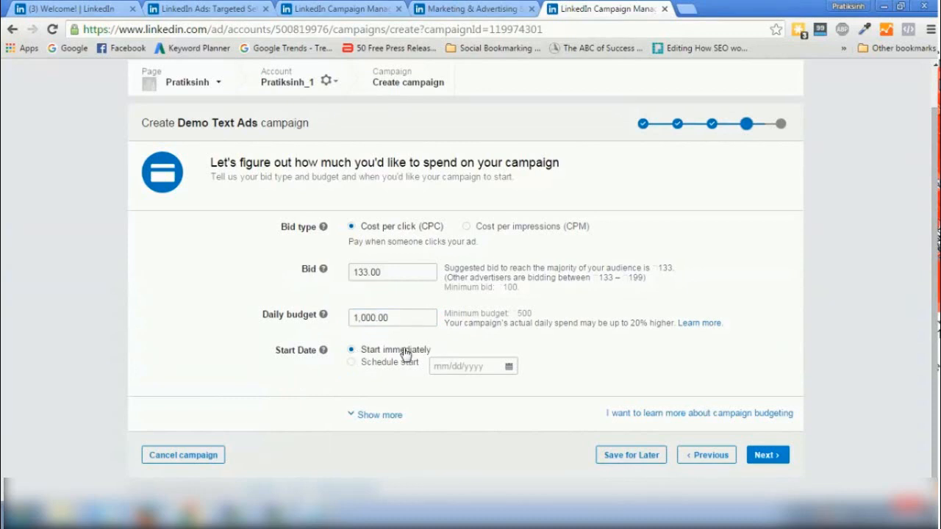
pyautogui.click(350, 363)
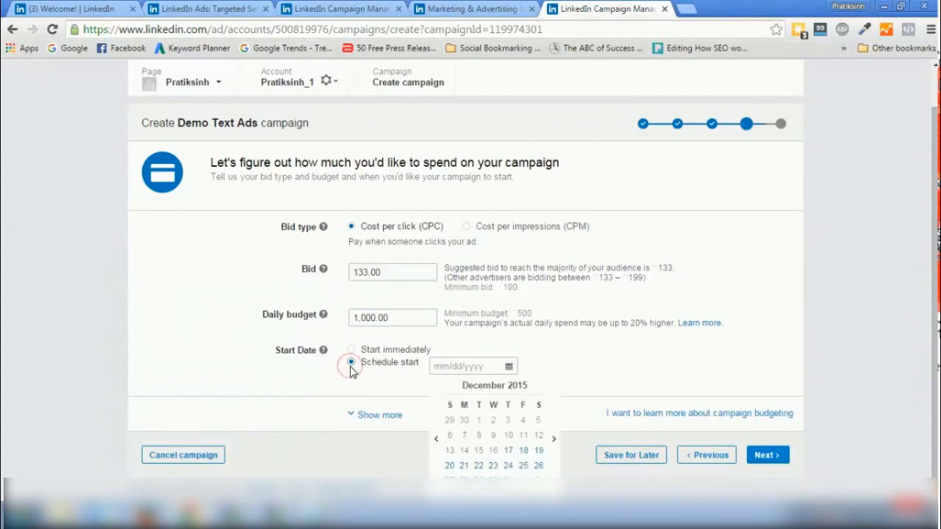
pyautogui.click(385, 416)
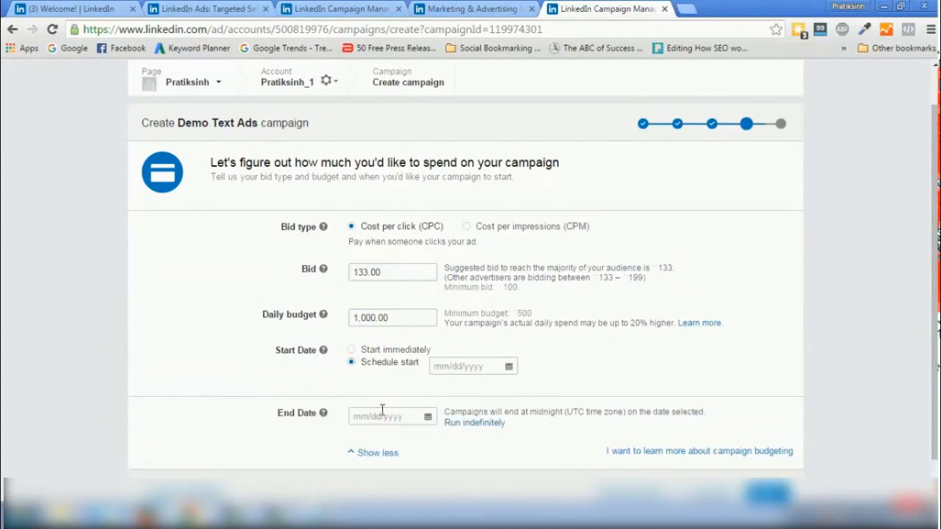
pyautogui.click(351, 350)
pyautogui.scroll(-1, 935, 319)
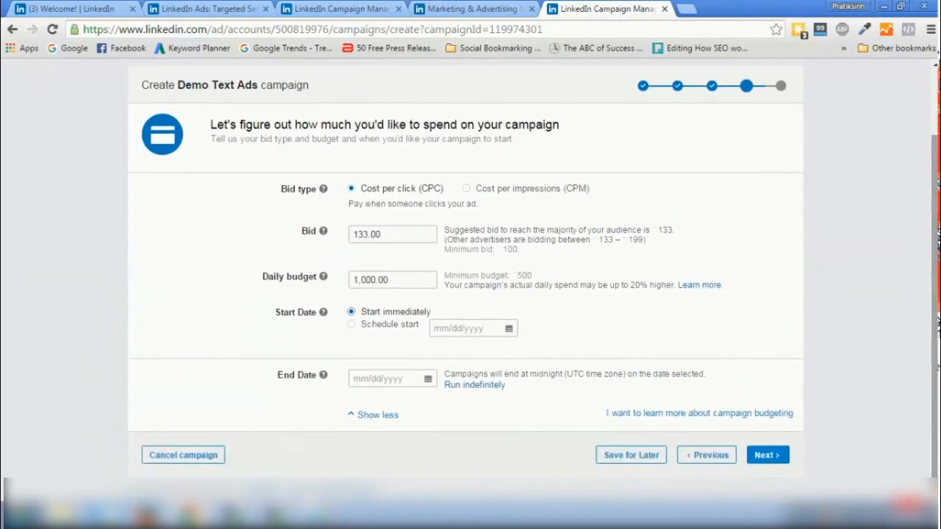
# Continue to the final launch step and examine the campaign summary and payment form.
pyautogui.click(765, 456)
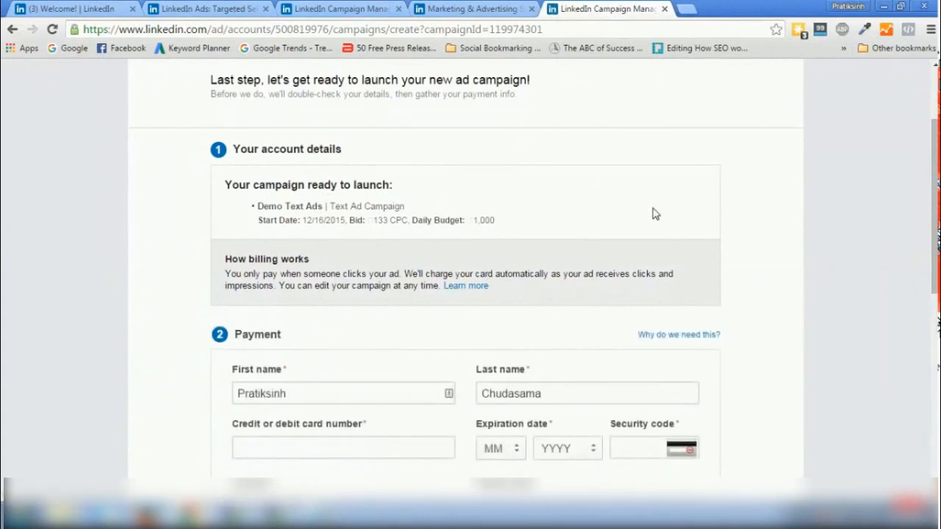
pyautogui.scroll(-3, 904, 182)
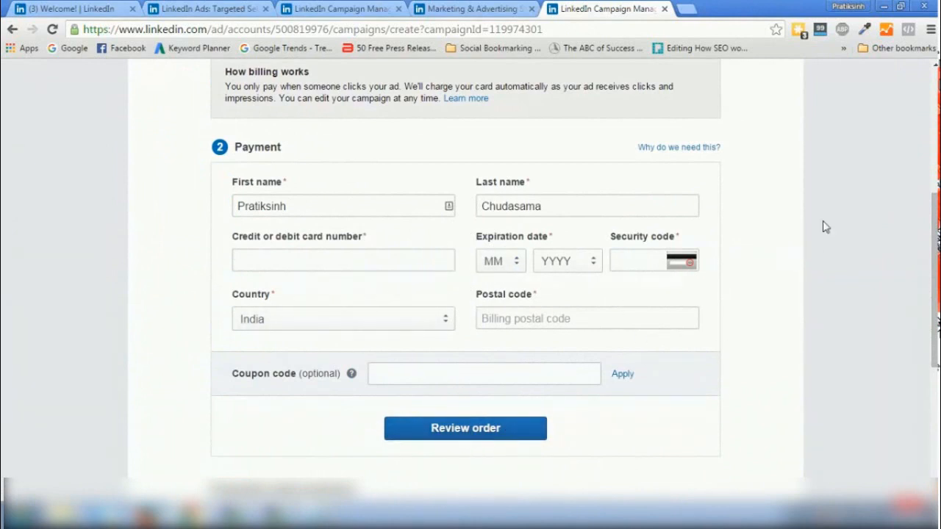
pyautogui.scroll(5, 470, 279)
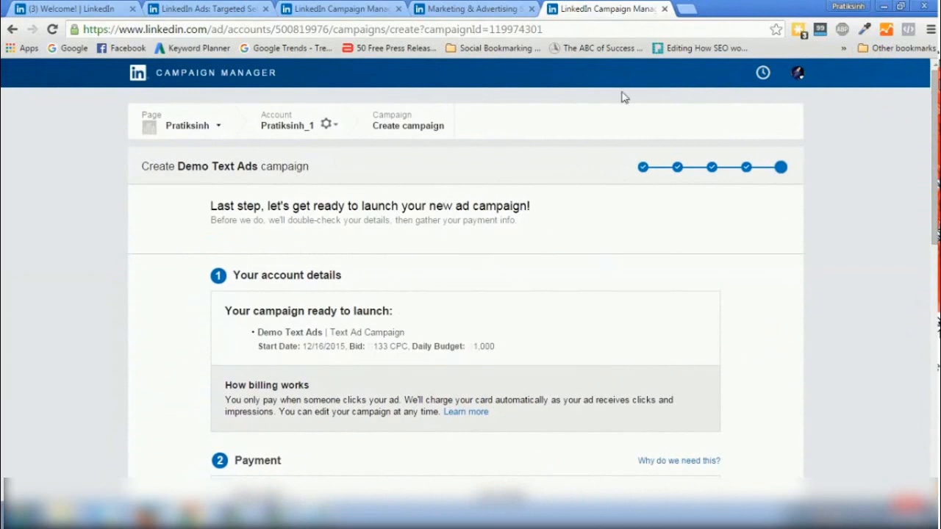
# Close the text ads campaign page and open the Sponsored Updates product page in a new tab.
pyautogui.click(664, 9)
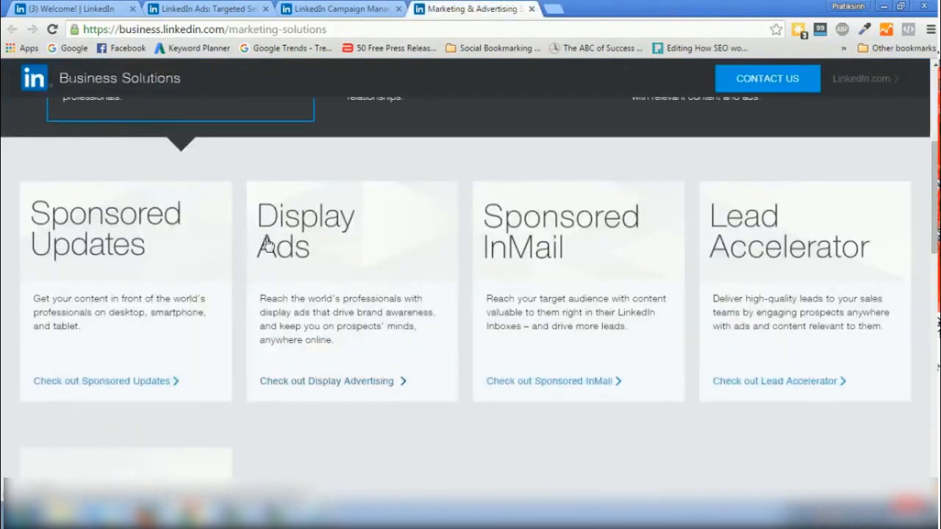
pyautogui.middleClick(164, 382)
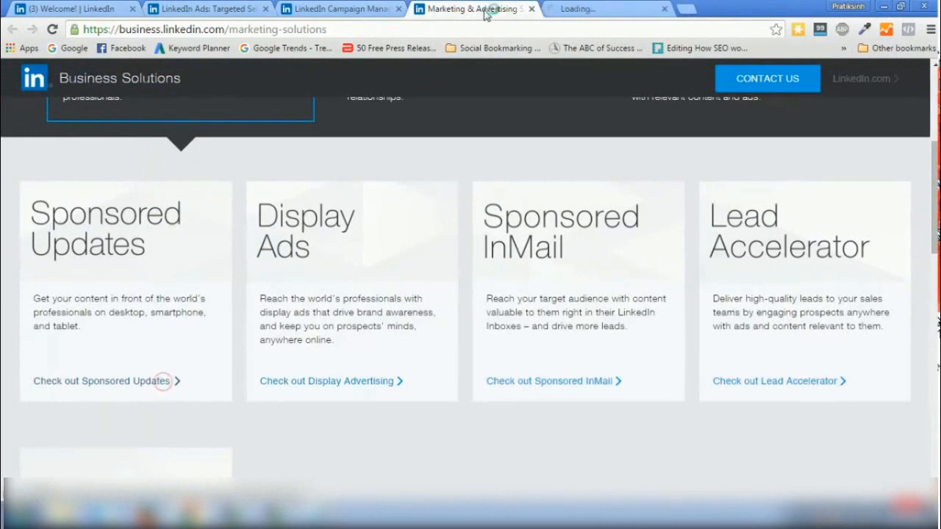
pyautogui.click(581, 9)
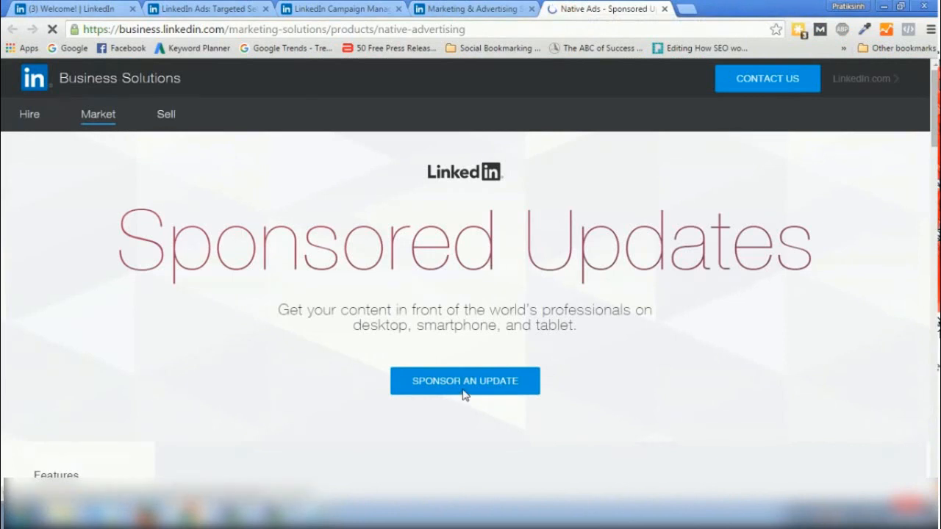
# Add an ad account in Campaign Manager linked to the existing company page, with India, Rupee (INR) as the currency.
pyautogui.click(336, 9)
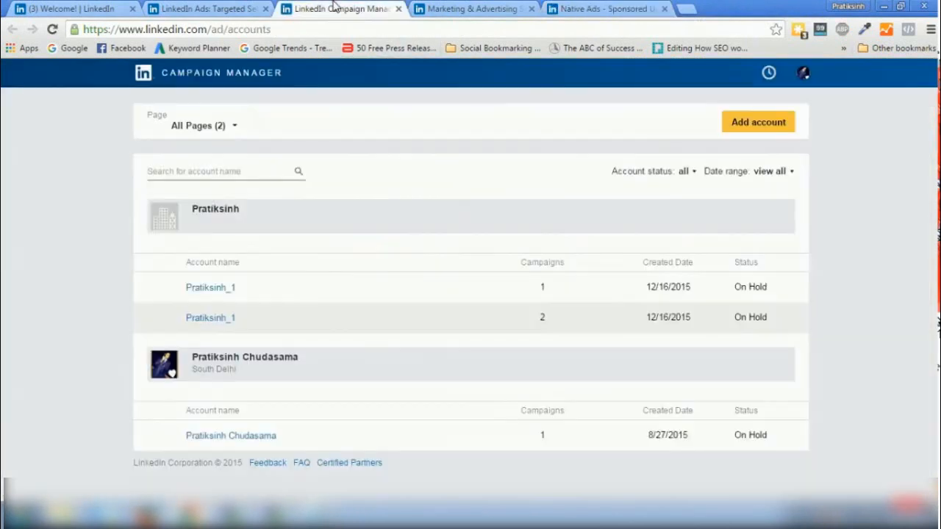
pyautogui.click(757, 133)
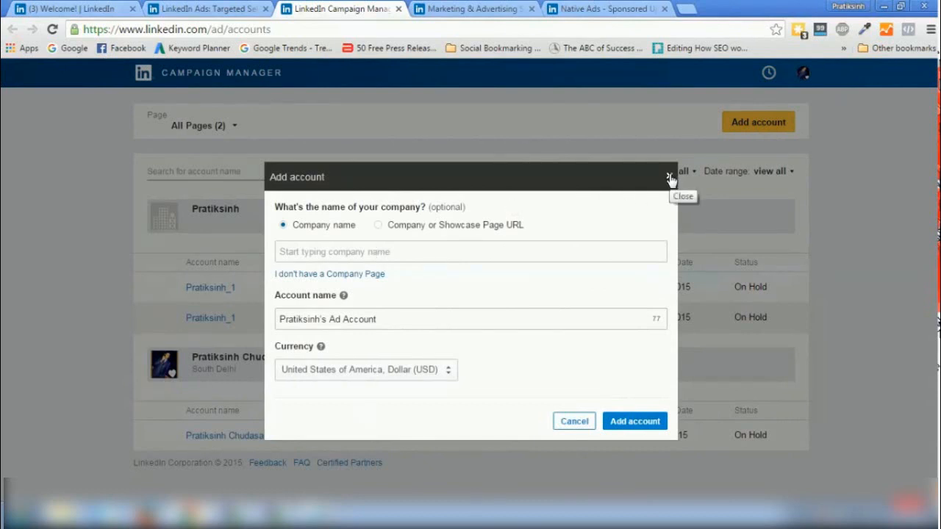
pyautogui.click(409, 259)
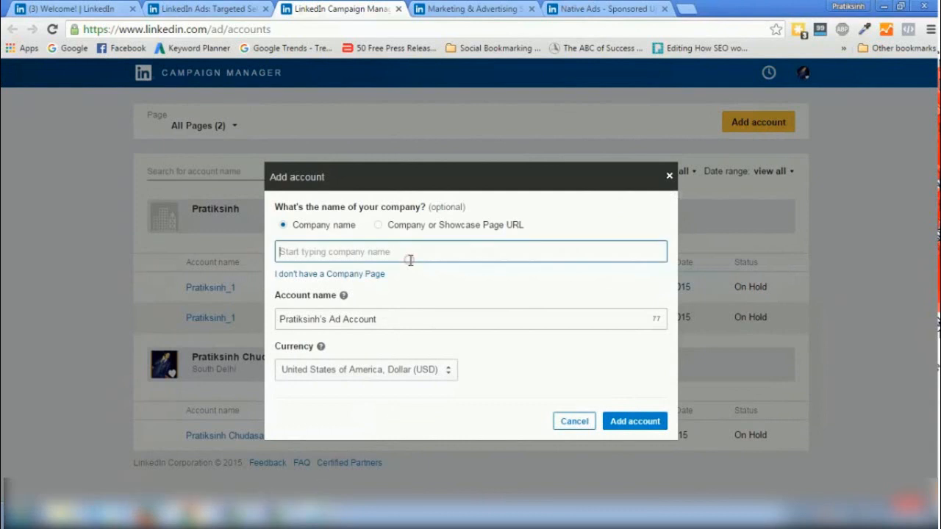
pyautogui.write('Pratik')
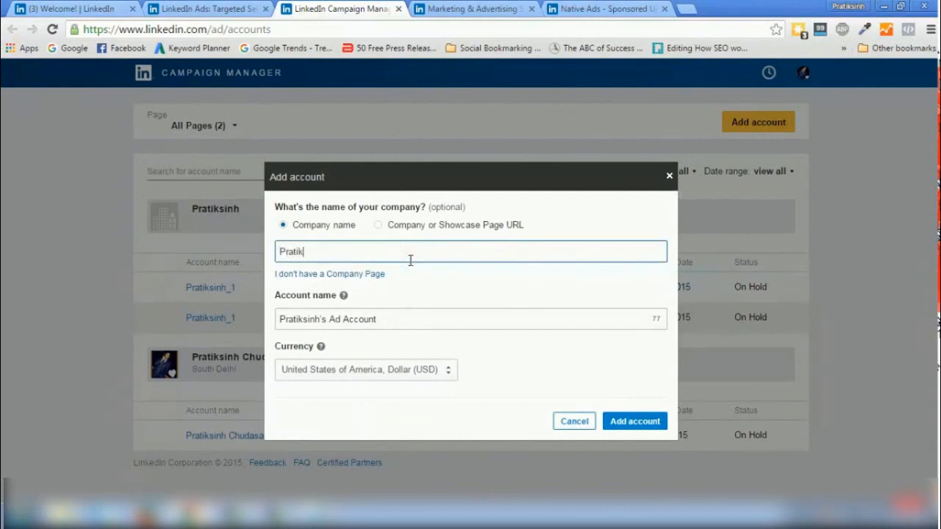
pyautogui.write('sinh')
pyautogui.click(346, 289)
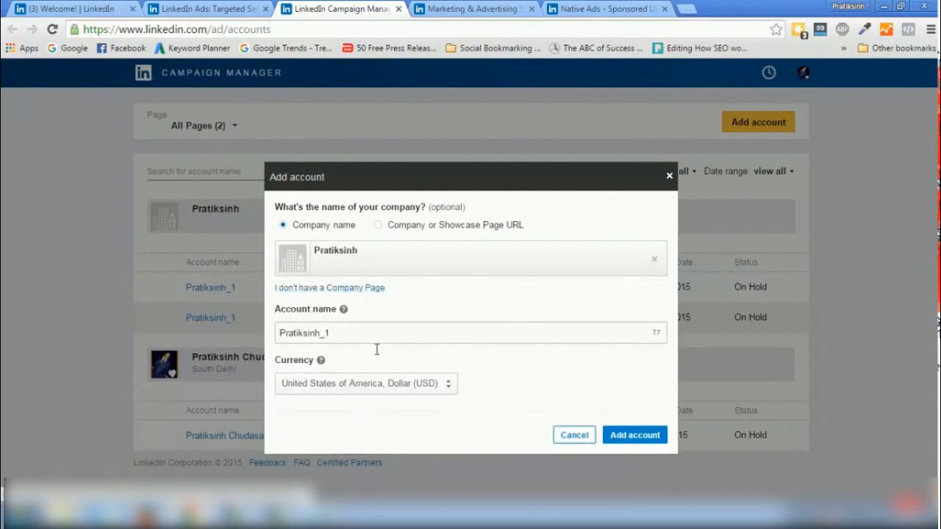
pyautogui.click(400, 384)
pyautogui.press('i')
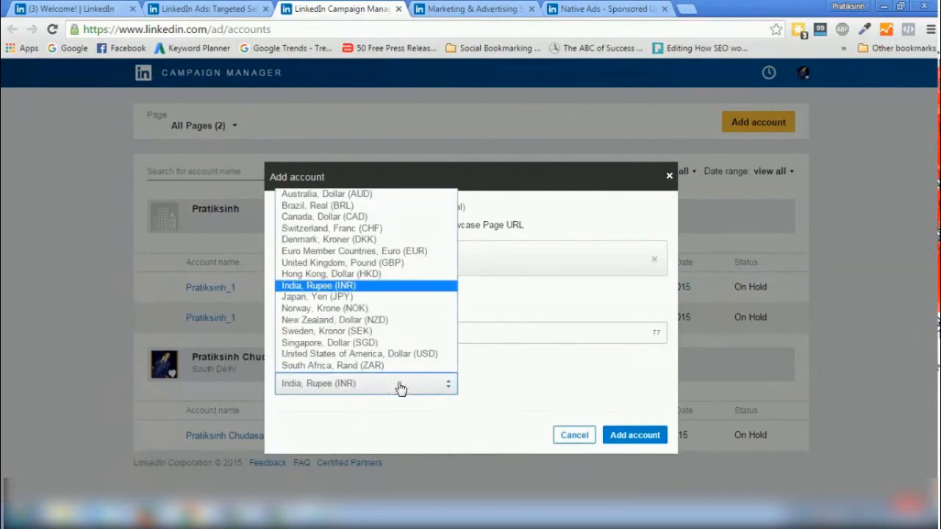
pyautogui.click(364, 286)
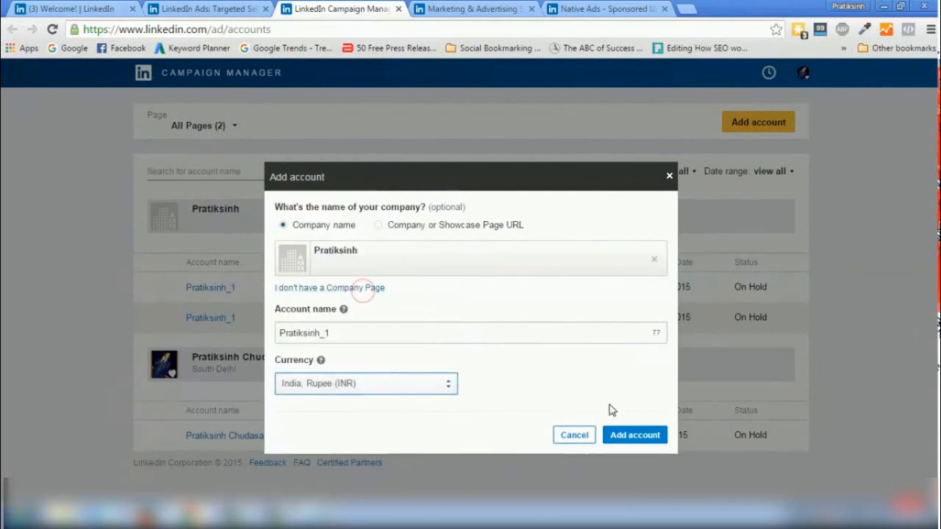
pyautogui.click(616, 436)
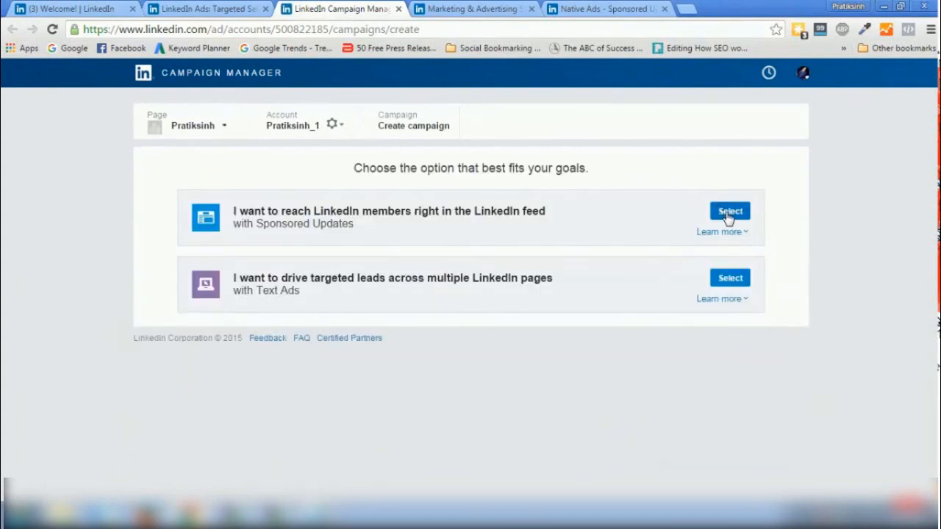
# Start a Sponsored Updates campaign named "Sponsored Ad Demo" in English and continue to its content step.
pyautogui.click(729, 214)
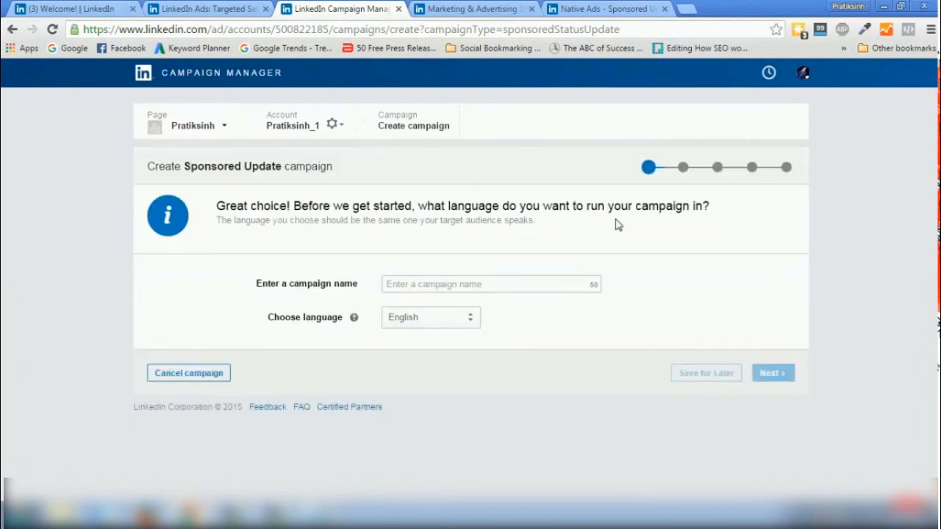
pyautogui.click(473, 292)
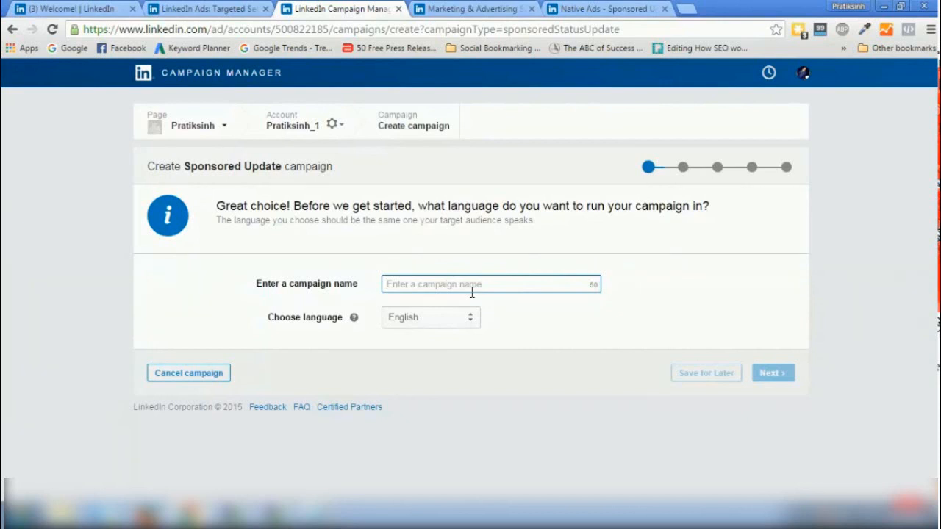
pyautogui.write('Display')
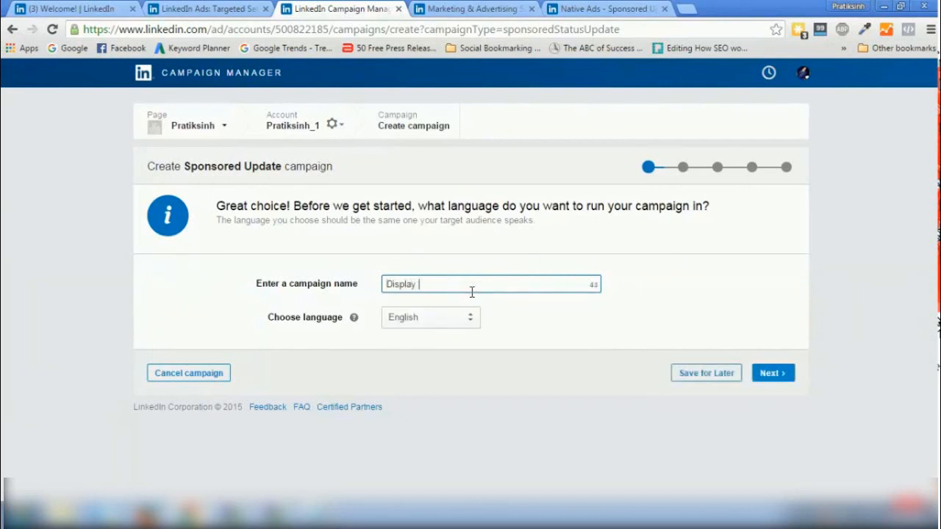
pyautogui.hotkey('ctrl', 'a')
pyautogui.write('Sponsored Ad Demo')
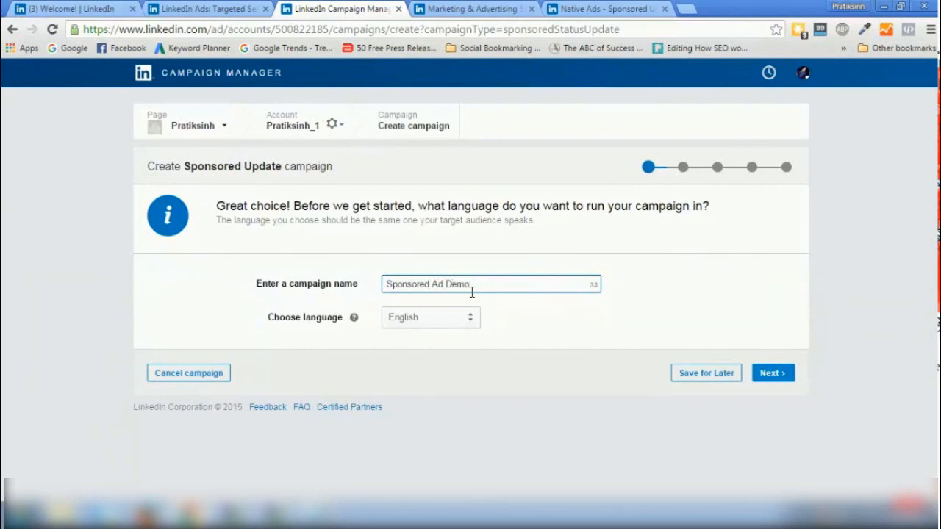
pyautogui.click(781, 377)
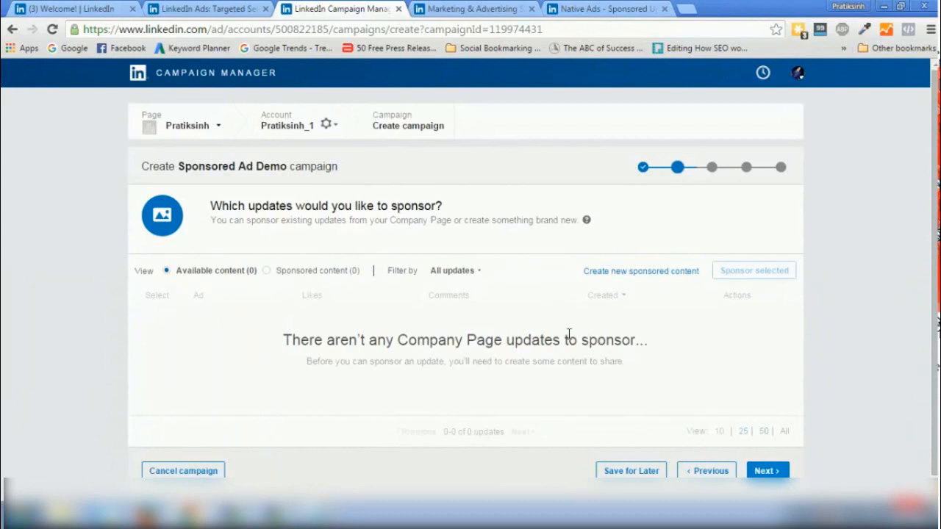
# Create new sponsored content named "Demo Title for Sponsor" with the text "This is just the test for the sponsor ads on Linkedin.".
pyautogui.click(630, 273)
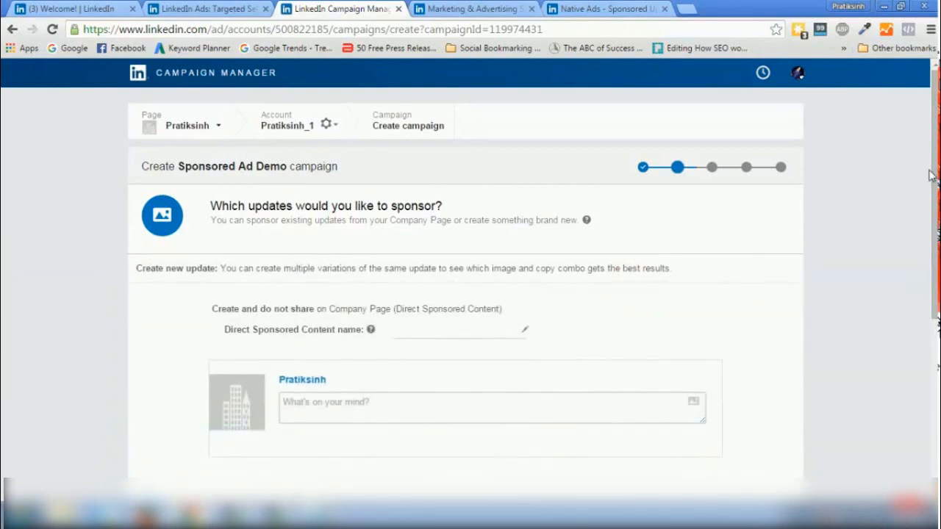
pyautogui.moveTo(930, 175); pyautogui.dragTo(931, 239)
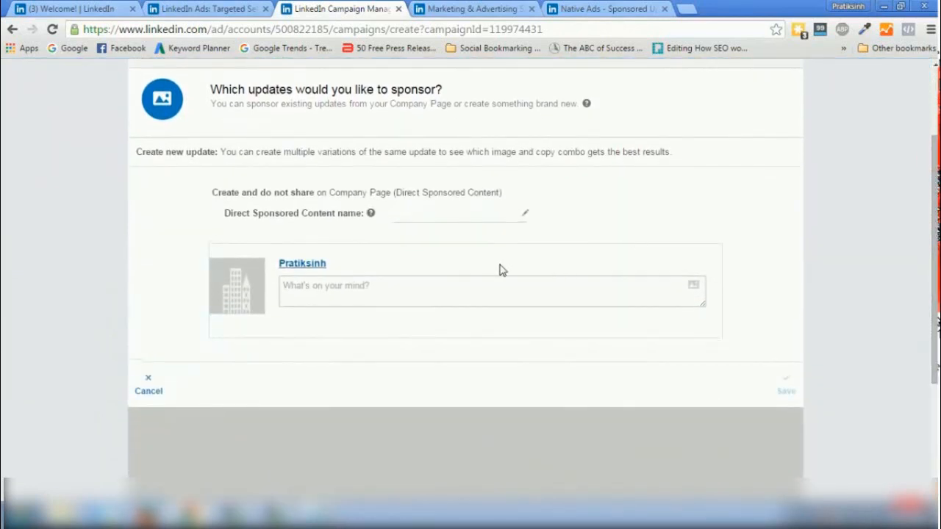
pyautogui.click(430, 214)
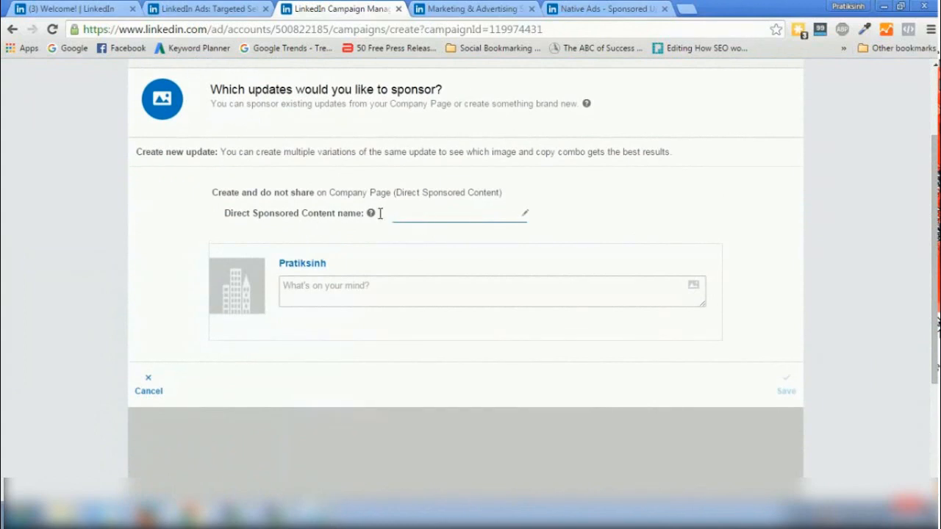
pyautogui.moveTo(372, 216)
pyautogui.write('Demo Title for Sponsor')
pyautogui.click(351, 287)
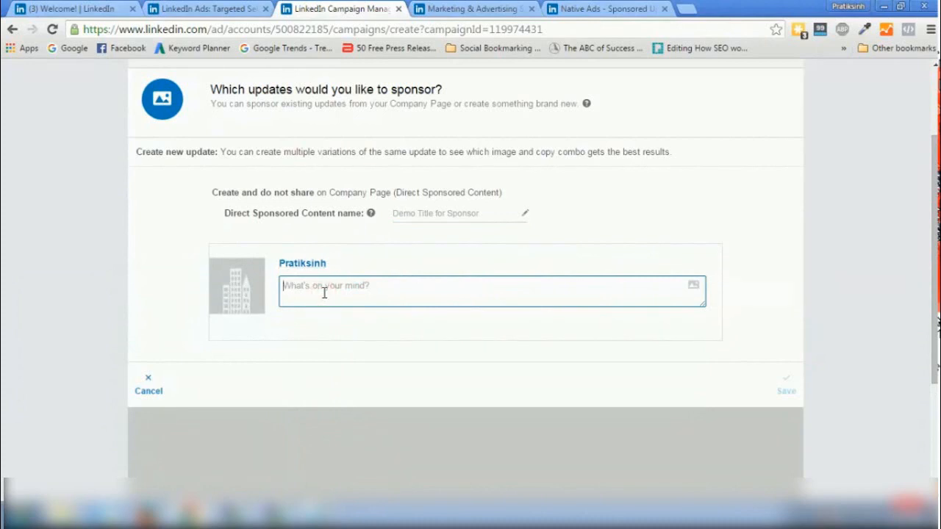
pyautogui.write('This is just the test for the sponsor ads on L')
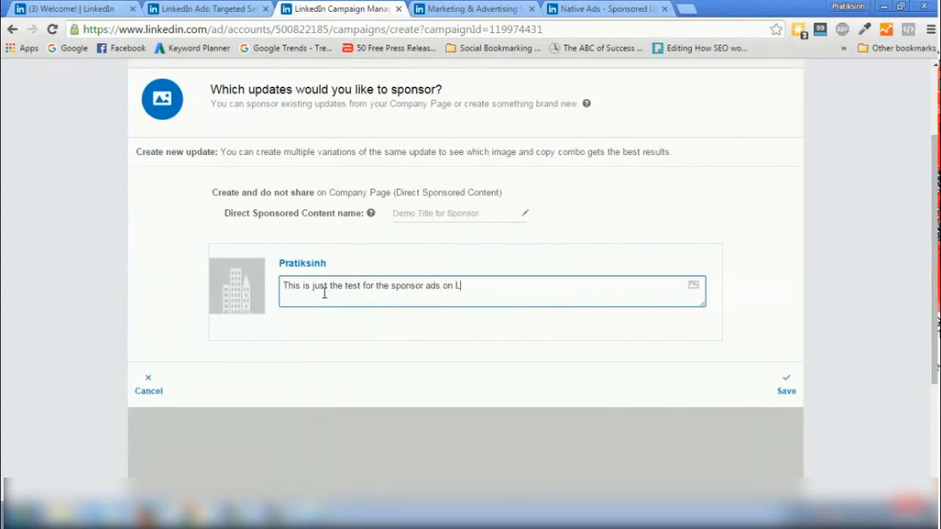
pyautogui.write('inkedin')
# Attach the adwords image from the Desktop to the sponsored update and save the update.
pyautogui.click(693, 288)
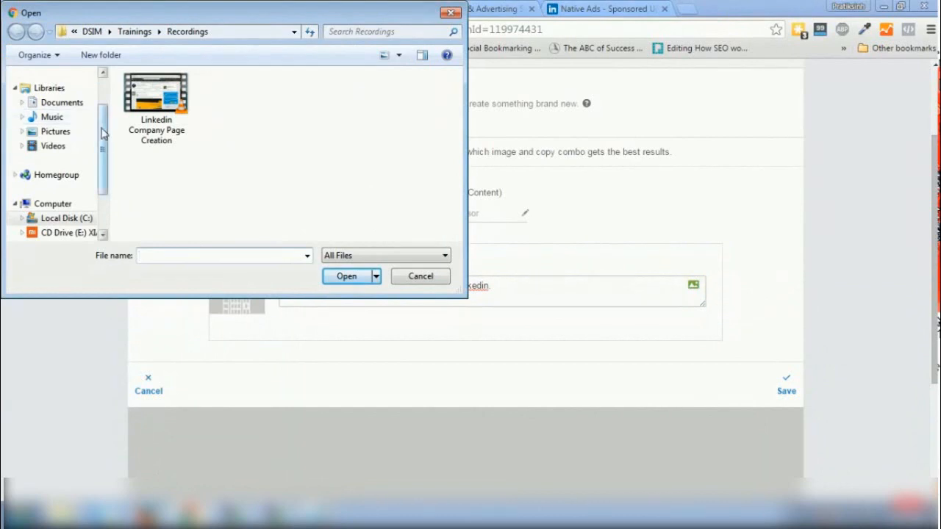
pyautogui.moveTo(101, 129); pyautogui.dragTo(100, 98)
pyautogui.click(56, 94)
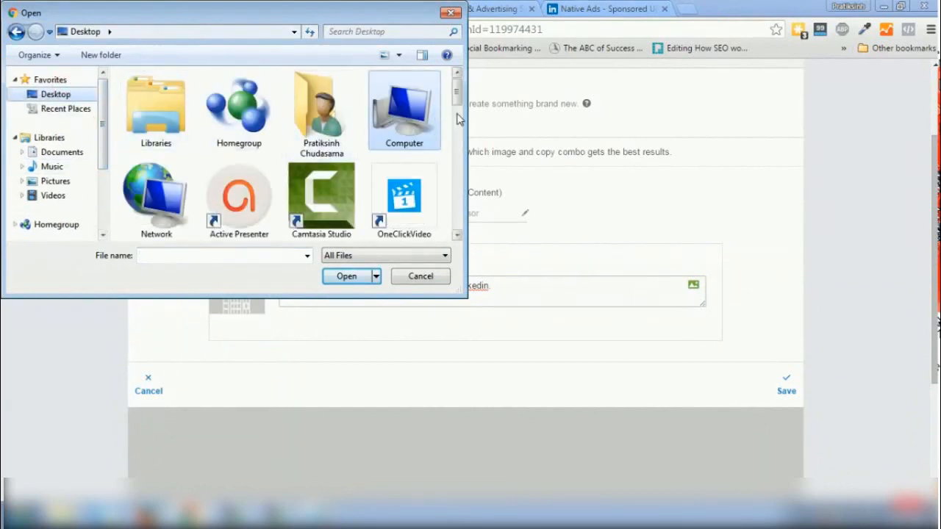
pyautogui.moveTo(456, 92); pyautogui.dragTo(457, 128)
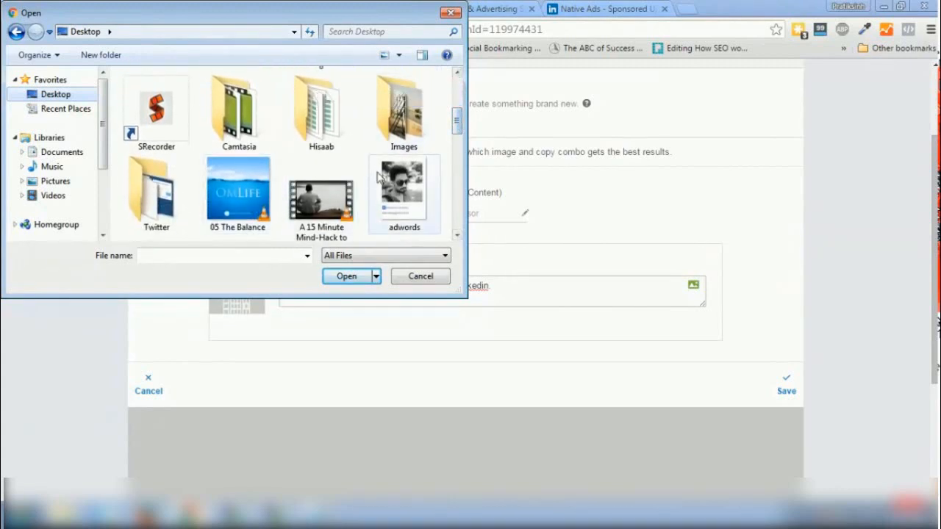
pyautogui.moveTo(457, 121)
pyautogui.mouseDown()
pyautogui.moveTo(457, 139)
pyautogui.moveTo(456, 124)
pyautogui.mouseUp()
pyautogui.click(404, 180)
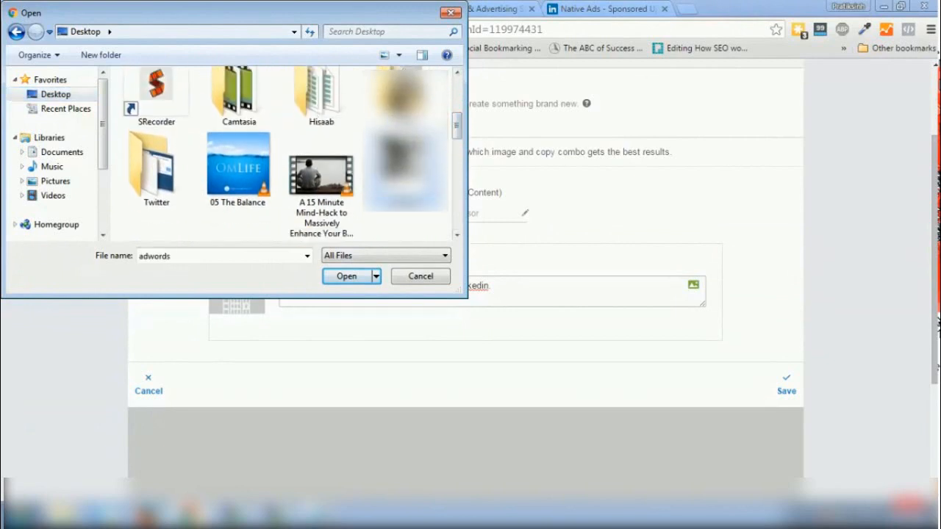
pyautogui.click(351, 279)
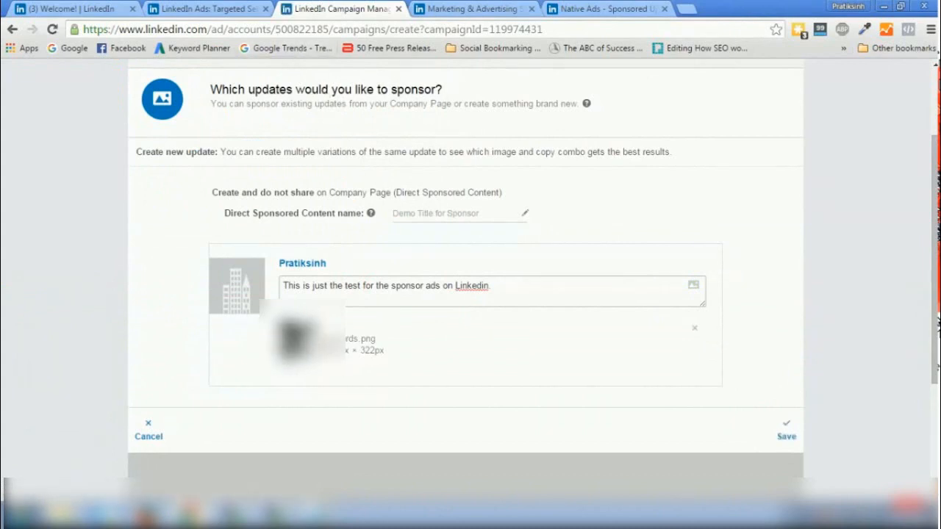
pyautogui.click(783, 430)
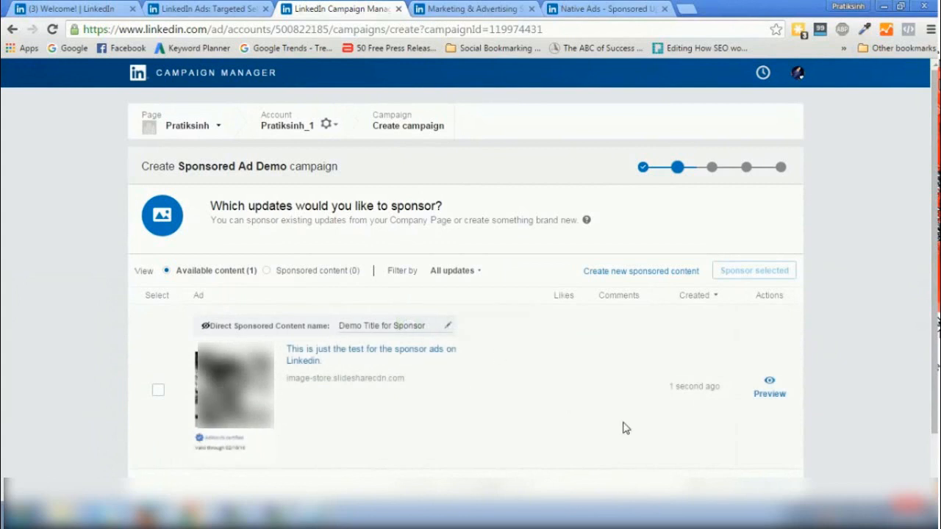
# Preview the "Demo Title for Sponsor" update in its desktop and mobile/tablet versions, and close the preview.
pyautogui.click(770, 394)
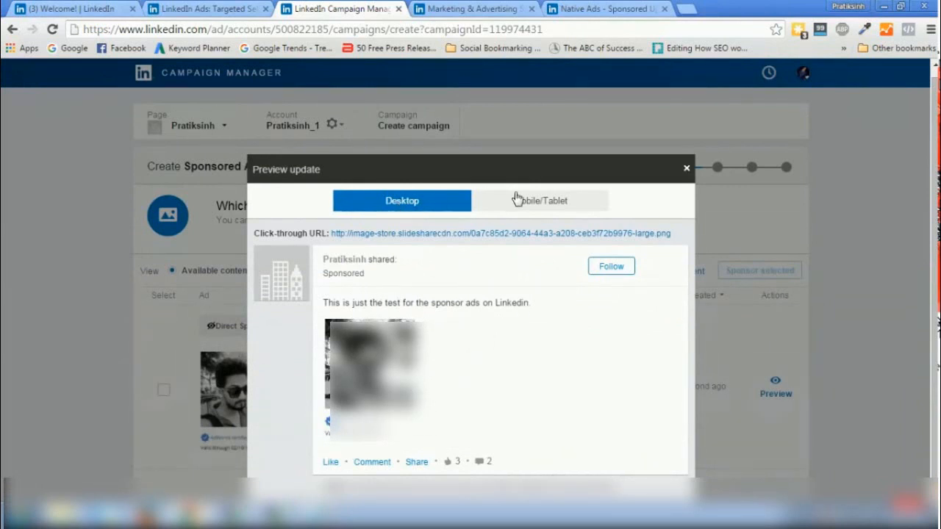
pyautogui.click(541, 203)
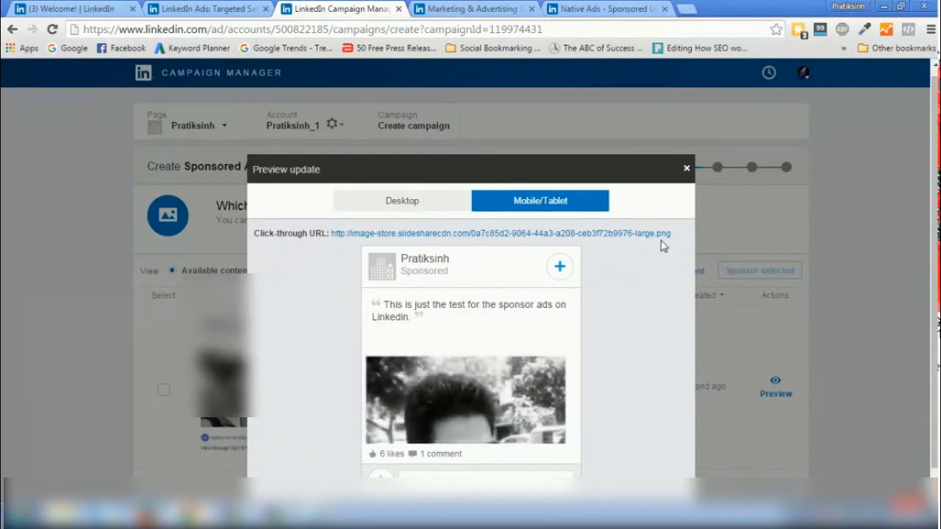
pyautogui.click(686, 170)
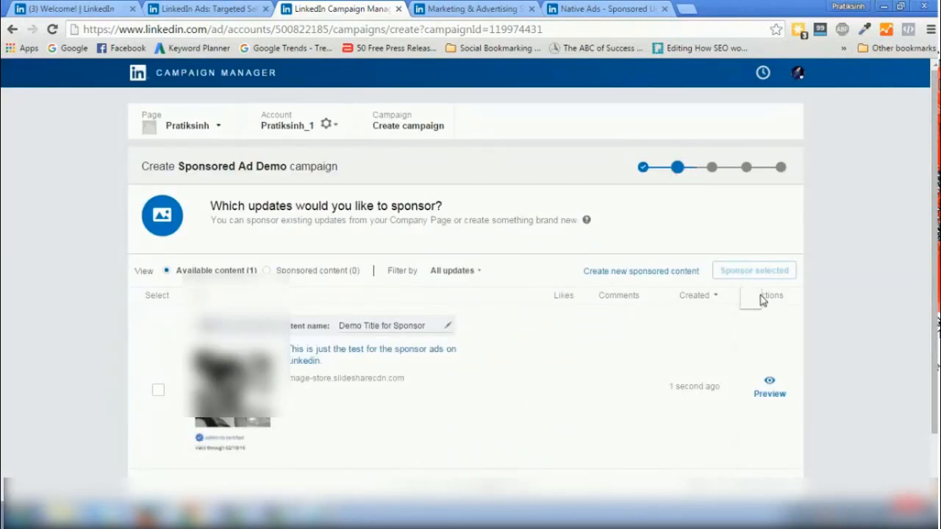
# Select the "Demo Title for Sponsor" update for the campaign and continue to audience targeting.
pyautogui.click(160, 397)
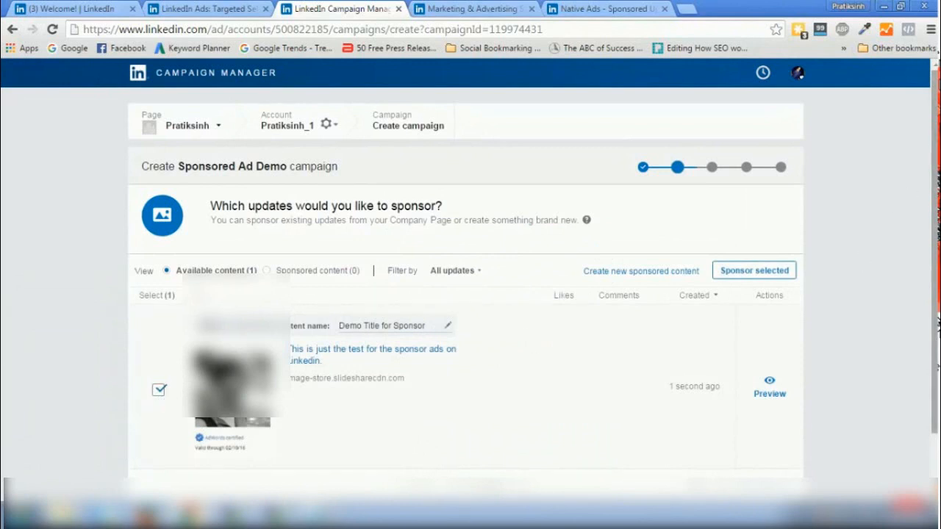
pyautogui.scroll(-1, 852, 272)
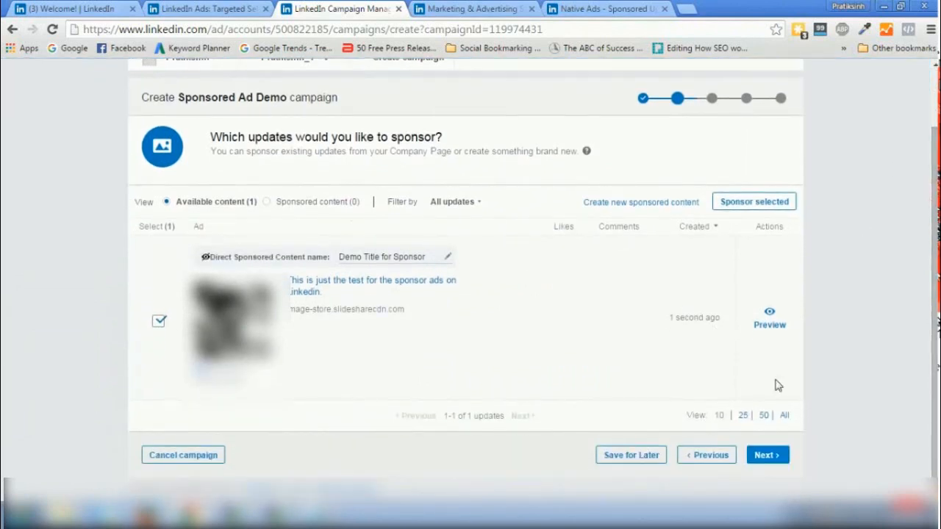
pyautogui.click(772, 456)
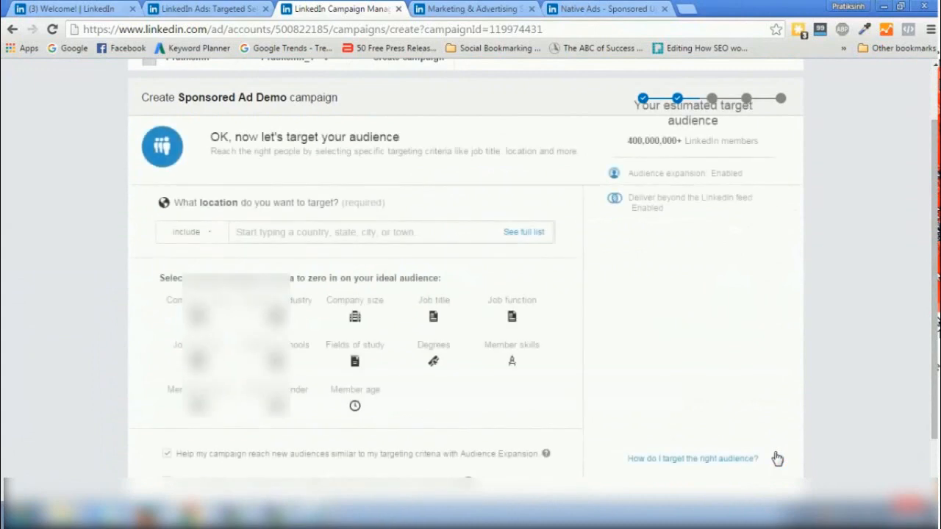
# Include India as the target location for the campaign's audience.
pyautogui.click(377, 236)
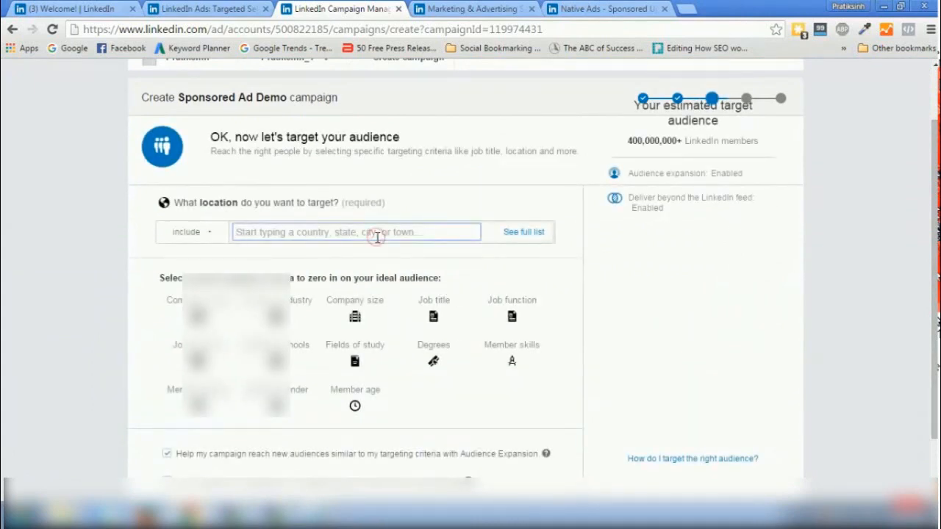
pyautogui.write('india')
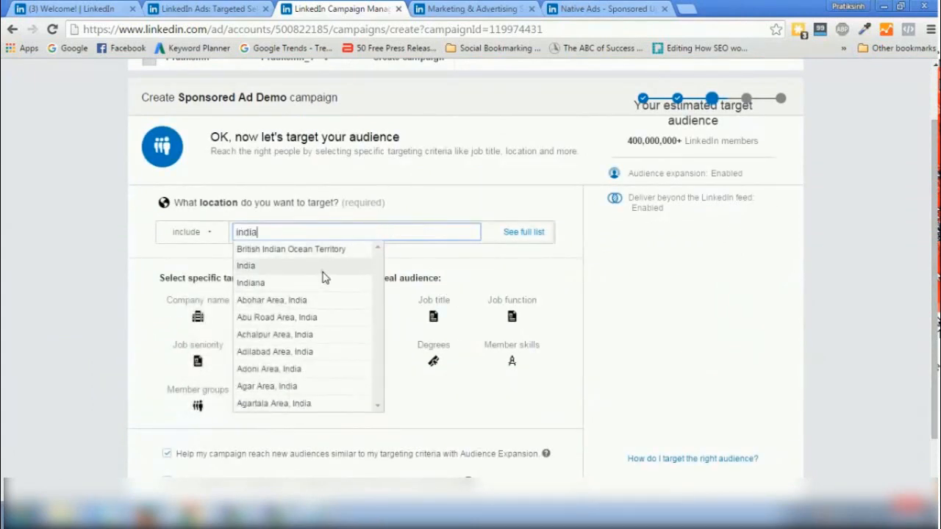
pyautogui.click(322, 266)
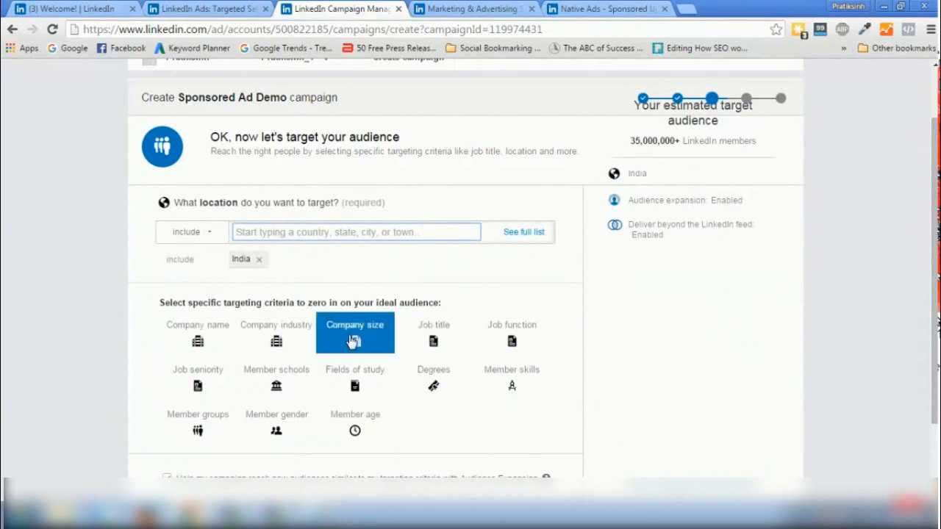
# Add a job title criterion that includes Sales Manager, and continue to the bid and budget settings.
pyautogui.click(437, 328)
pyautogui.click(308, 331)
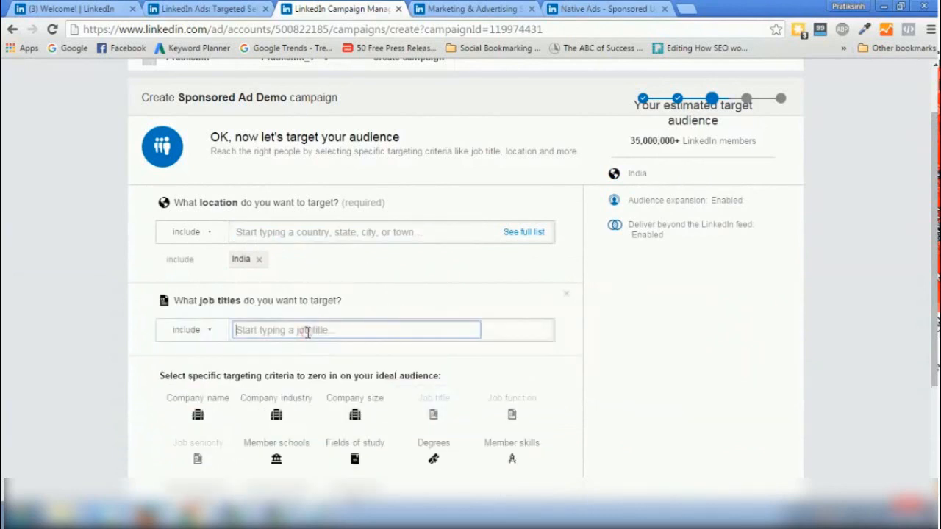
pyautogui.write('sales')
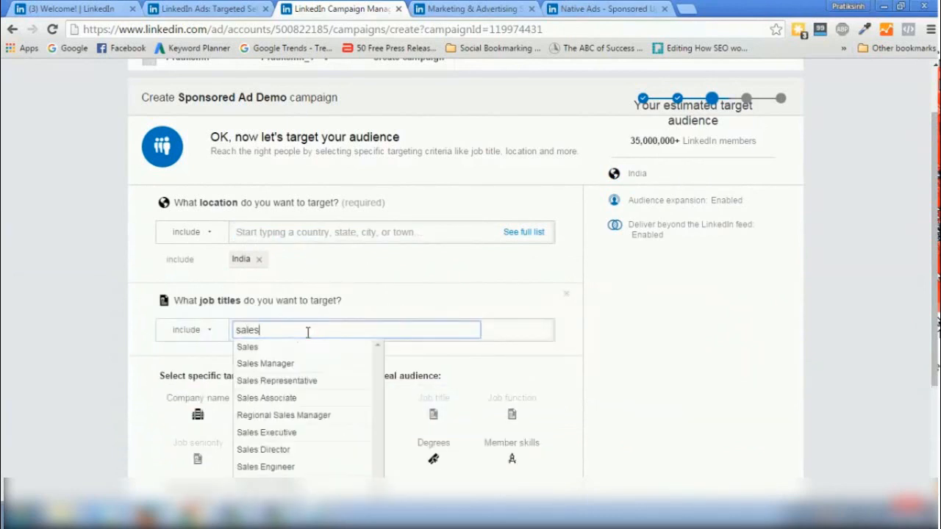
pyautogui.click(273, 363)
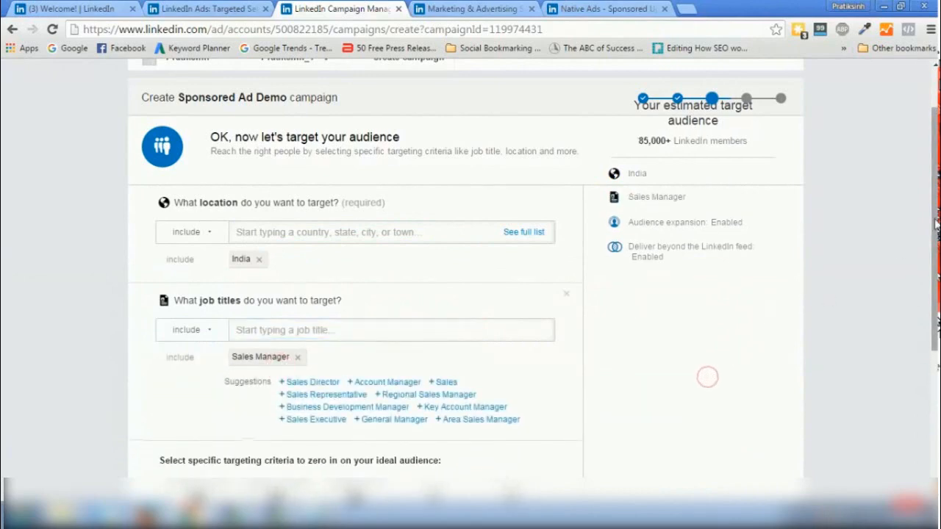
pyautogui.scroll(-3, 708, 382)
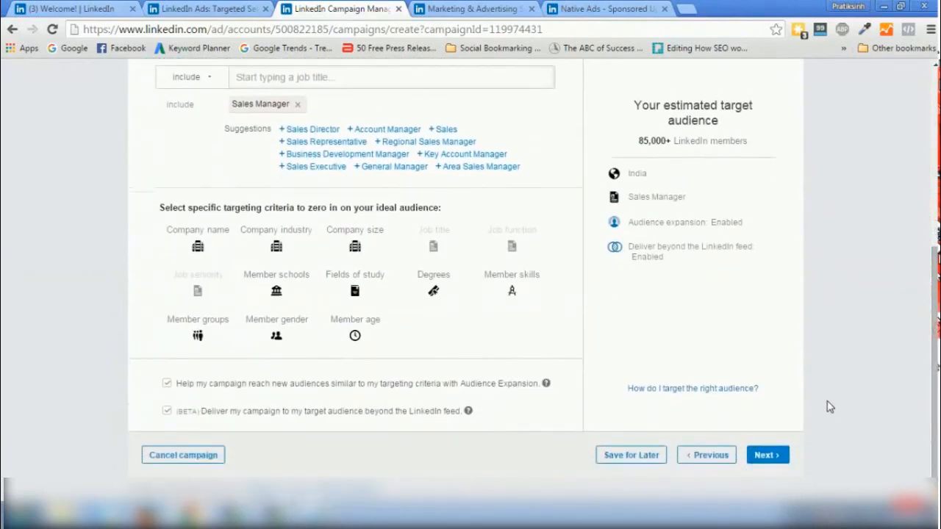
pyautogui.click(772, 457)
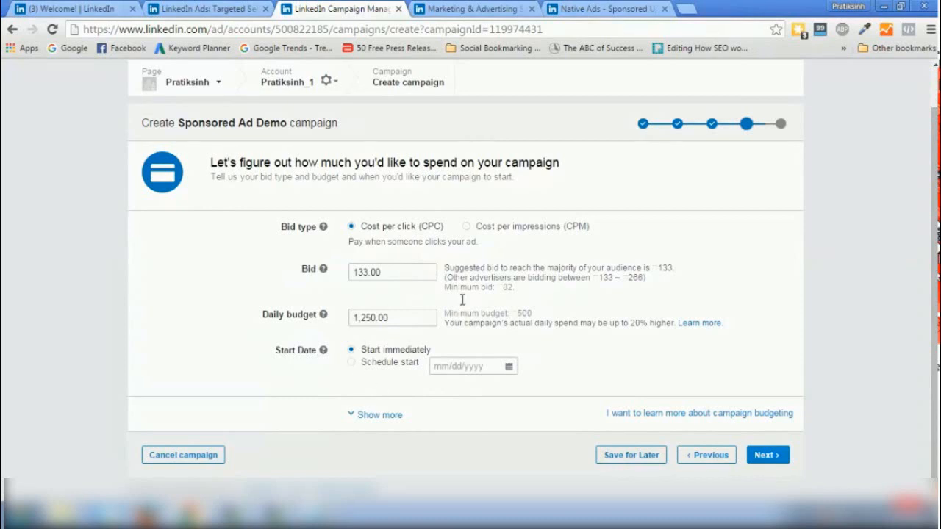
# Keep the cost-per-click bid of 133.00, daily budget of 1,250.00 and immediate start, and continue to the launch and payment step.
pyautogui.click(769, 457)
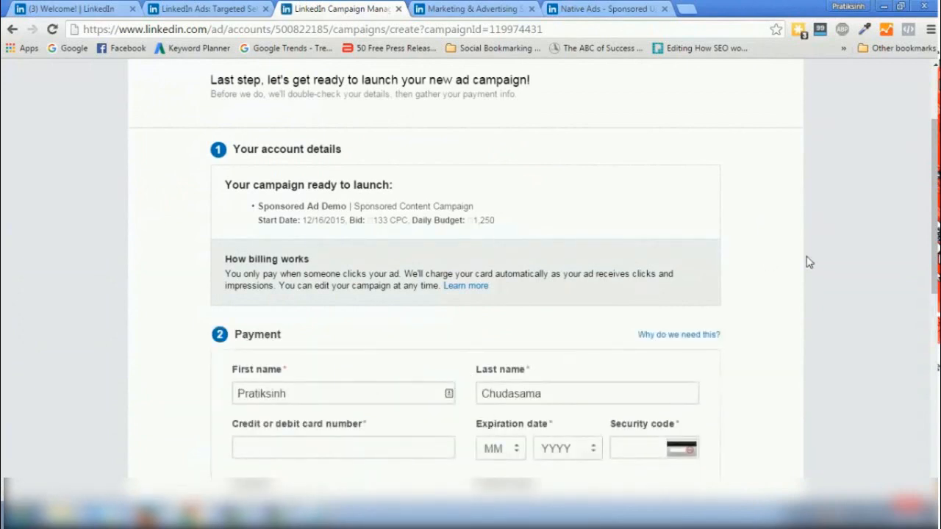
pyautogui.moveTo(935, 151); pyautogui.dragTo(935, 237)
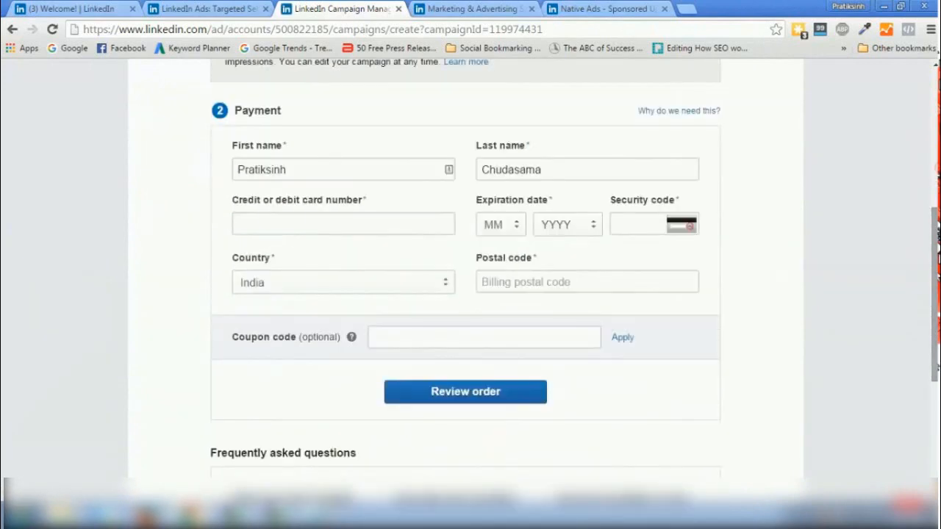
pyautogui.click(461, 404)
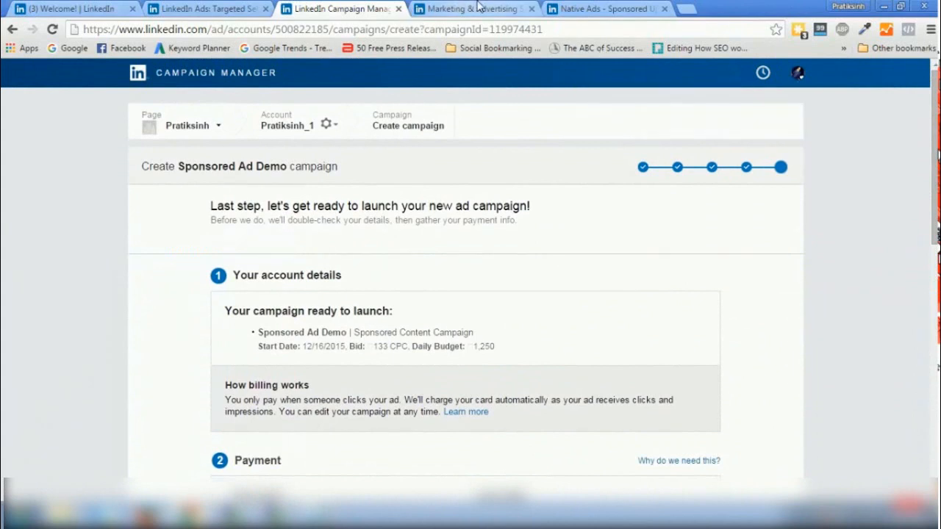
# Close the Sponsored Updates product page and look over the ad products on the Marketing Solutions page.
pyautogui.click(577, 7)
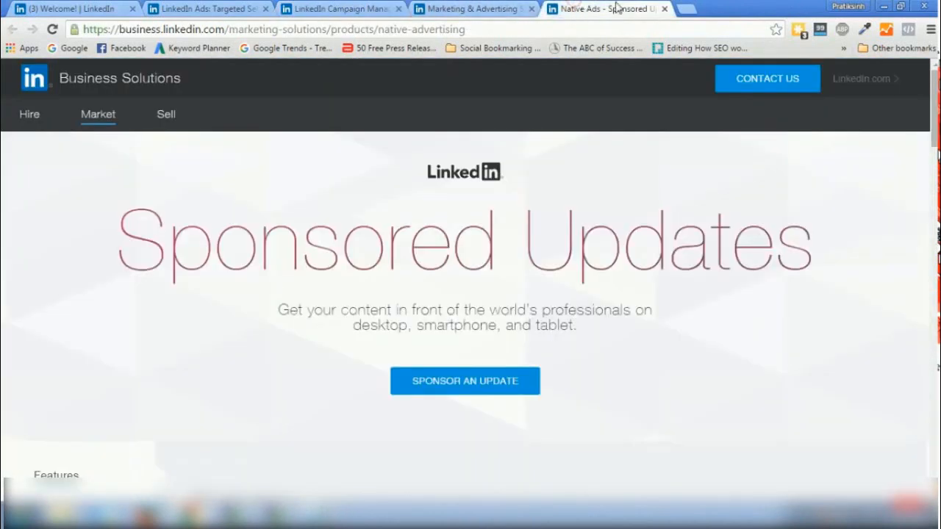
pyautogui.click(665, 9)
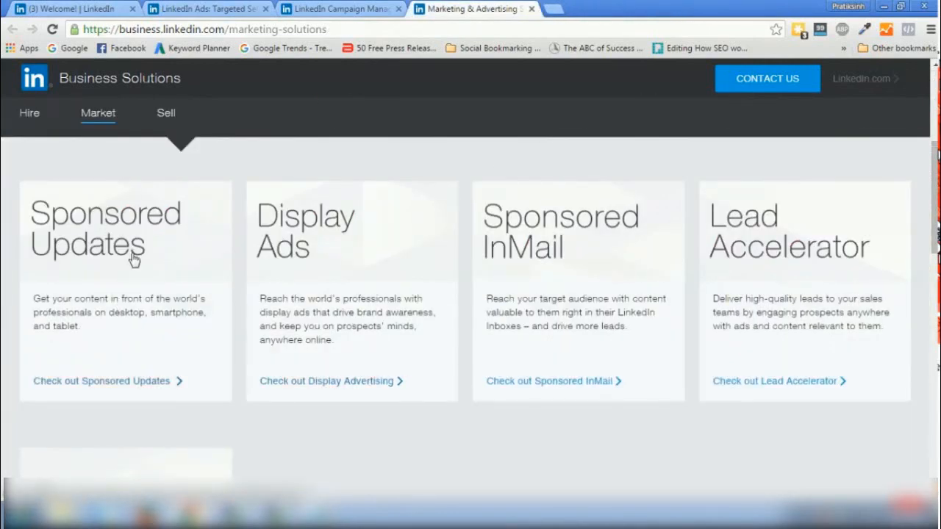
pyautogui.scroll(-2, 844, 382)
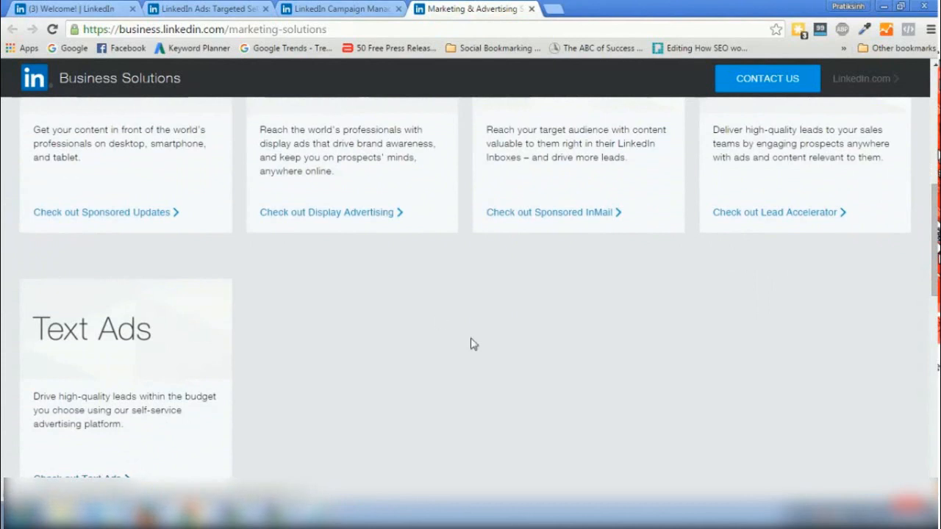
pyautogui.scroll(2, 587, 280)
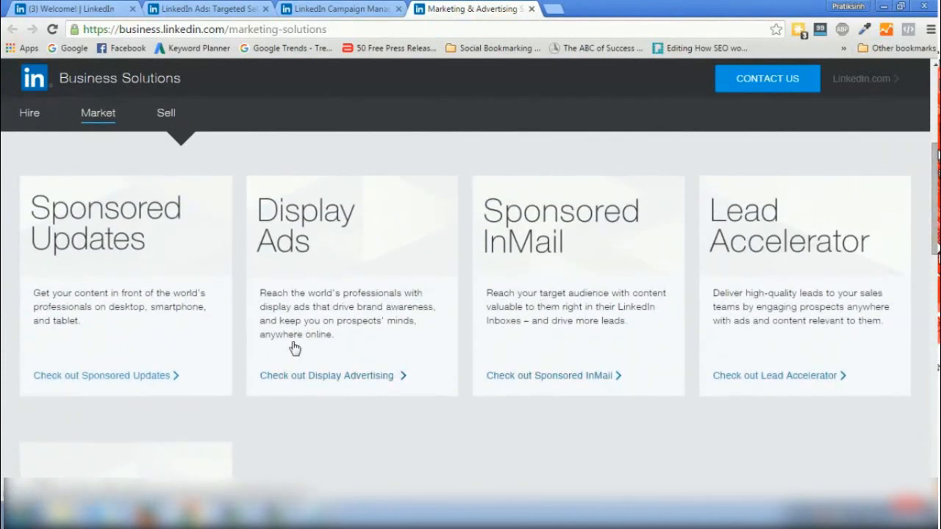
# Open the Display Advertising product page in a new tab and examine the contact form for getting started.
pyautogui.middleClick(347, 382)
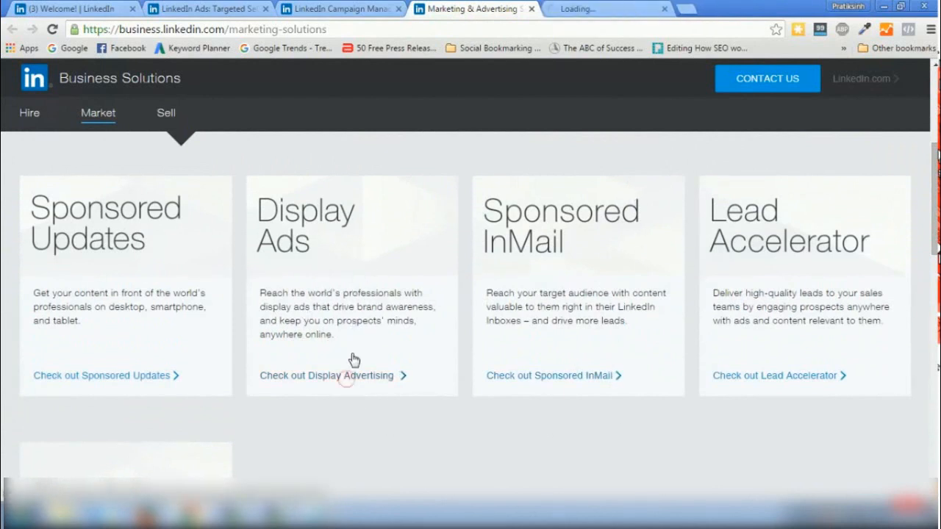
pyautogui.click(584, 8)
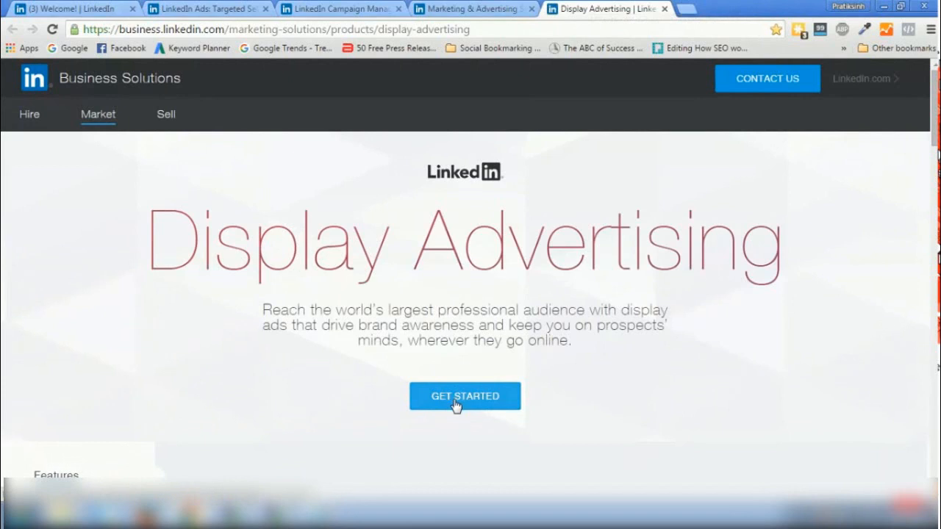
pyautogui.click(455, 401)
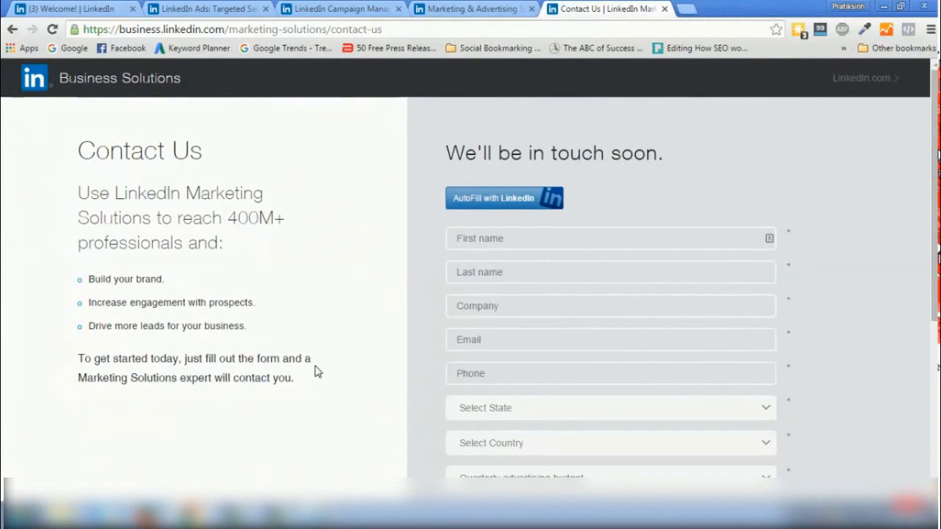
pyautogui.scroll(-3, 870, 137)
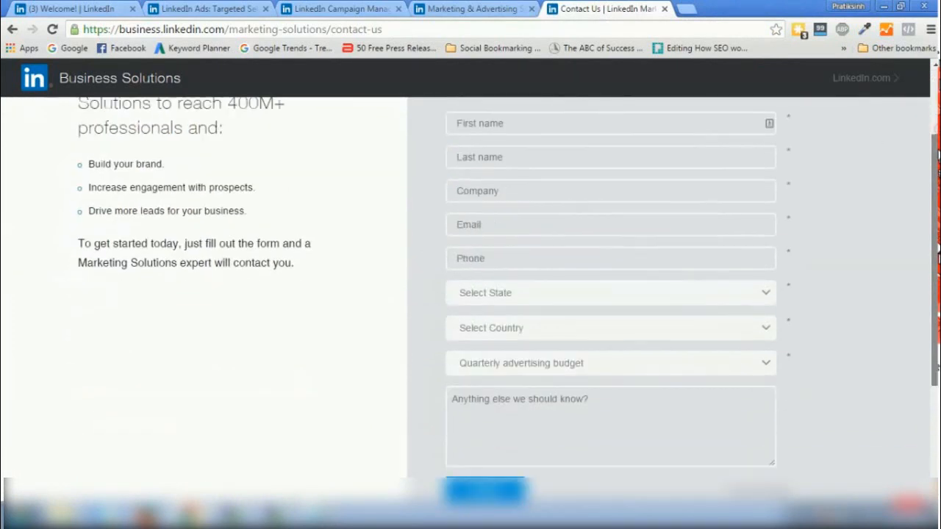
pyautogui.scroll(1, 753, 137)
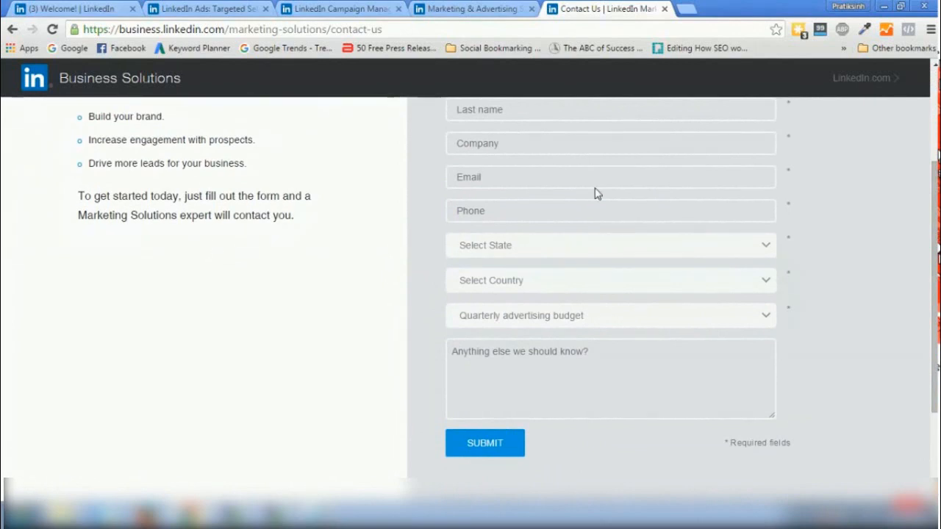
pyautogui.scroll(3, 930, 236)
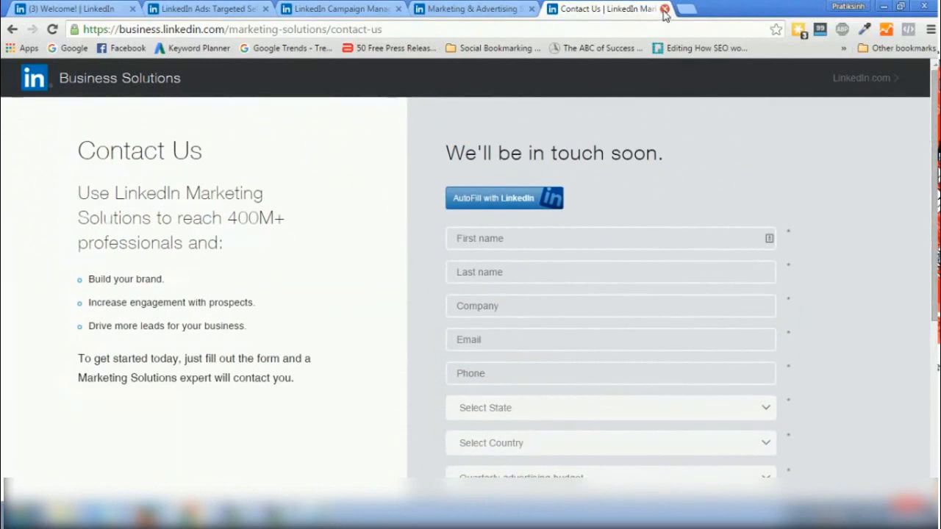
# Close the contact form page and open the Sponsored InMail product page in a new tab.
pyautogui.click(664, 9)
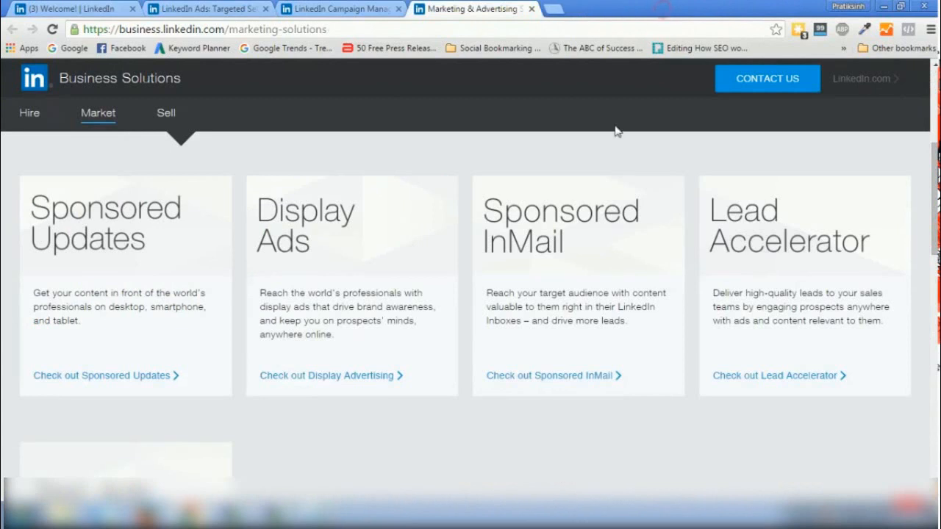
pyautogui.middleClick(558, 377)
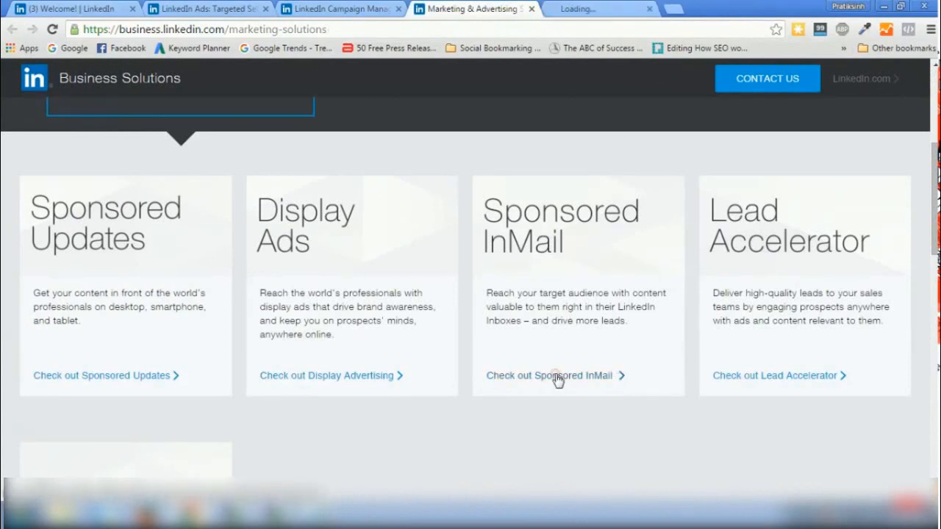
pyautogui.click(603, 7)
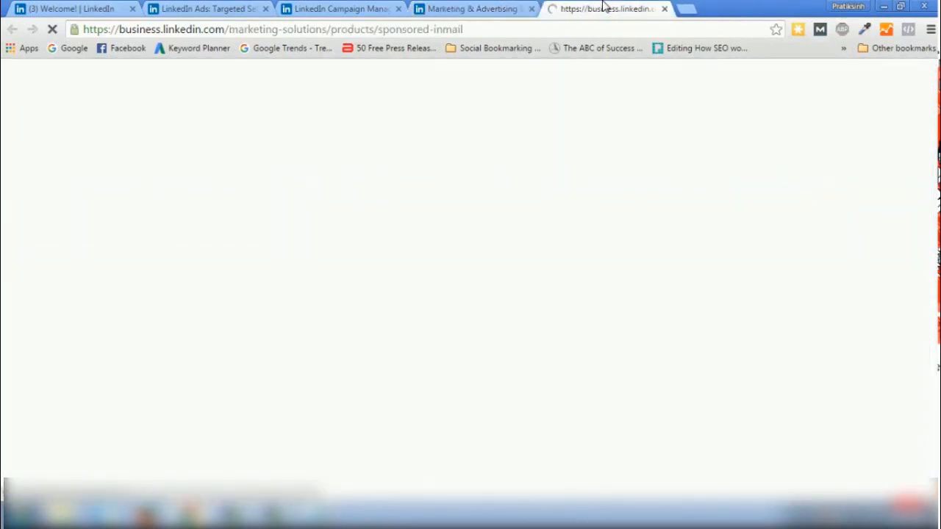